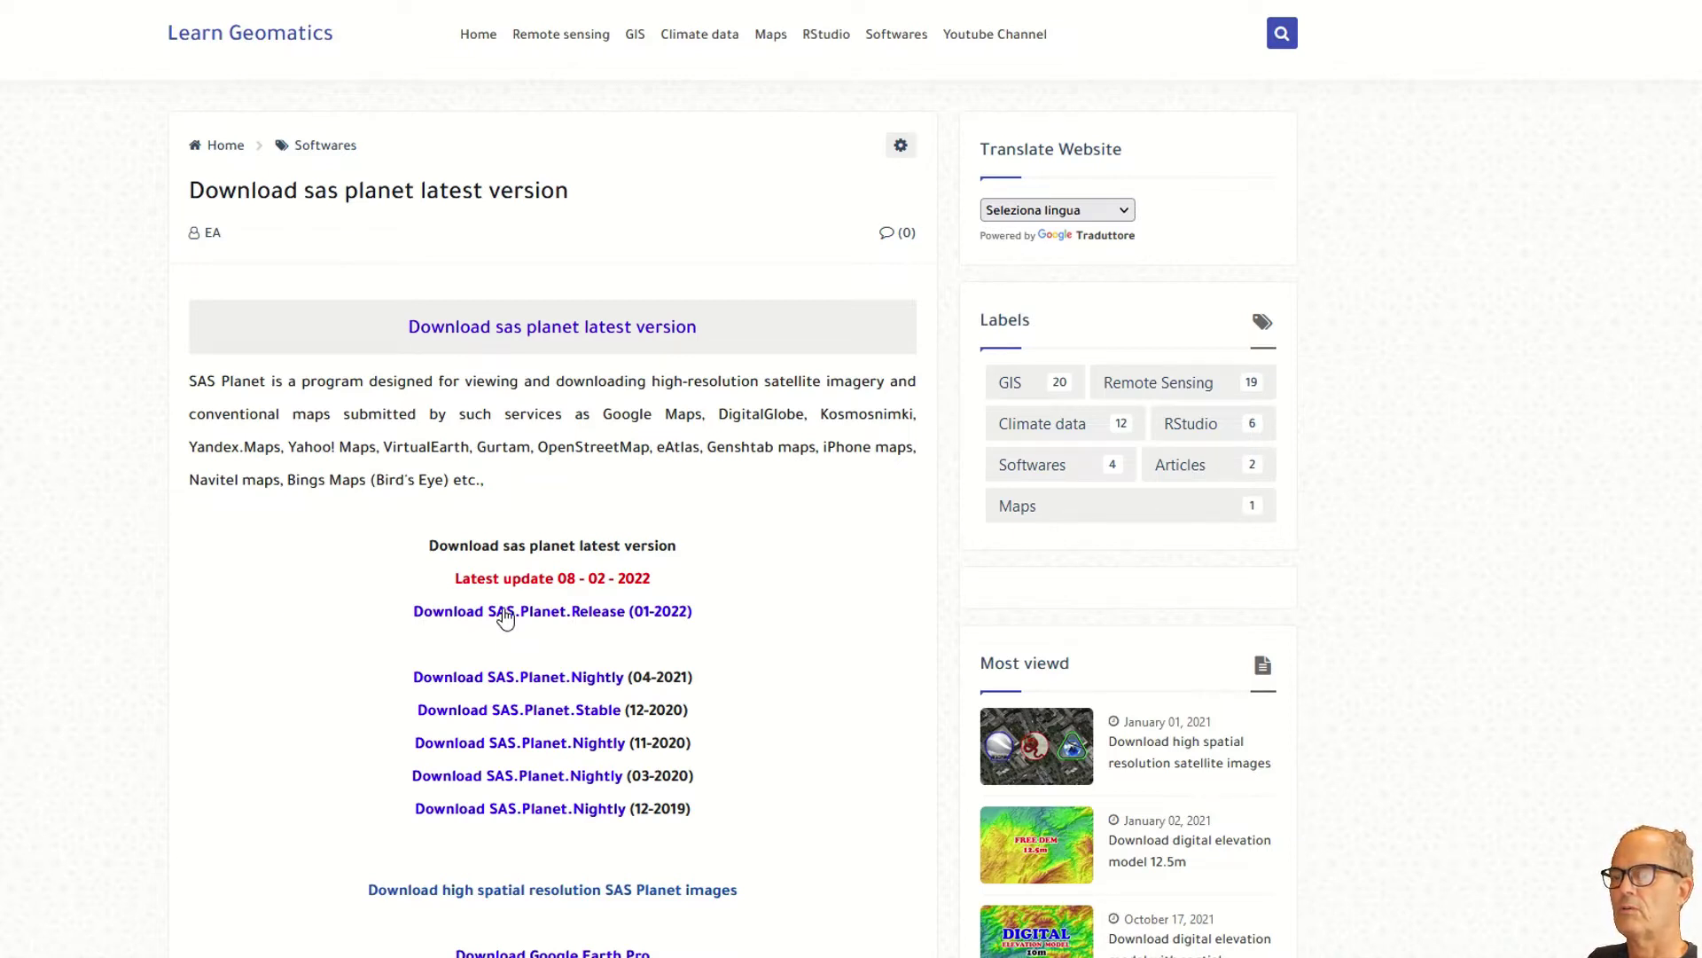
Step: Open the 01-2022 release page and download the 15.15 MB SAS Planet .rar from MediaFire
{"action": "left_click", "coordinate": [505, 618]}
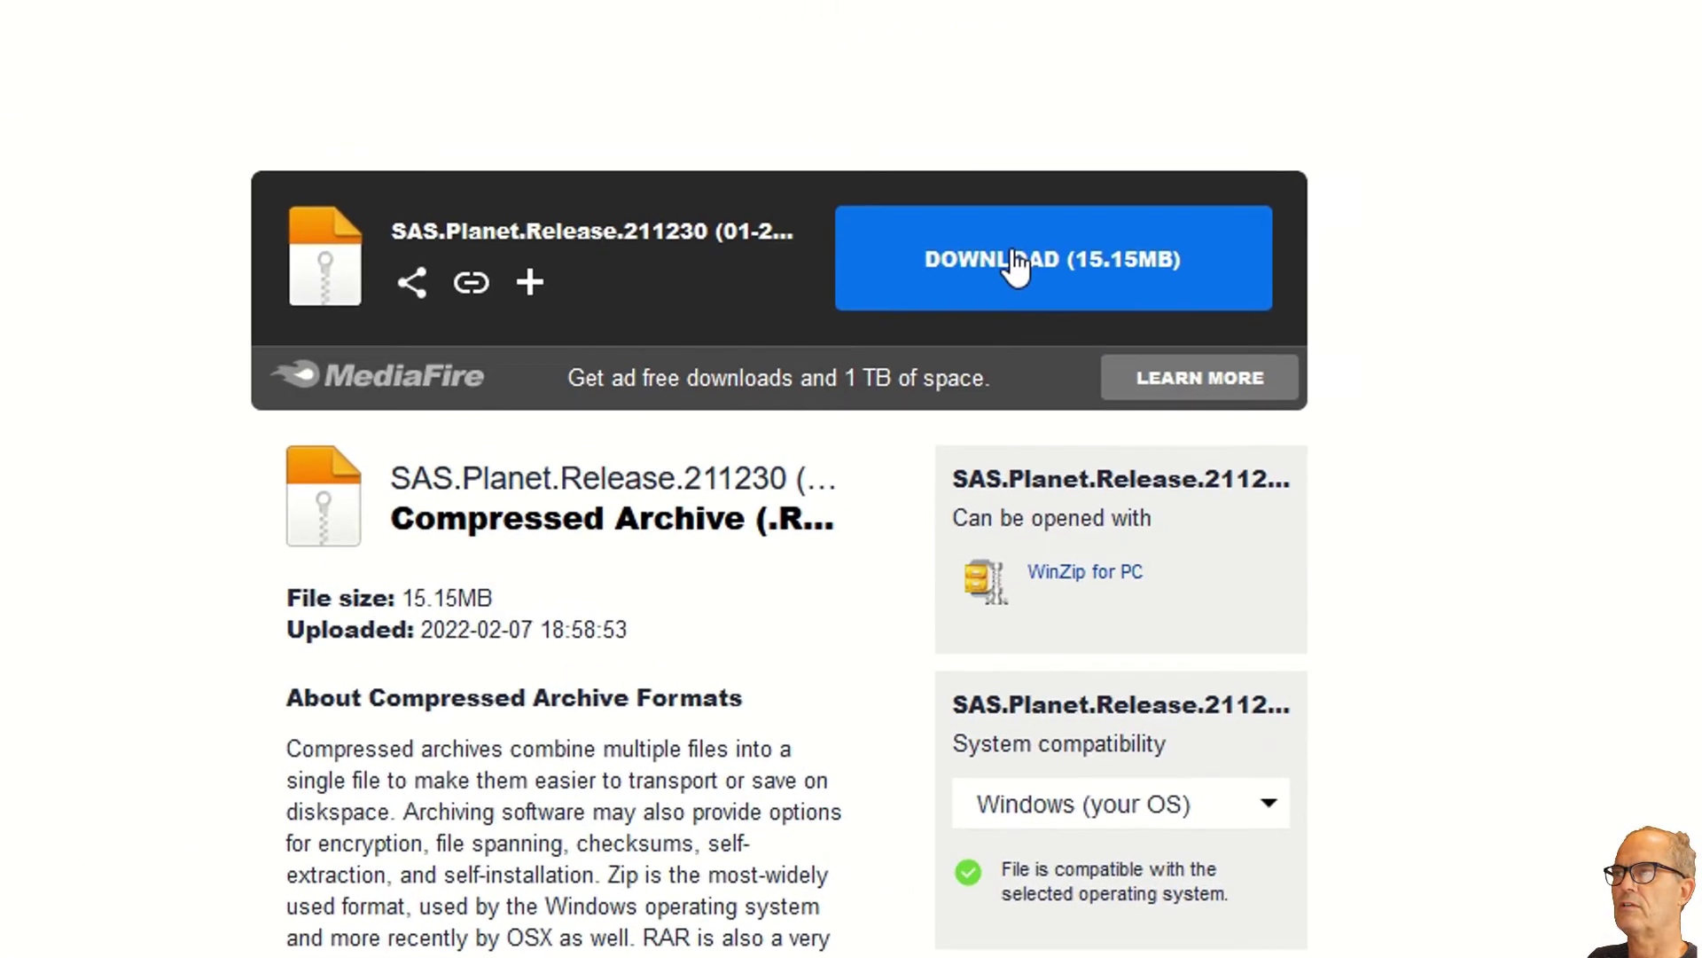
{"action": "left_click", "coordinate": [1016, 266]}
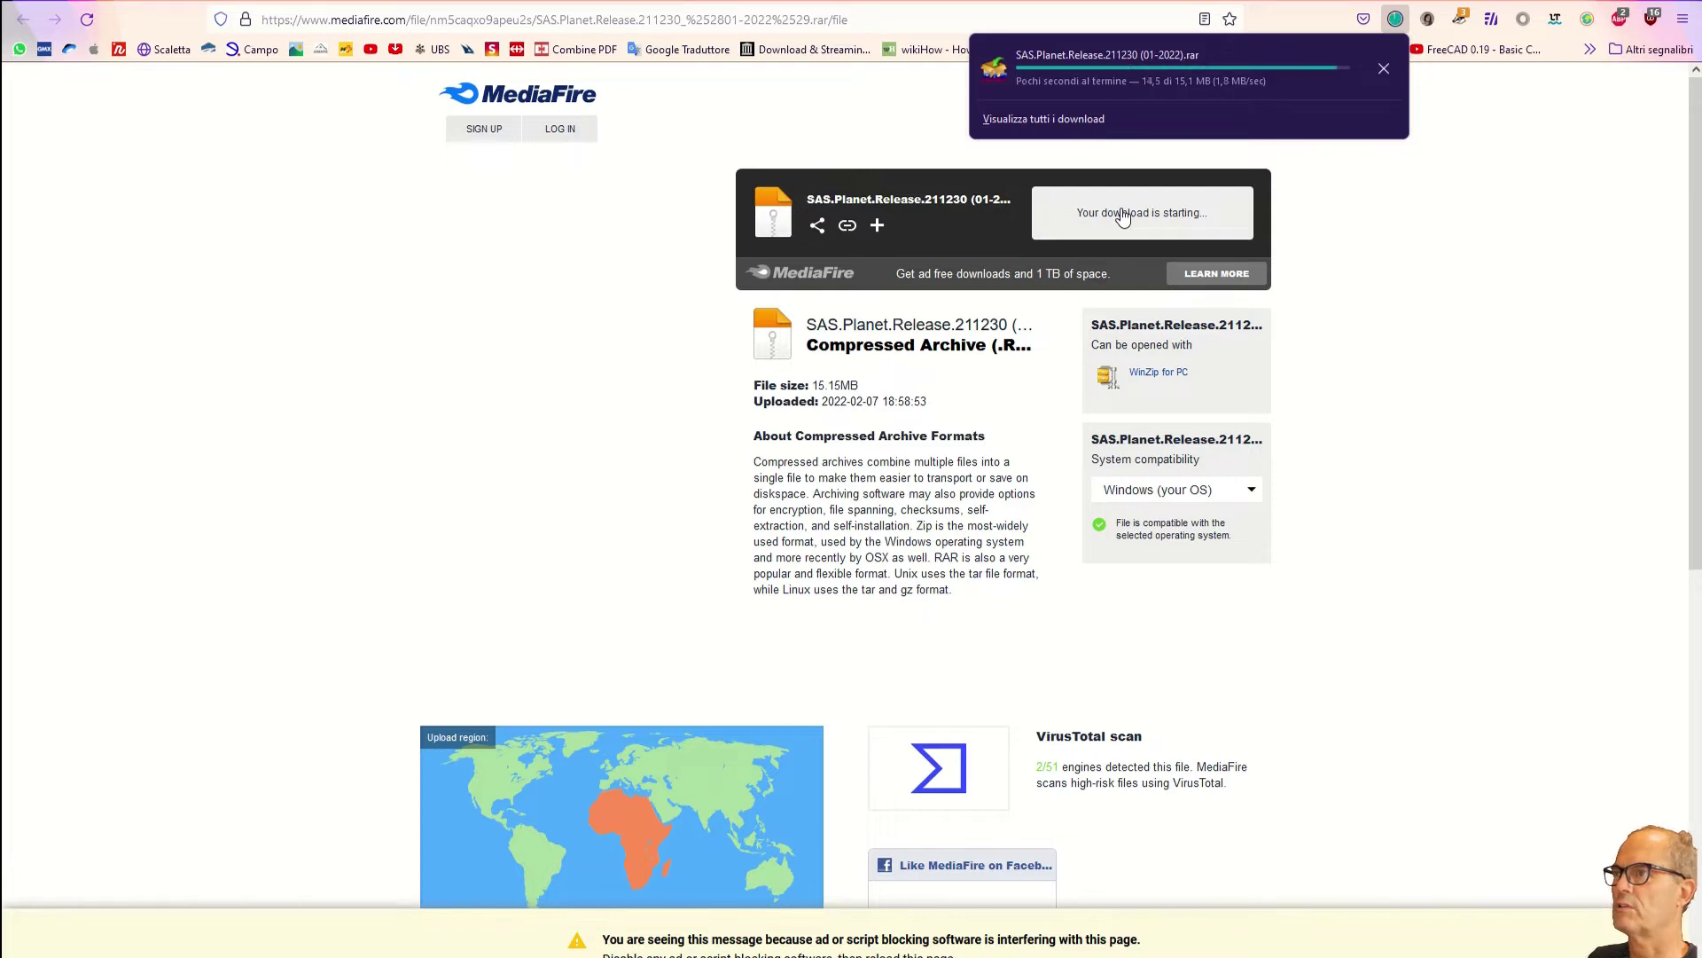
Step: Extract the downloaded SAS Planet archive into Downloads with IZArc's Extract Here
{"action": "left_click", "coordinate": [1384, 68]}
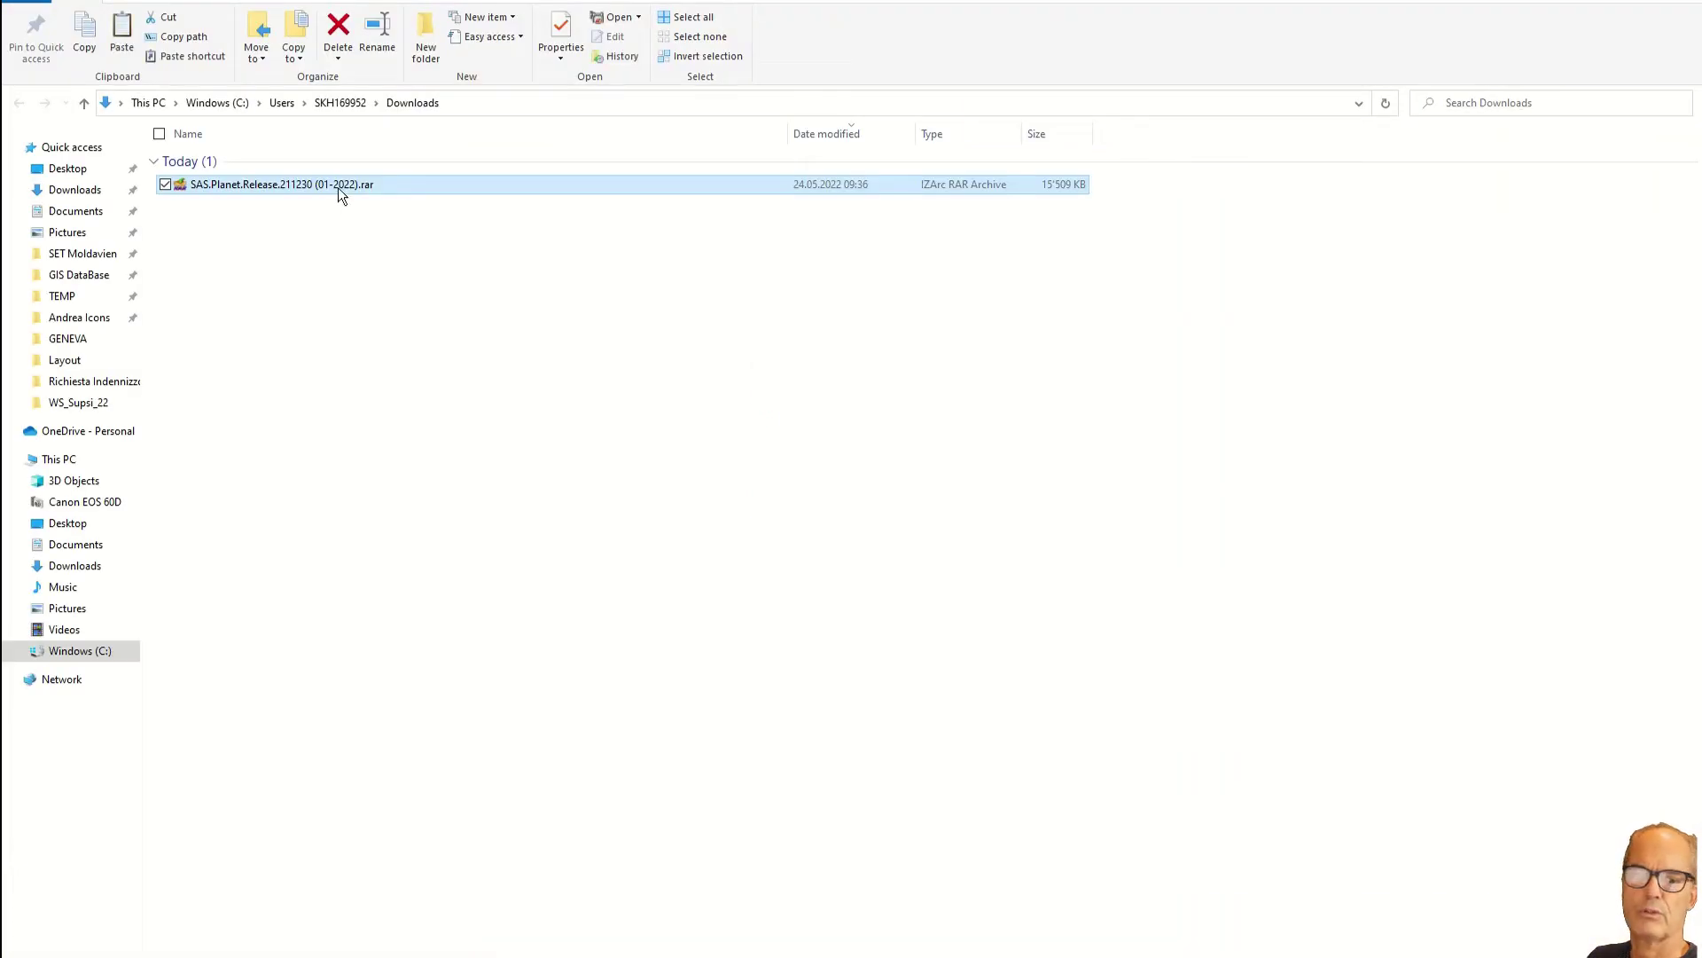
{"action": "right_click", "coordinate": [338, 188]}
{"action": "mouse_move", "coordinate": [398, 294]}
{"action": "left_click", "coordinate": [629, 316]}
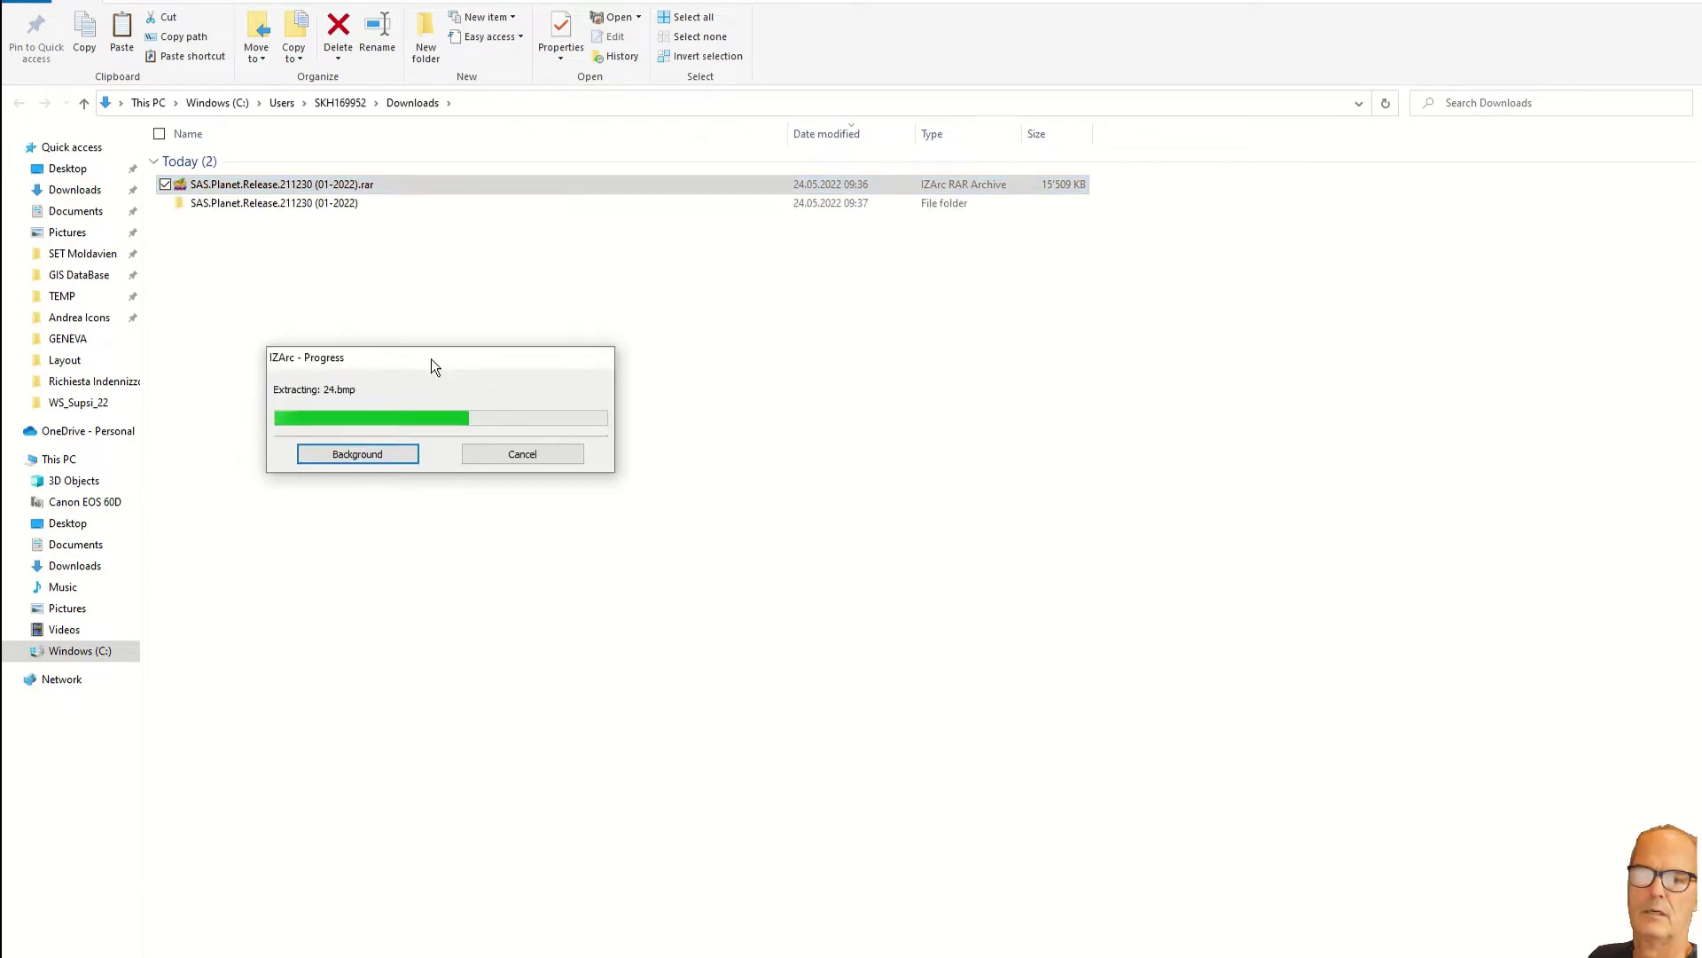
Step: Check the nested program folder's contents, then cut the SAS.Planet.Release.211230 (01-2022) folder
{"action": "double_click", "coordinate": [257, 202]}
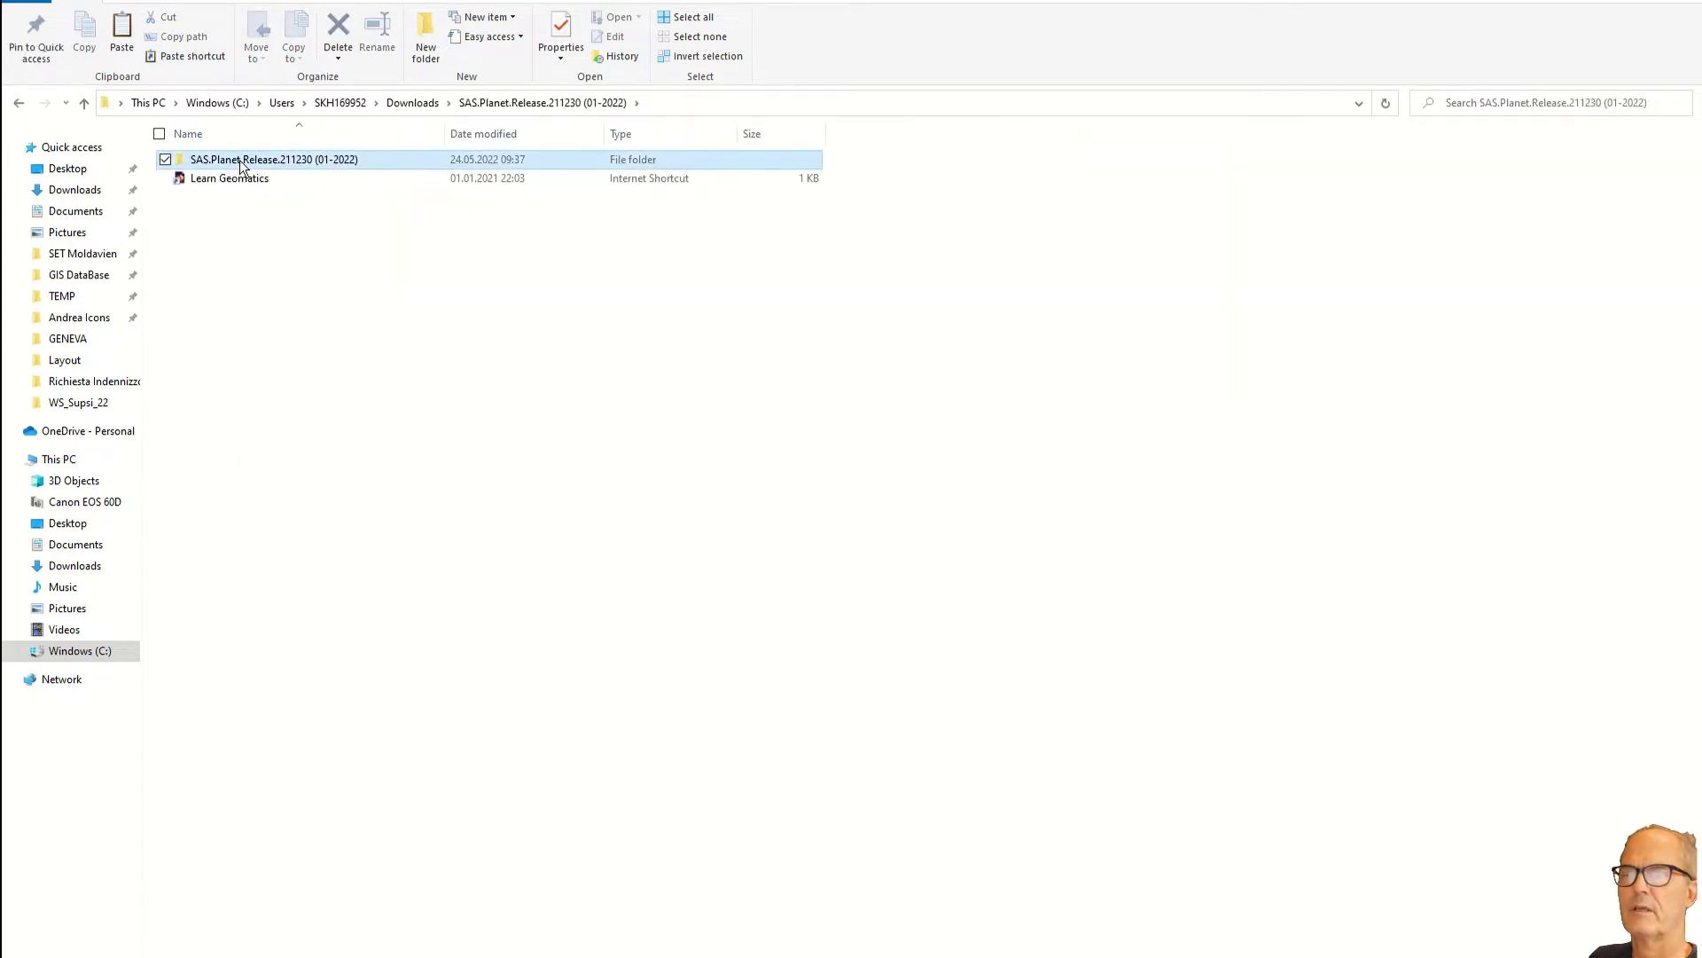
{"action": "double_click", "coordinate": [242, 163]}
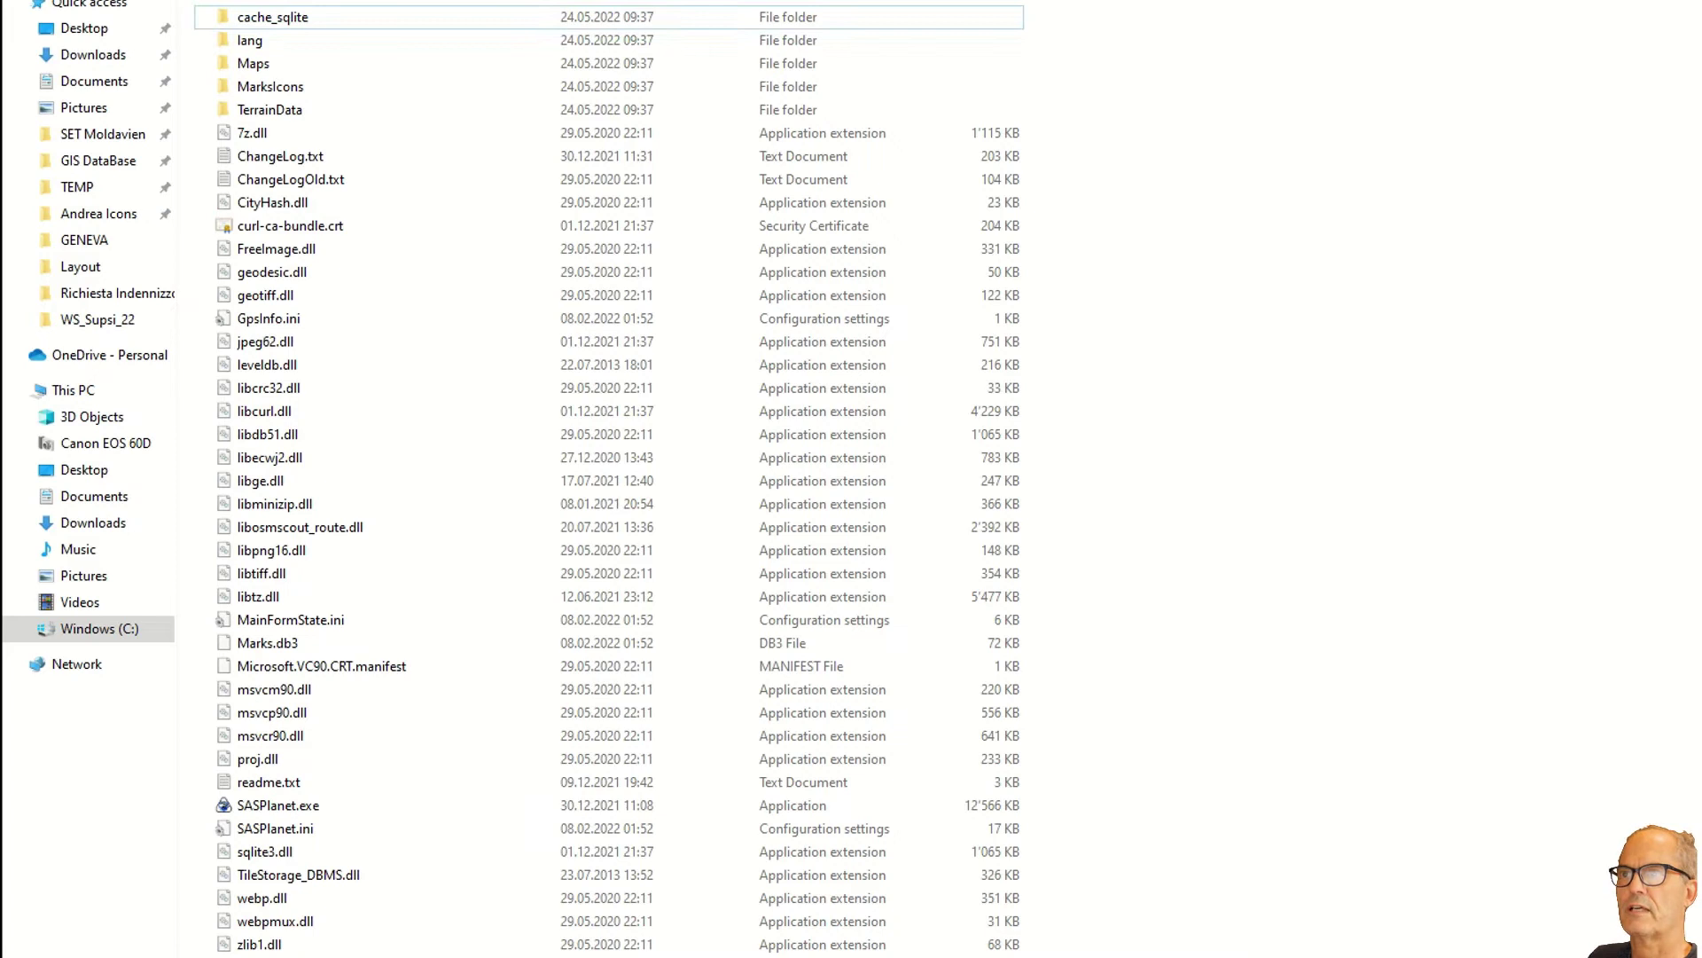
{"action": "key", "text": "alt+Up"}
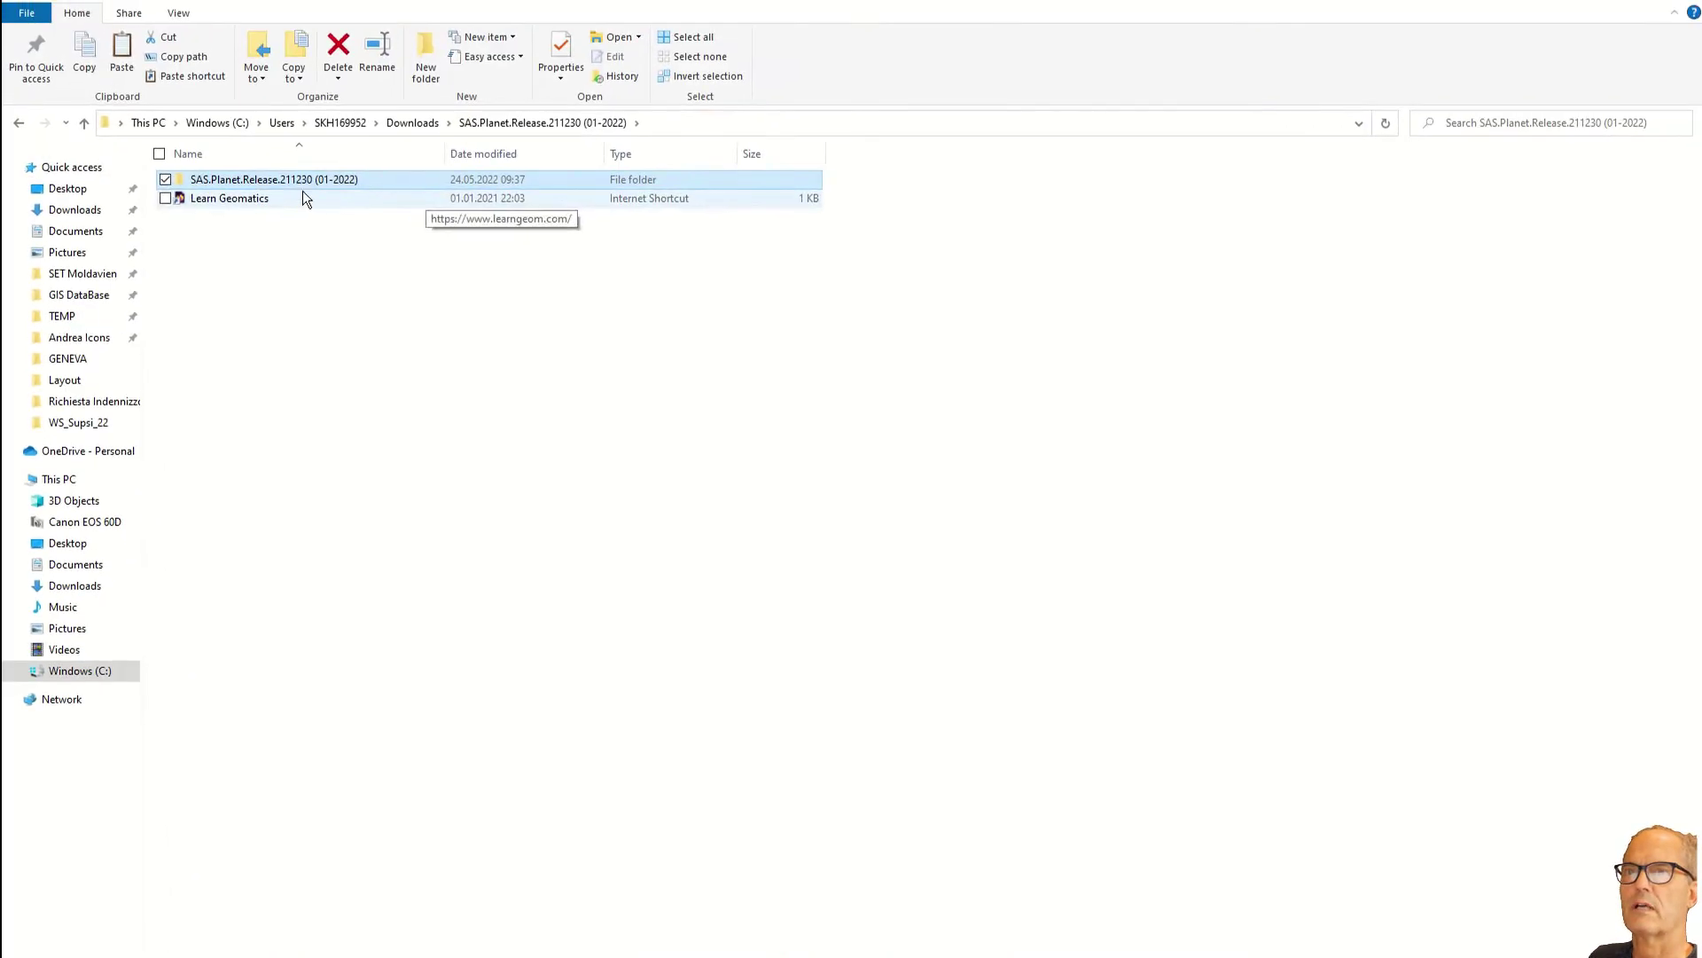
{"action": "right_click", "coordinate": [293, 174]}
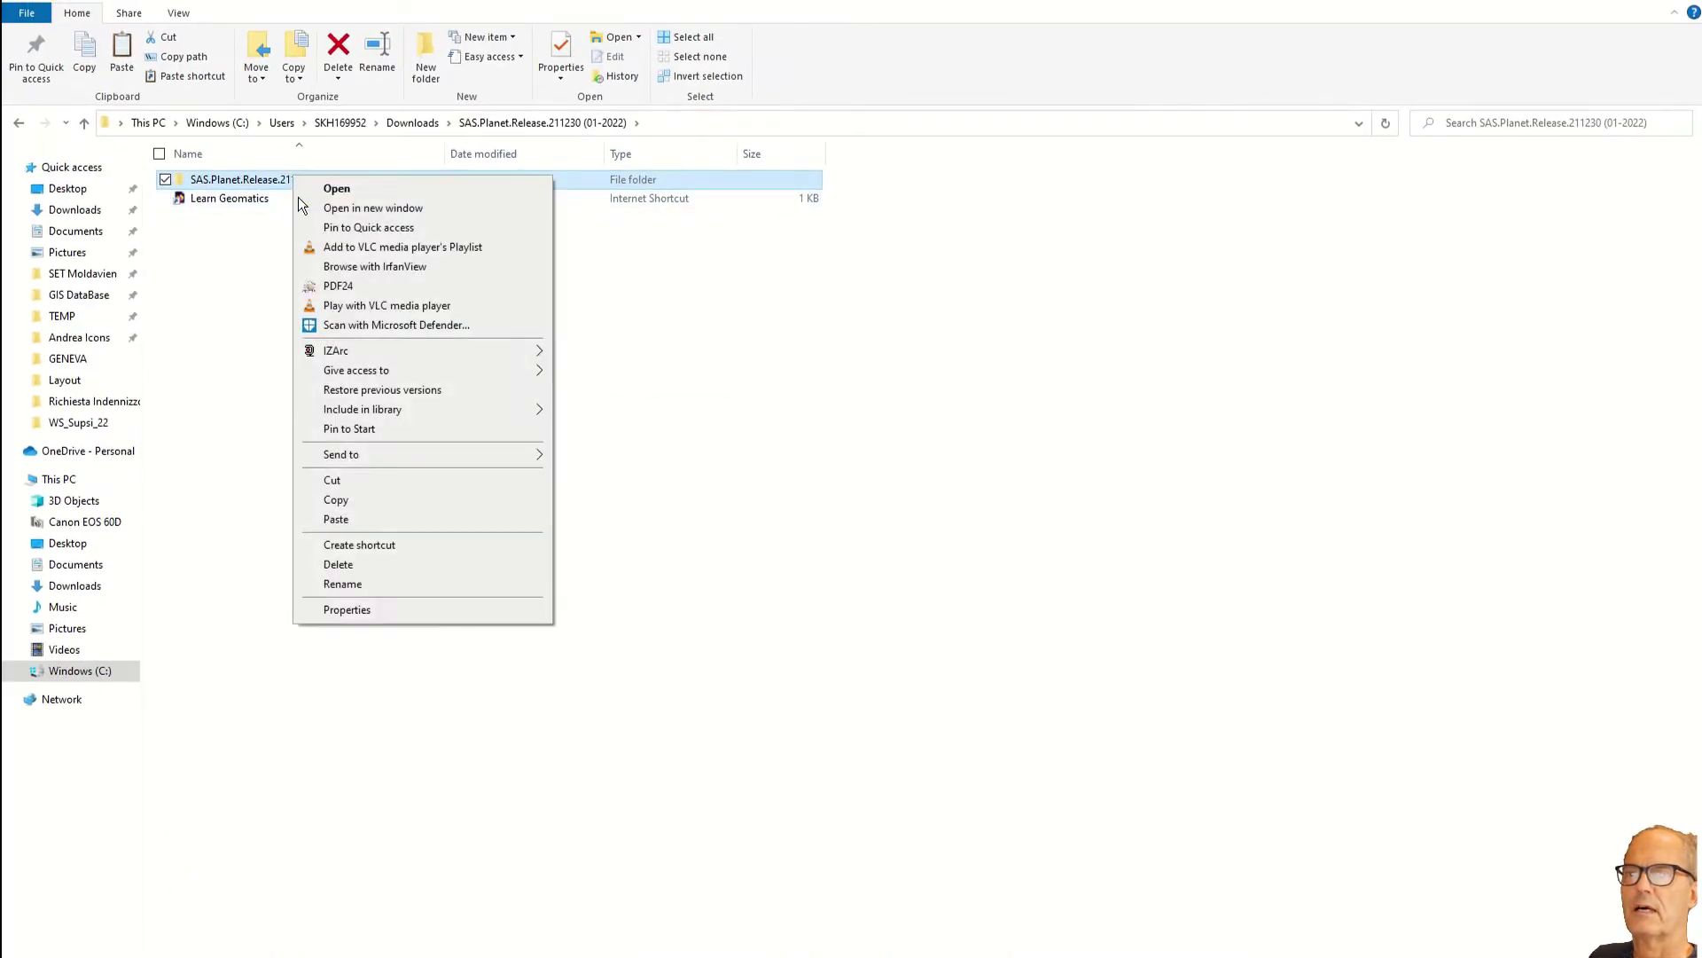
{"action": "left_click", "coordinate": [362, 479]}
Step: Navigate to This PC > Windows (C:) > Program Files
{"action": "left_click", "coordinate": [47, 482]}
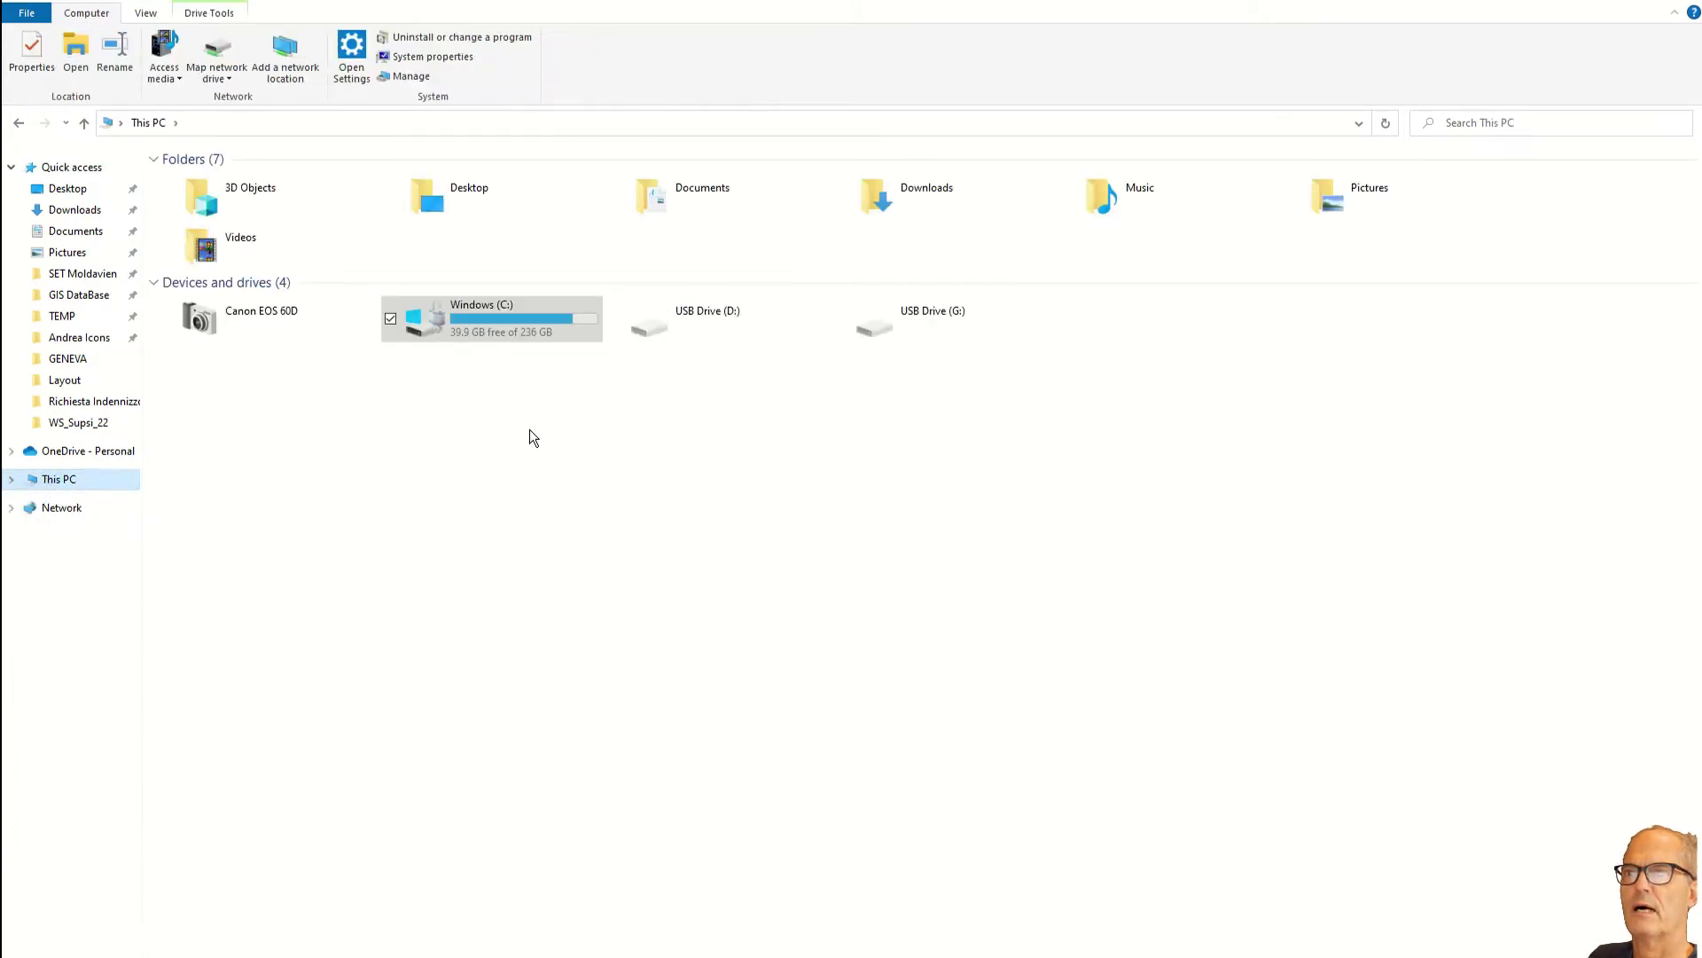
{"action": "left_click", "coordinate": [441, 321]}
{"action": "double_click", "coordinate": [440, 321]}
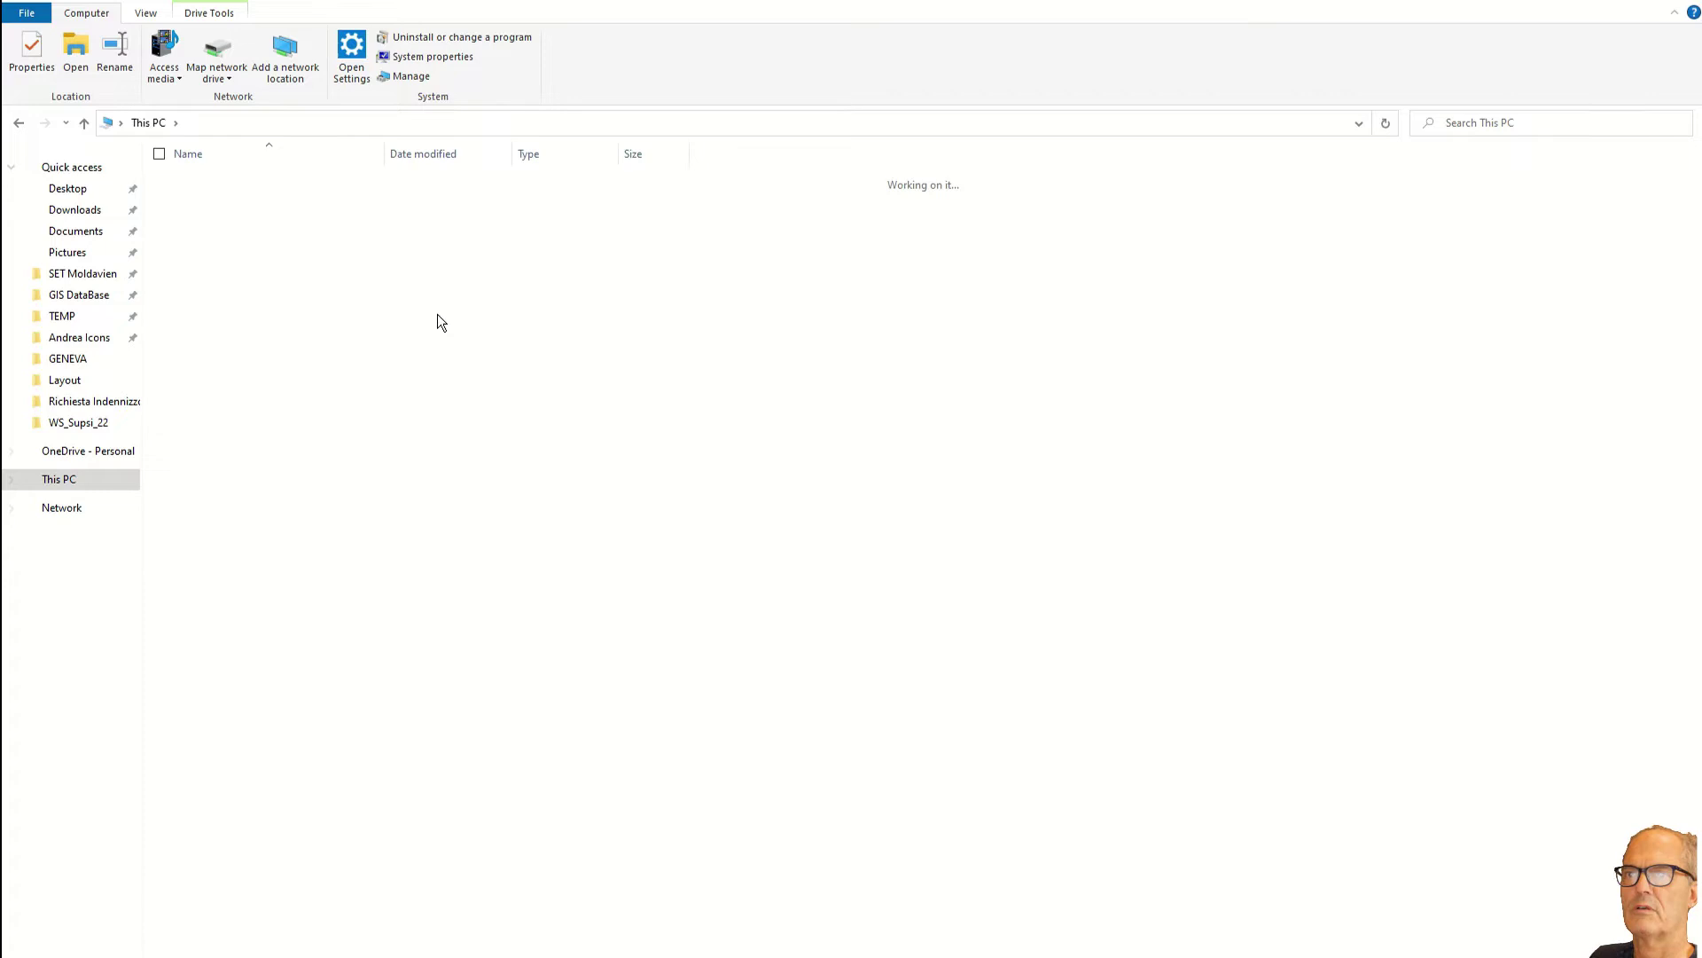
{"action": "double_click", "coordinate": [284, 366]}
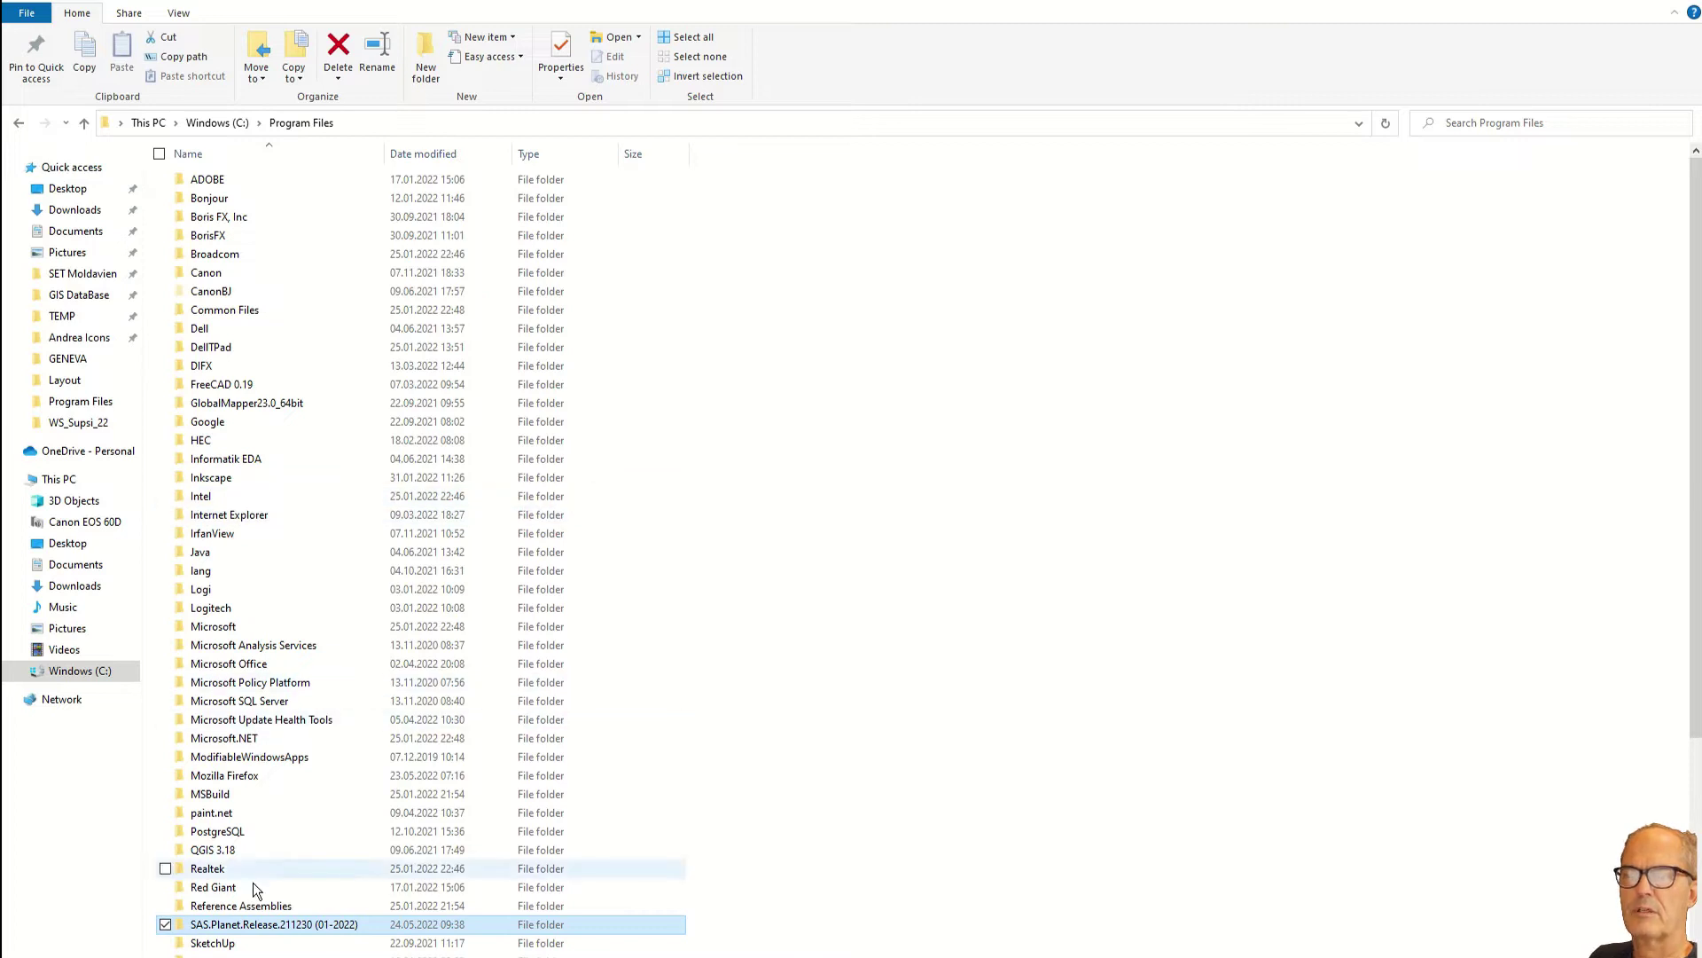
Step: Open the moved SAS.Planet folder and run SASPlanet.exe as administrator
{"action": "scroll", "coordinate": [288, 927], "scroll_direction": "down", "scroll_amount": 1}
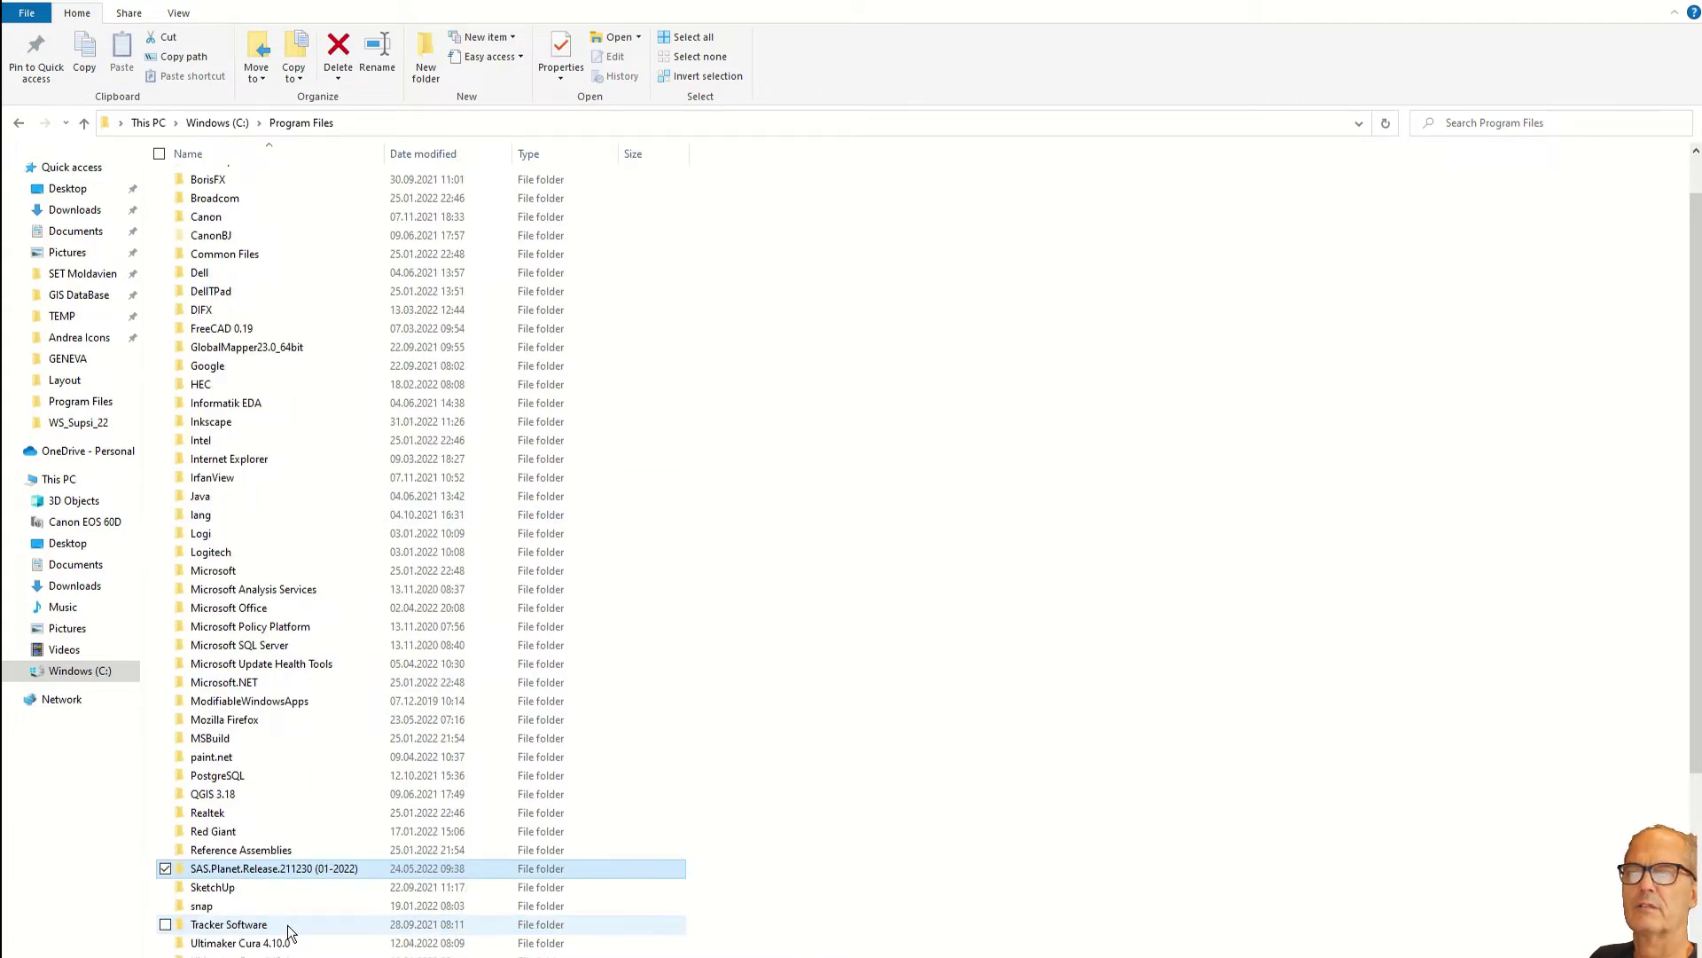
{"action": "scroll", "coordinate": [288, 931], "scroll_direction": "down", "scroll_amount": 1}
{"action": "double_click", "coordinate": [266, 813]}
{"action": "right_click", "coordinate": [248, 849]}
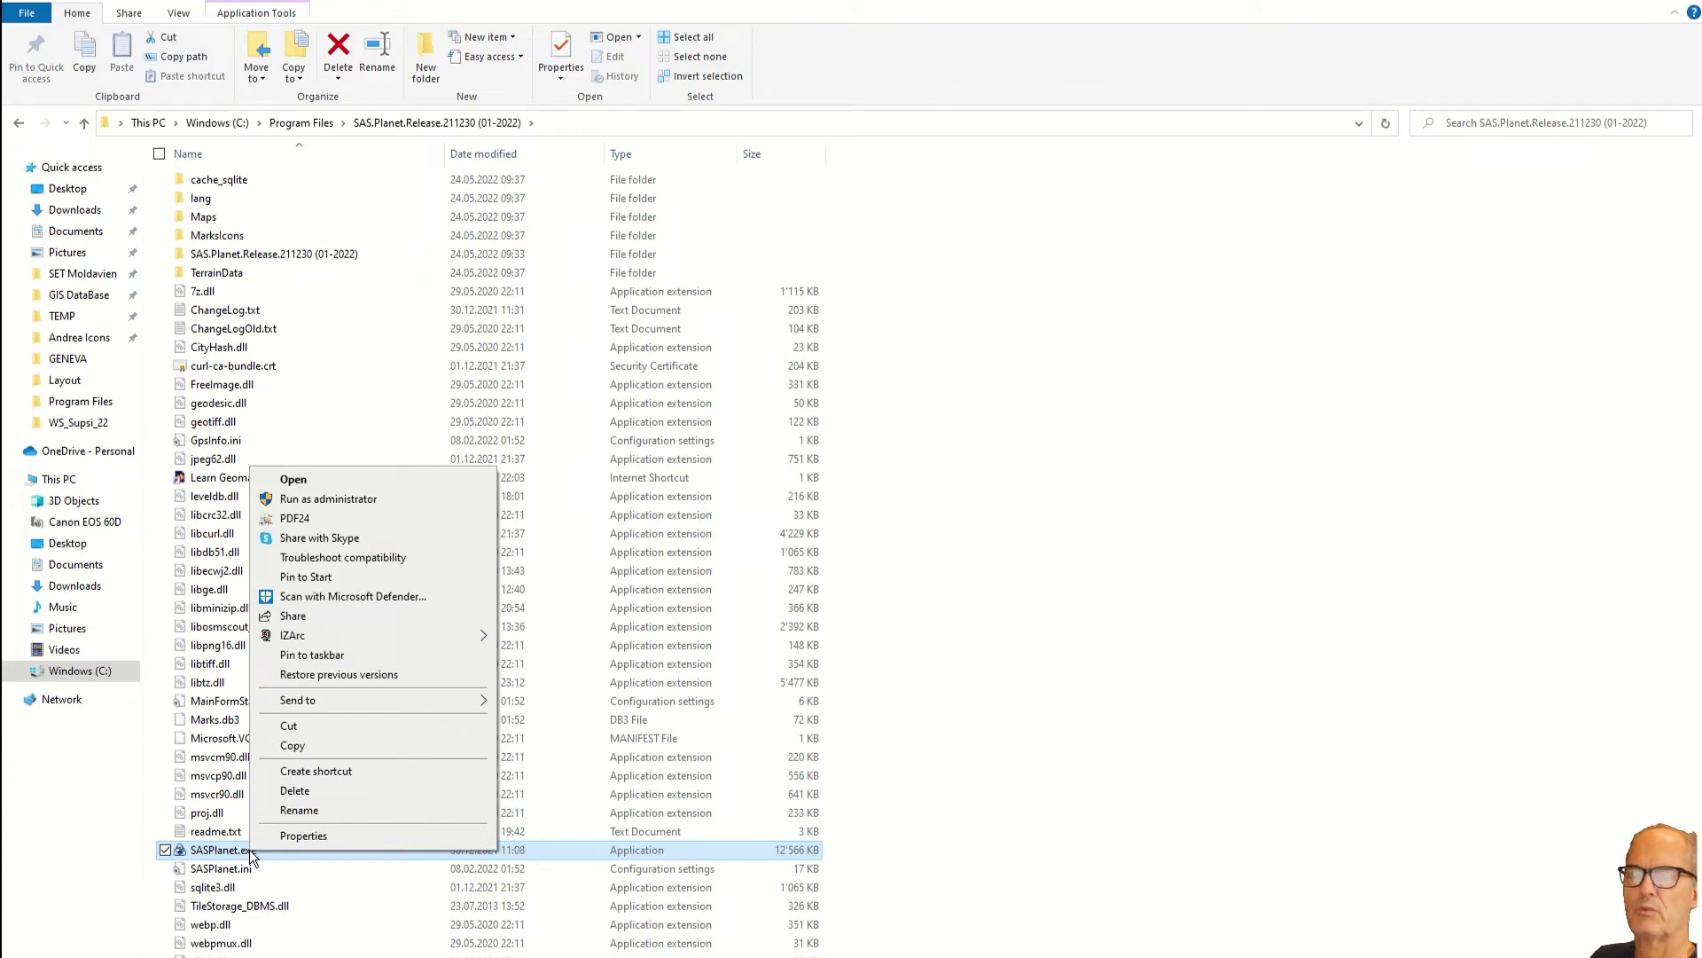
{"action": "left_click", "coordinate": [342, 500]}
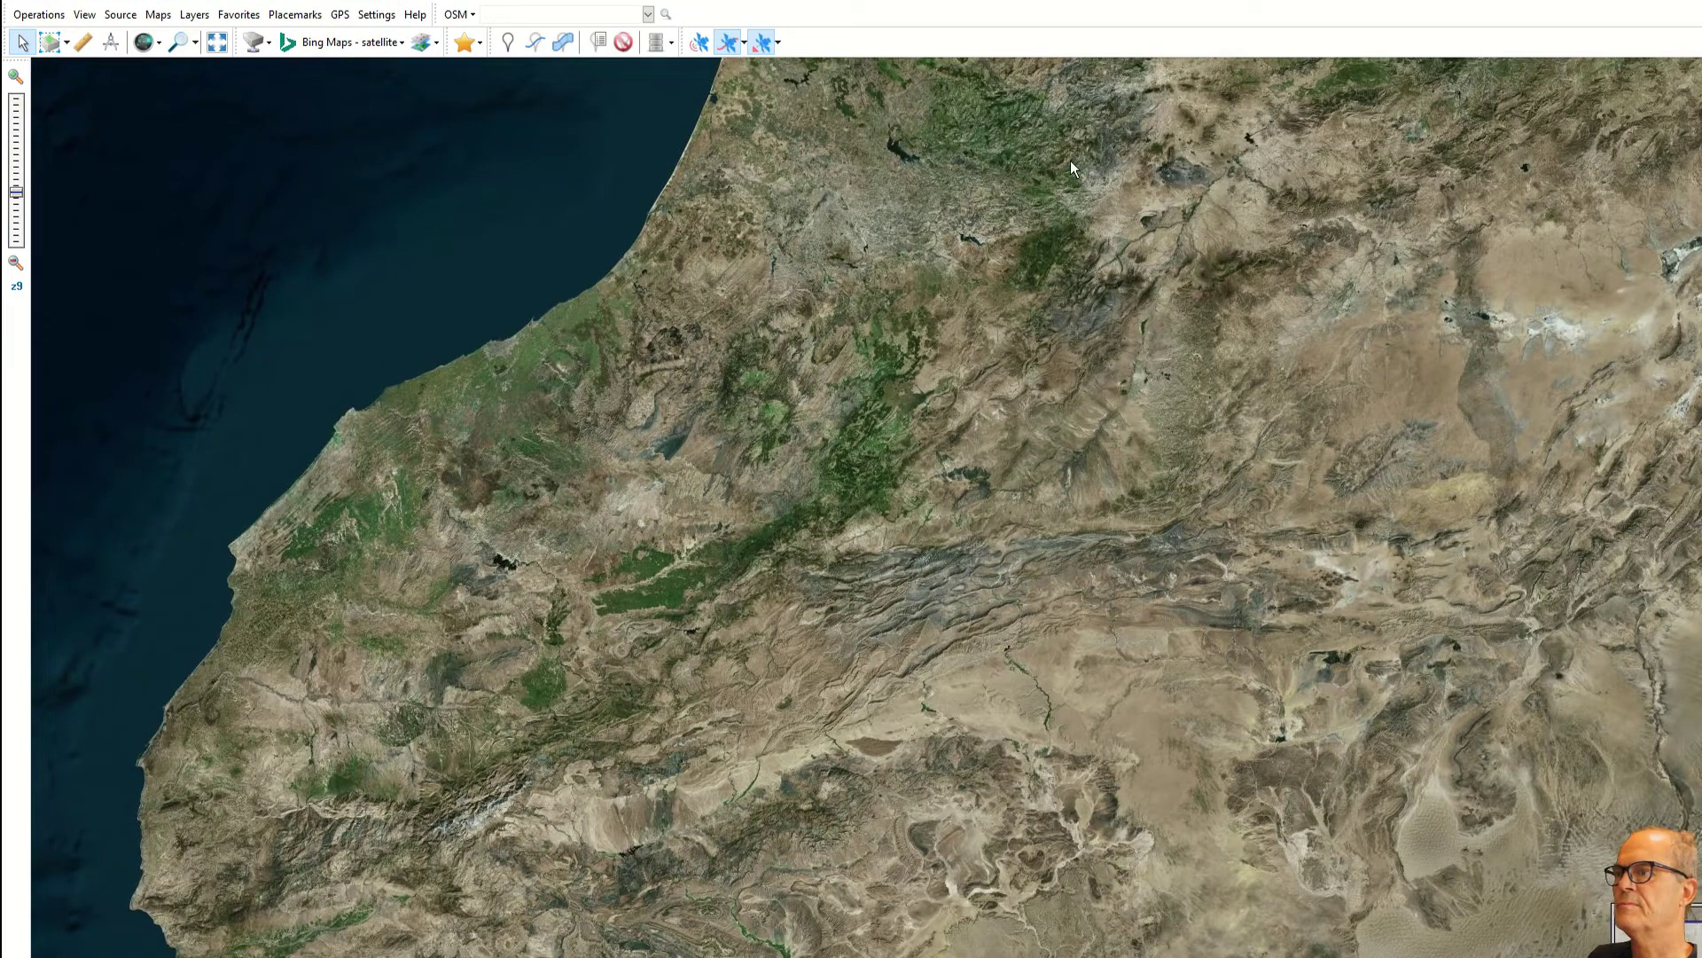
Step: Zoom the Bing satellite map into the alpine village at z18-z19 and list the map sources
{"action": "scroll", "coordinate": [885, 458], "scroll_direction": "down", "scroll_amount": 3}
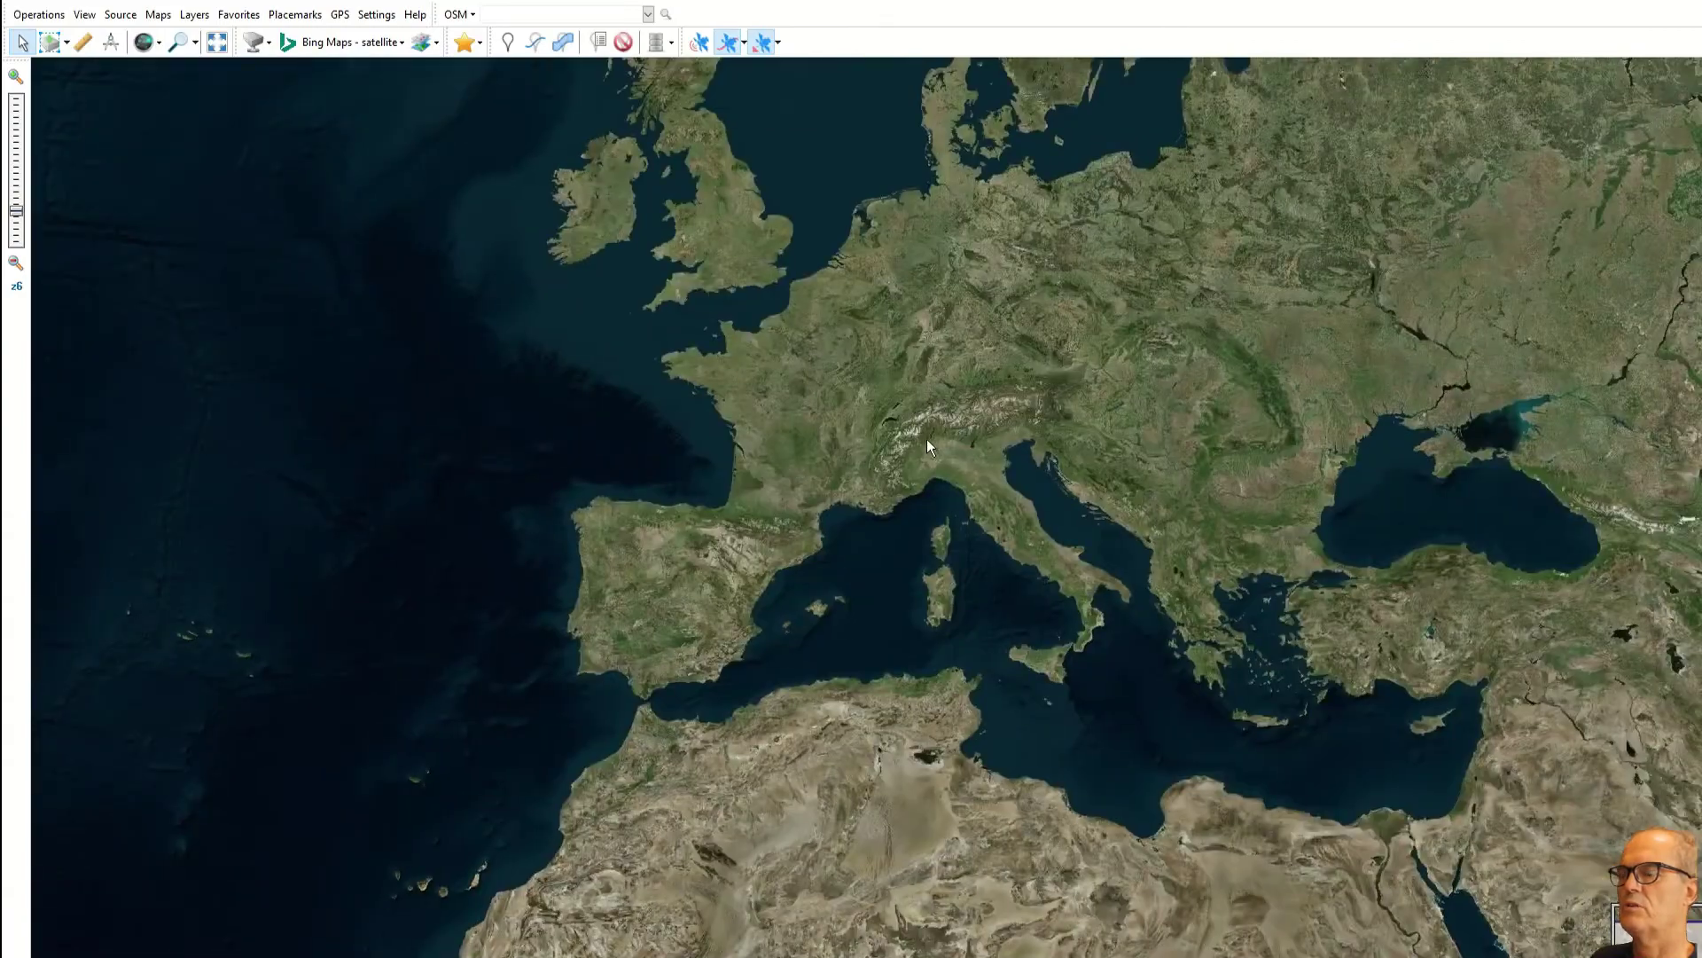
{"action": "scroll", "coordinate": [932, 433], "scroll_direction": "up", "scroll_amount": 4}
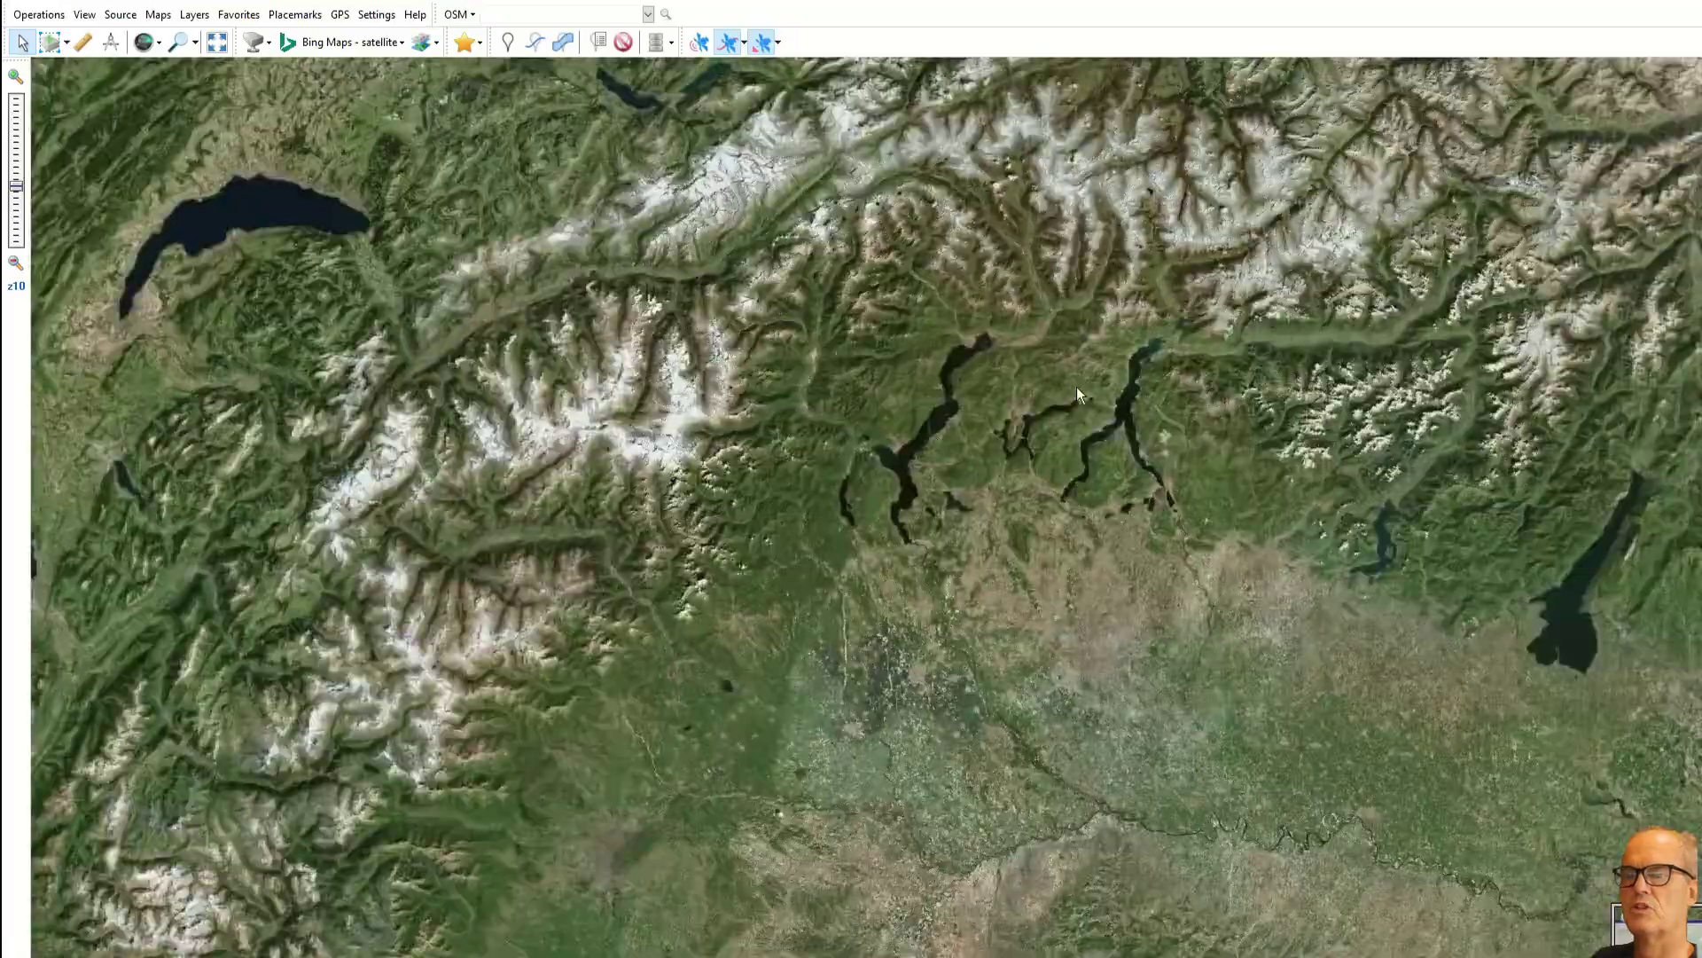
{"action": "scroll", "coordinate": [1078, 394], "scroll_direction": "up", "scroll_amount": 5}
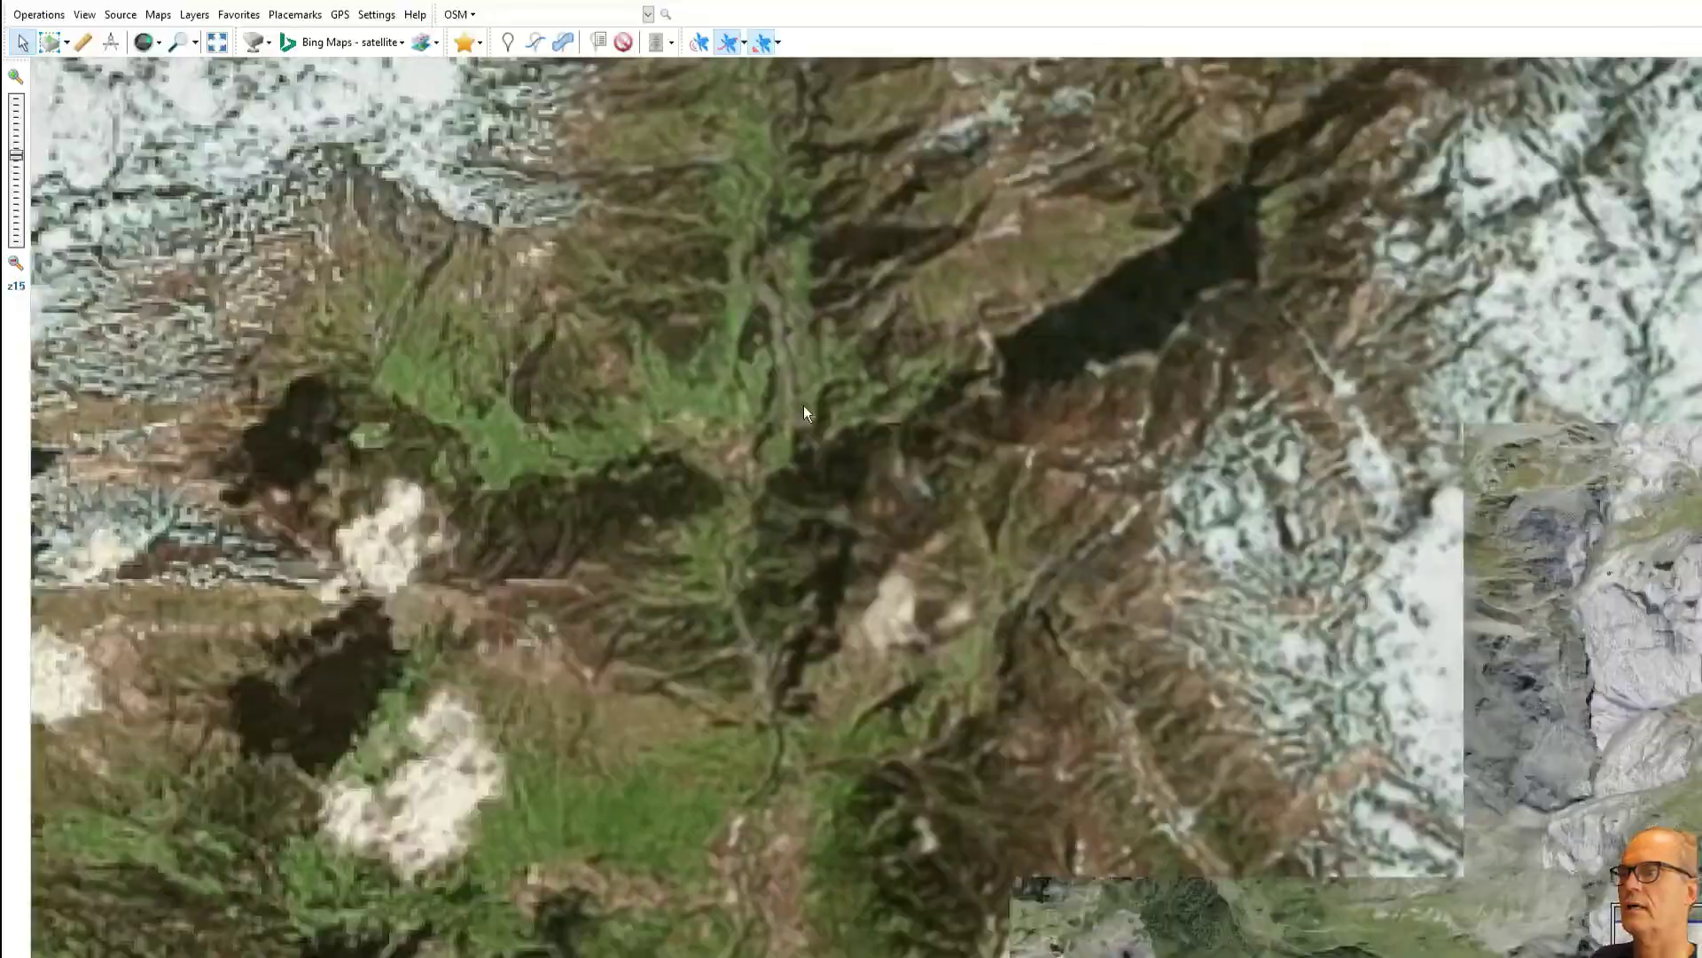
{"action": "scroll", "coordinate": [805, 413], "scroll_direction": "up", "scroll_amount": 4}
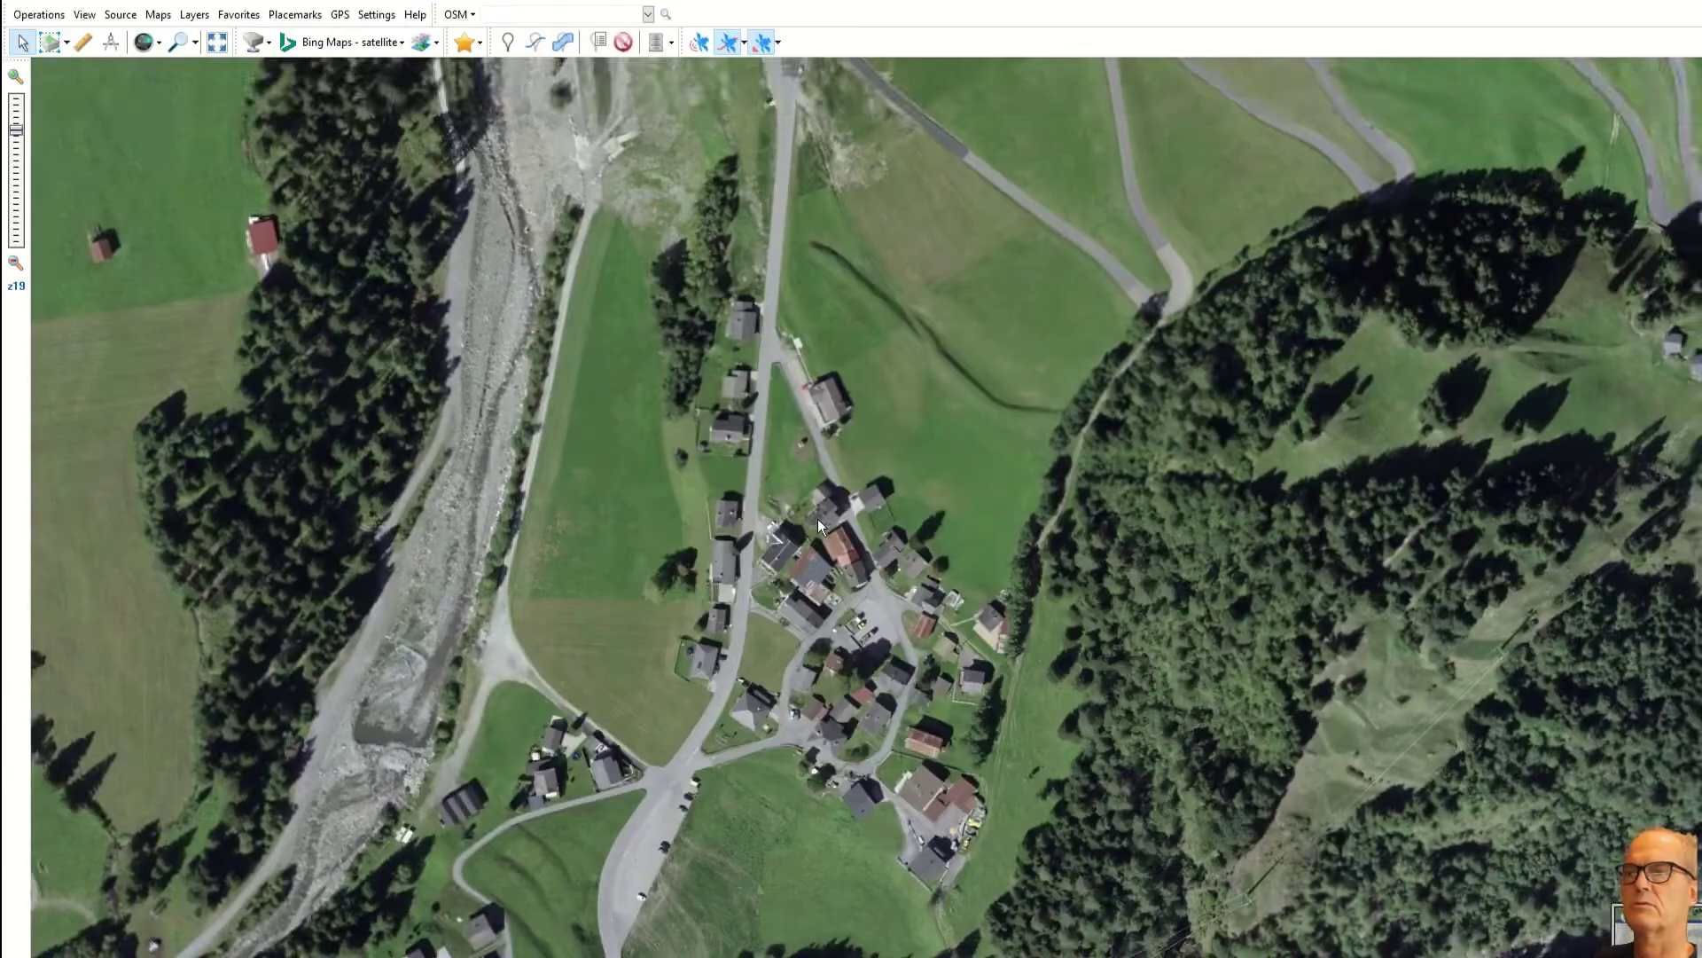
{"action": "scroll", "coordinate": [817, 523], "scroll_direction": "down", "scroll_amount": 1}
{"action": "left_click", "coordinate": [337, 45]}
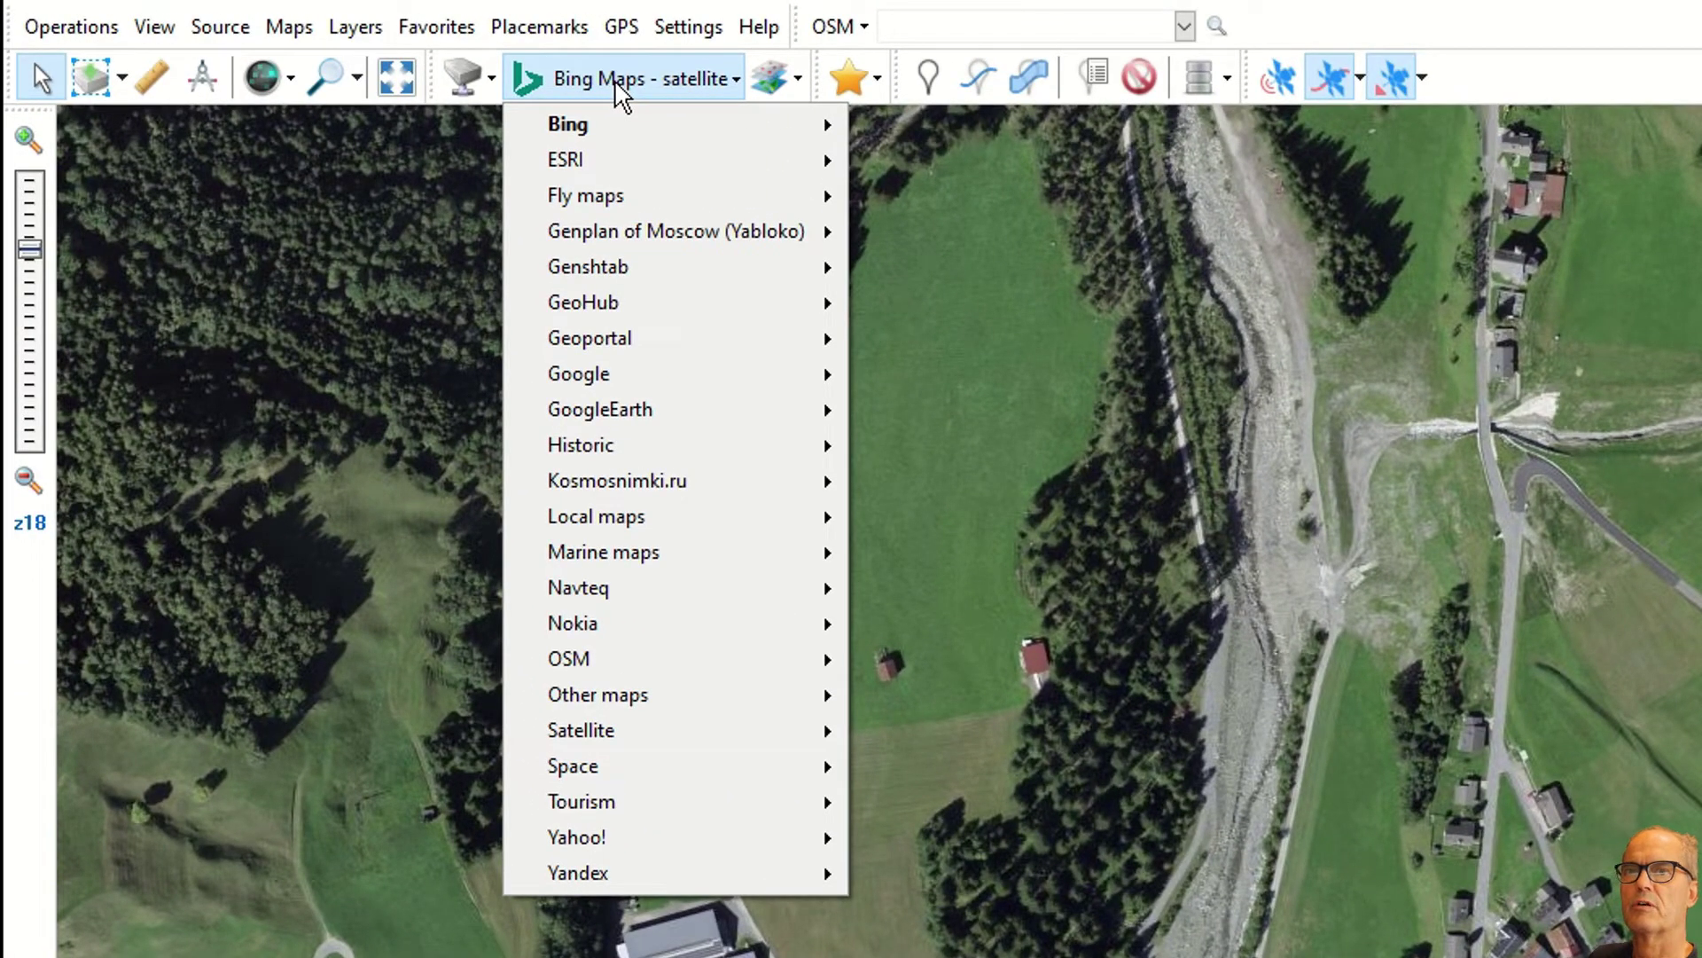
Step: Close the source list, zoom in past z22 to blank z24, then step back toward z21
{"action": "left_click", "coordinate": [621, 89]}
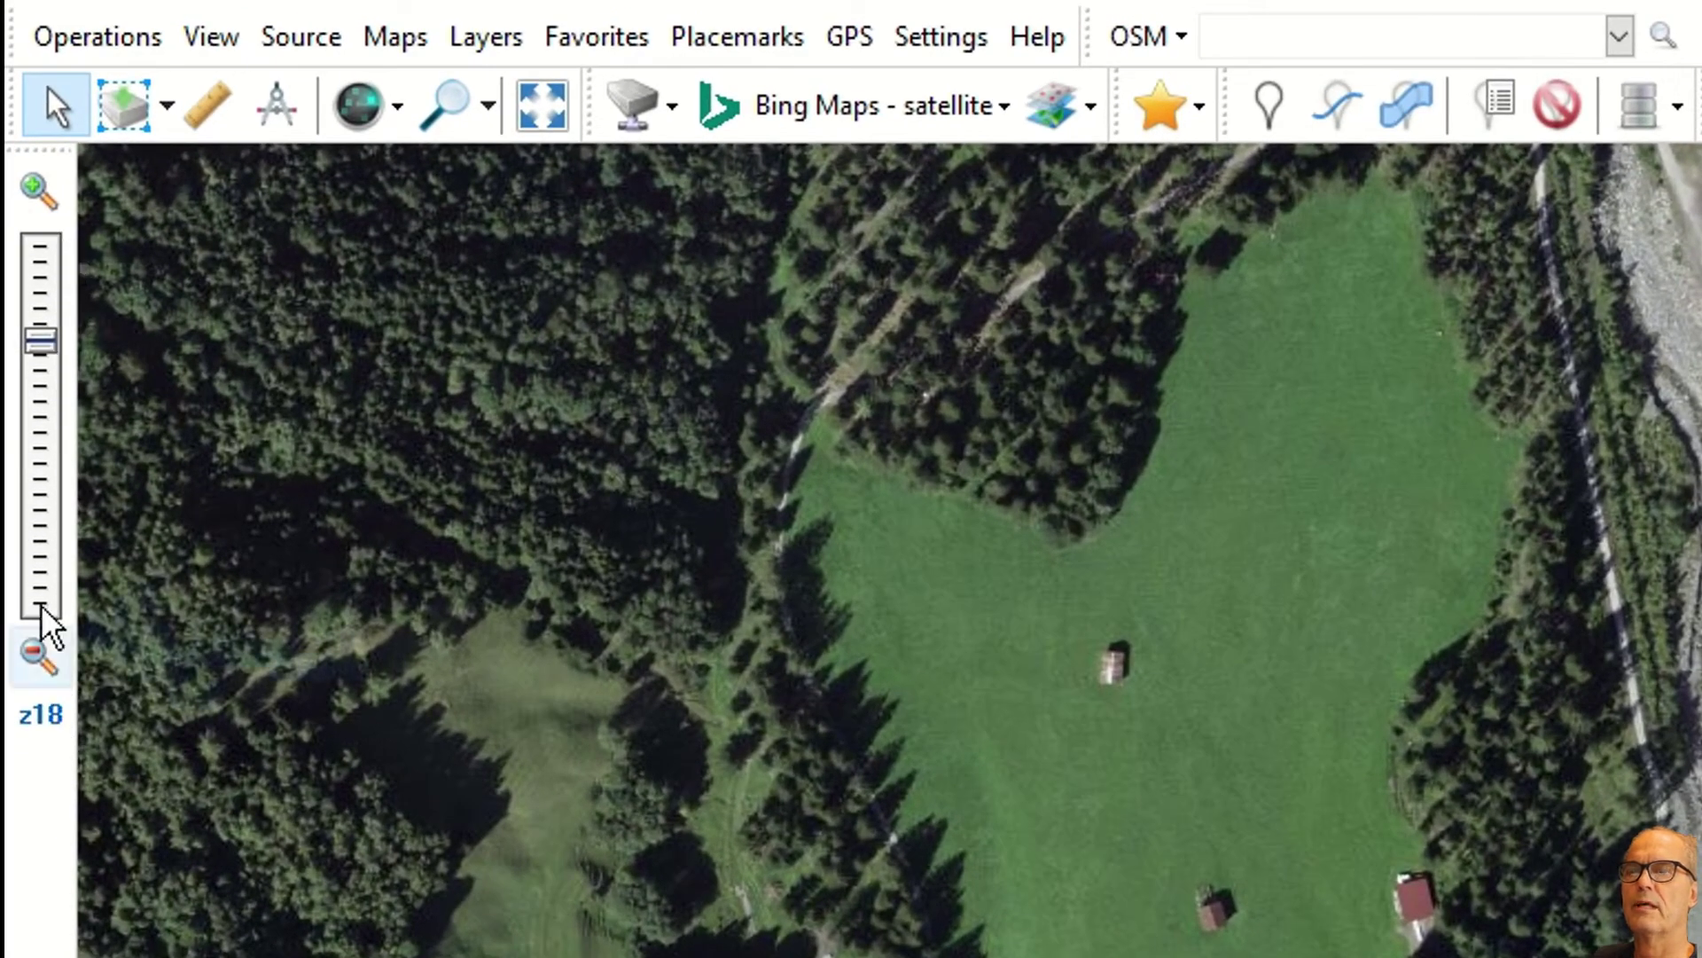
{"action": "key", "text": "minus"}
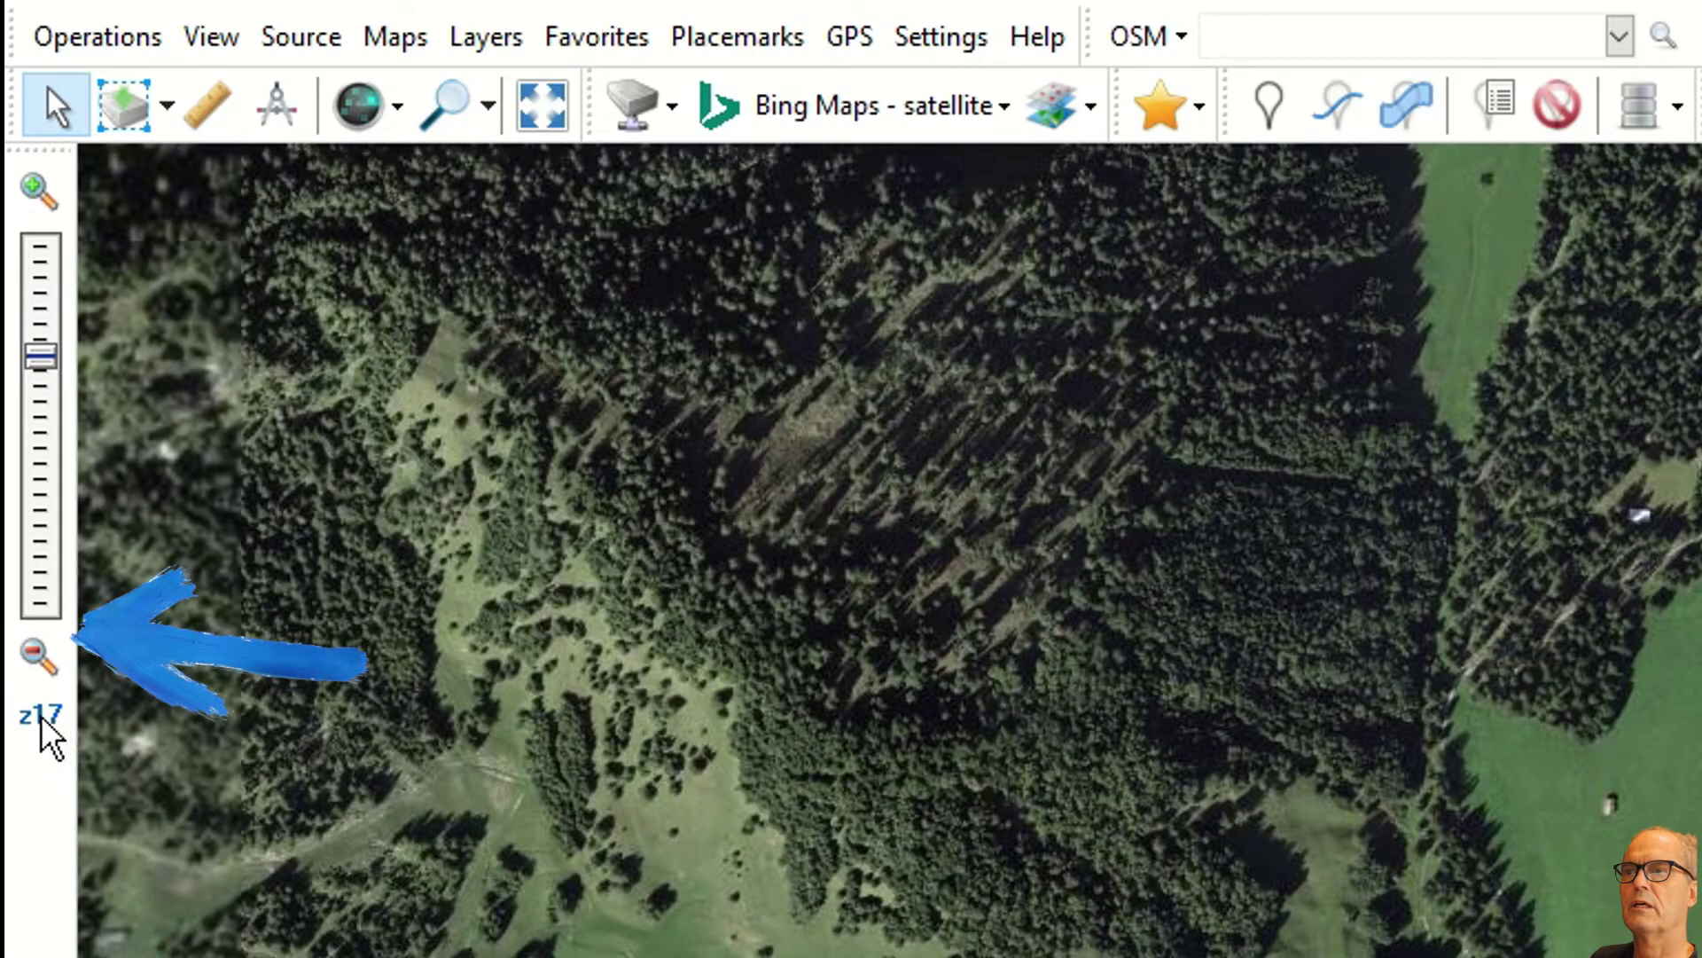
{"action": "key", "text": "plus"}
{"action": "key", "text": "plus"}
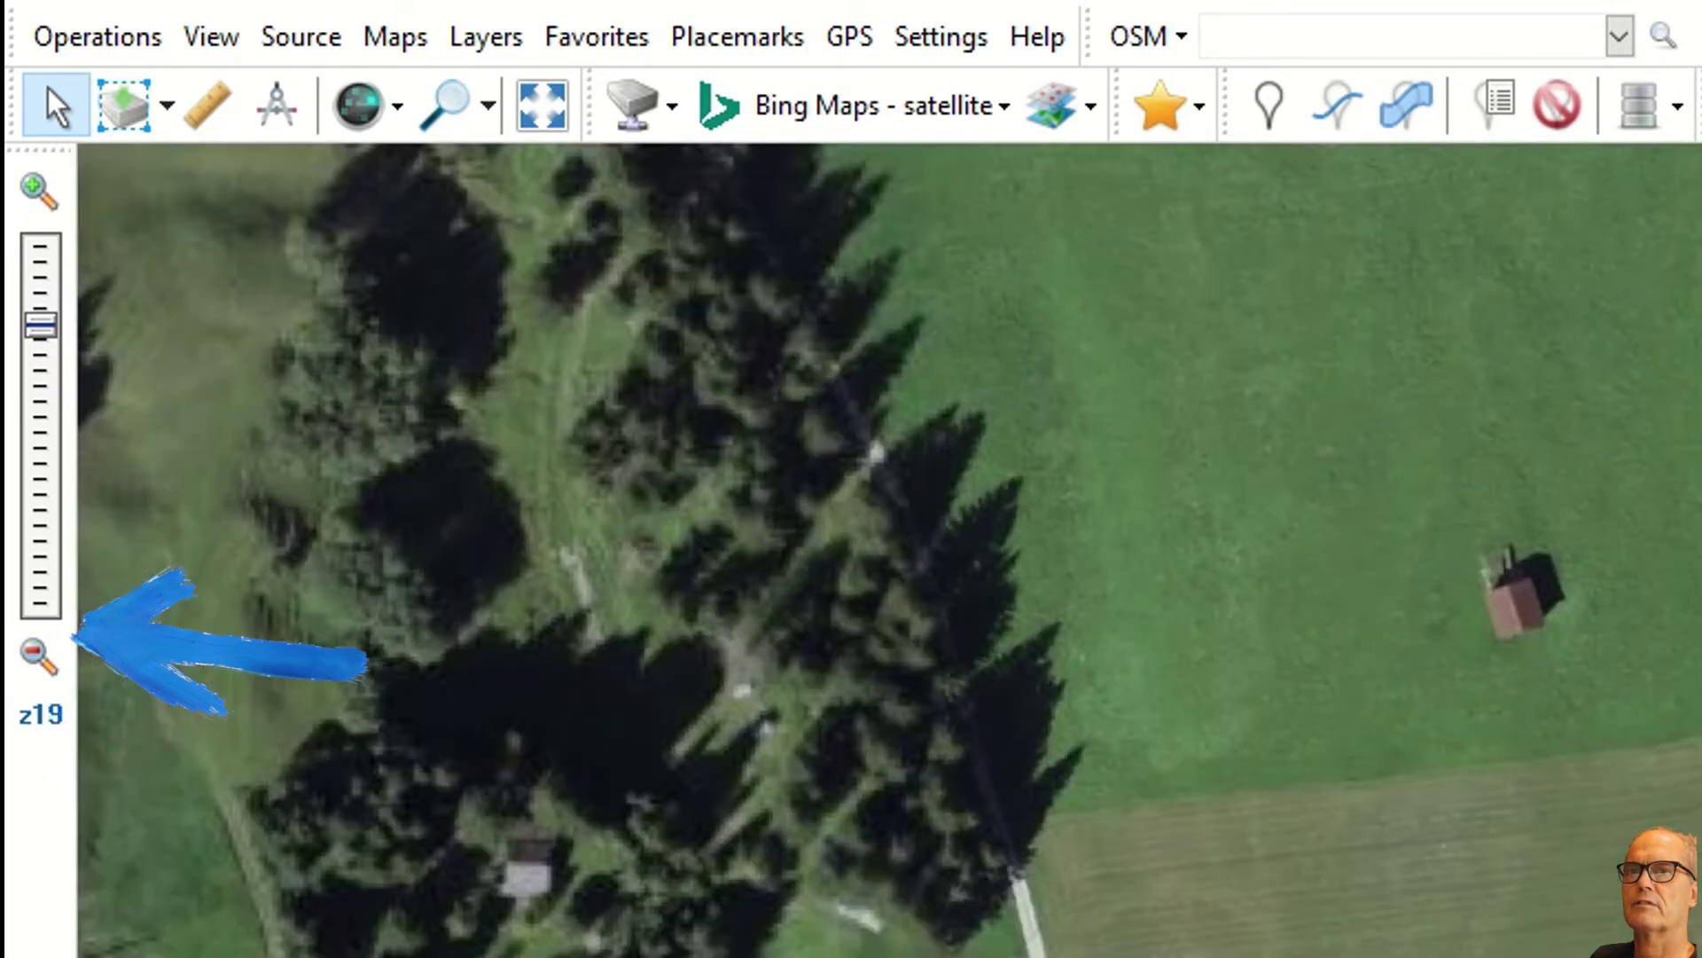
{"action": "key", "text": "plus"}
{"action": "key", "text": "plus"}
{"action": "key", "text": "plus"}
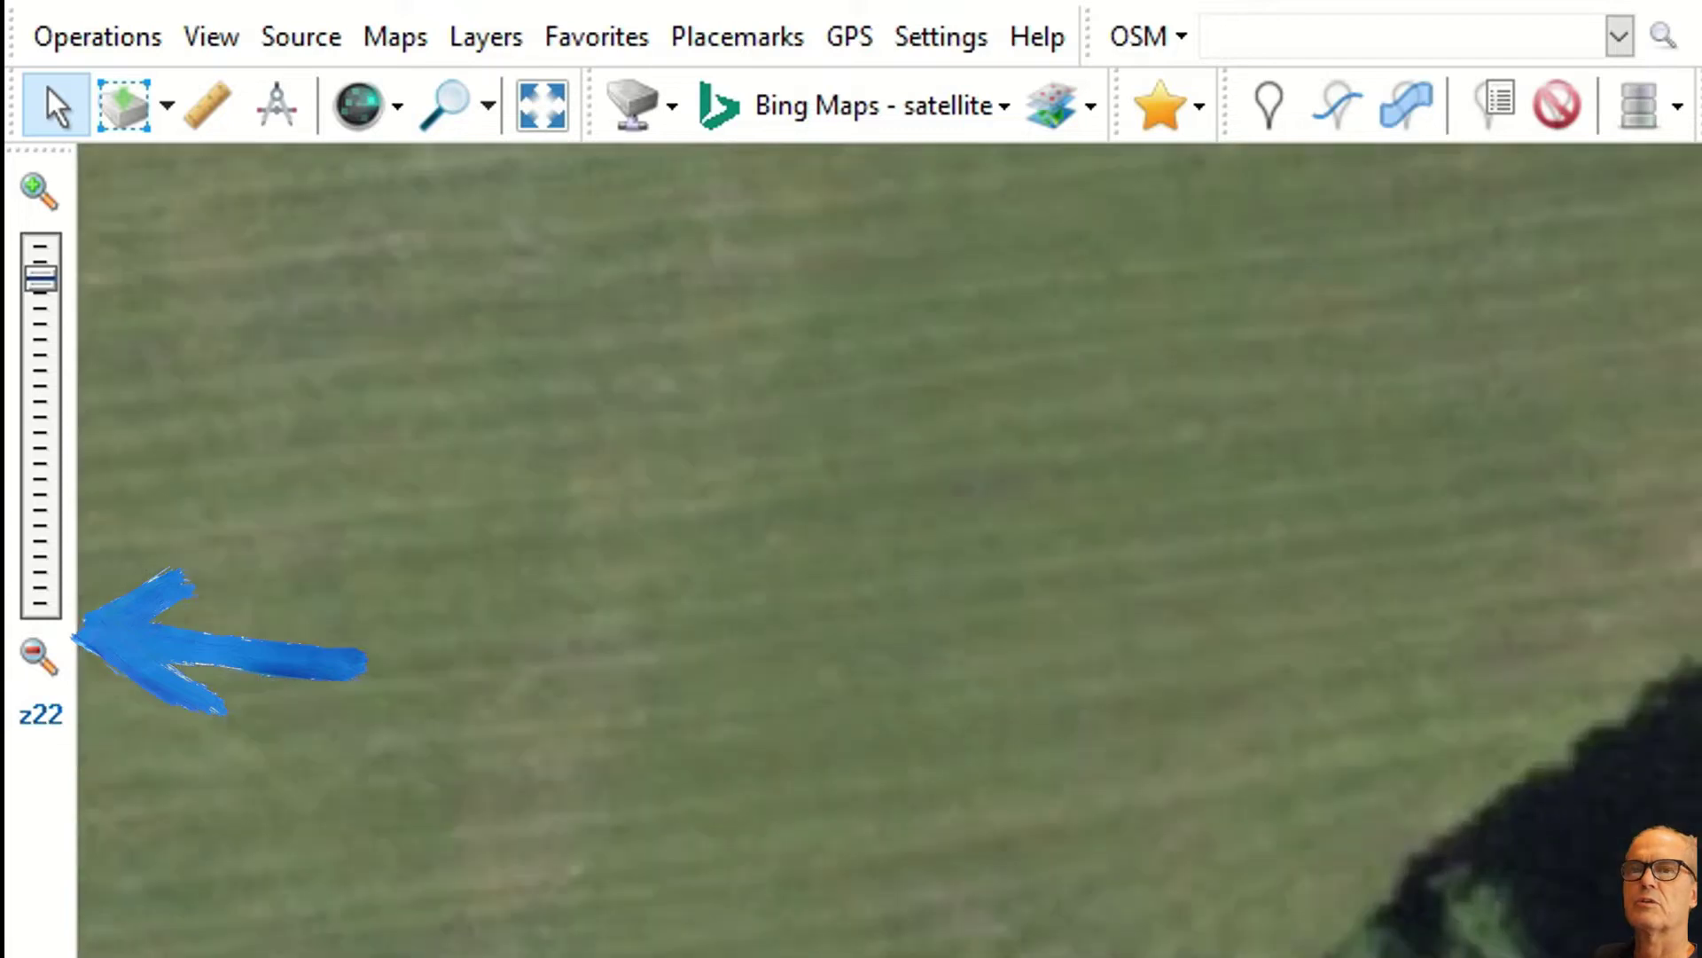
{"action": "key", "text": "plus"}
{"action": "key", "text": "plus"}
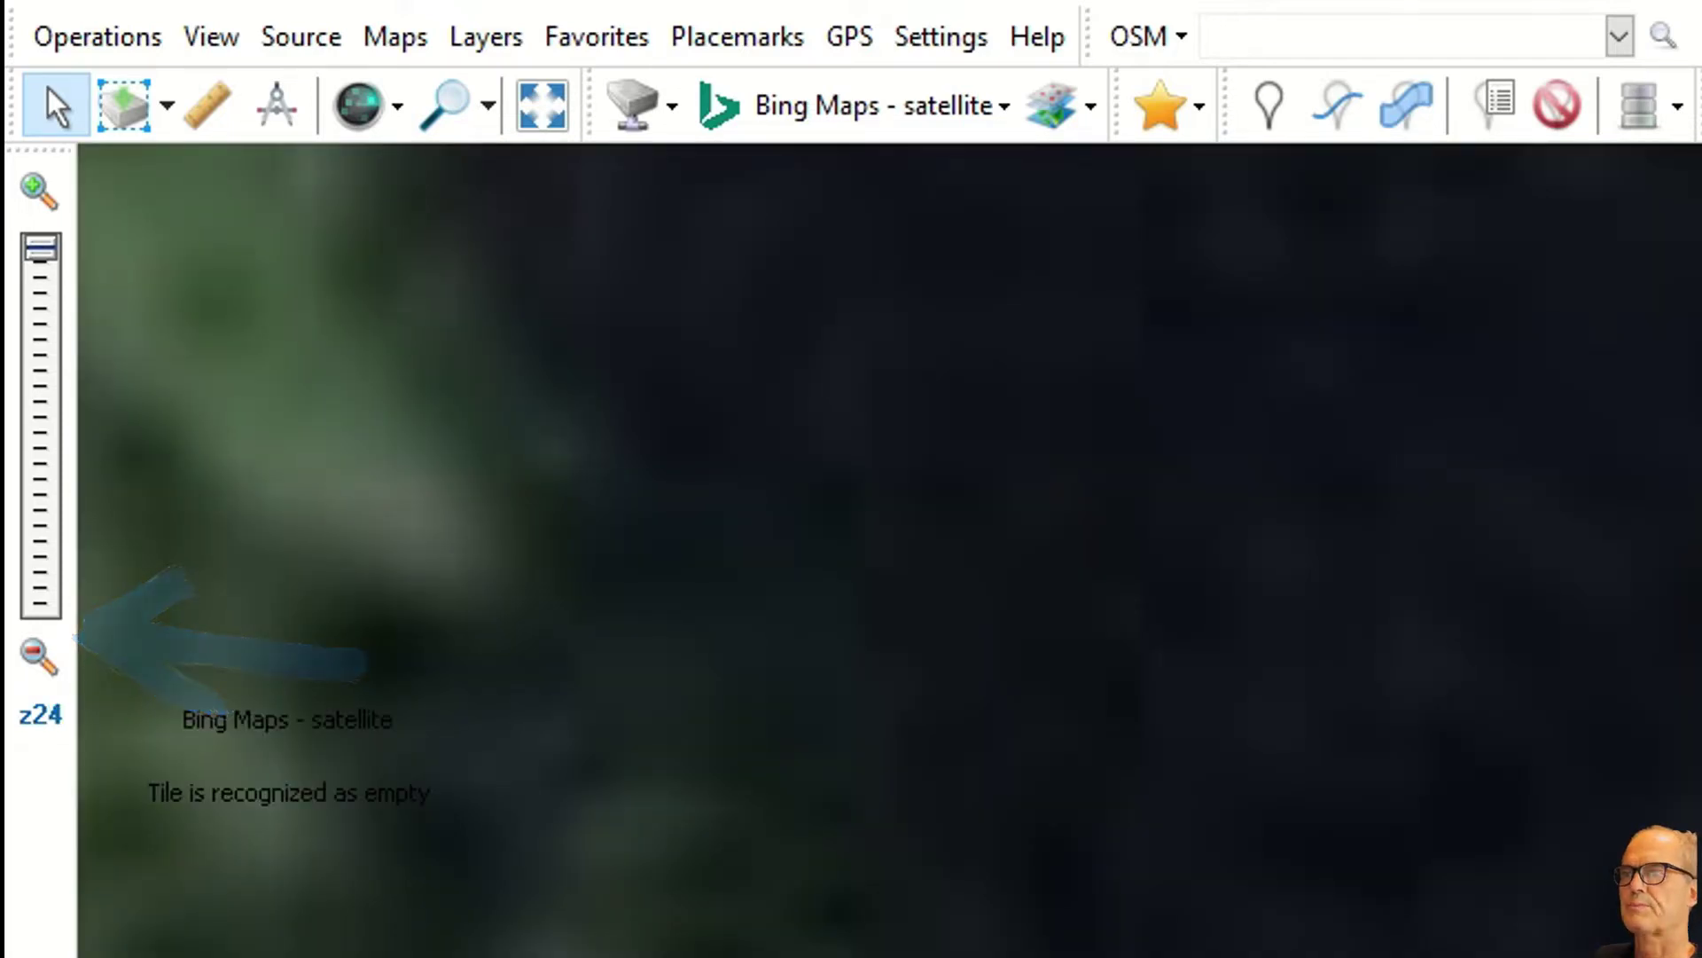
{"action": "key", "text": "minus"}
{"action": "key", "text": "minus"}
{"action": "key", "text": "minus"}
{"action": "key", "text": "minus"}
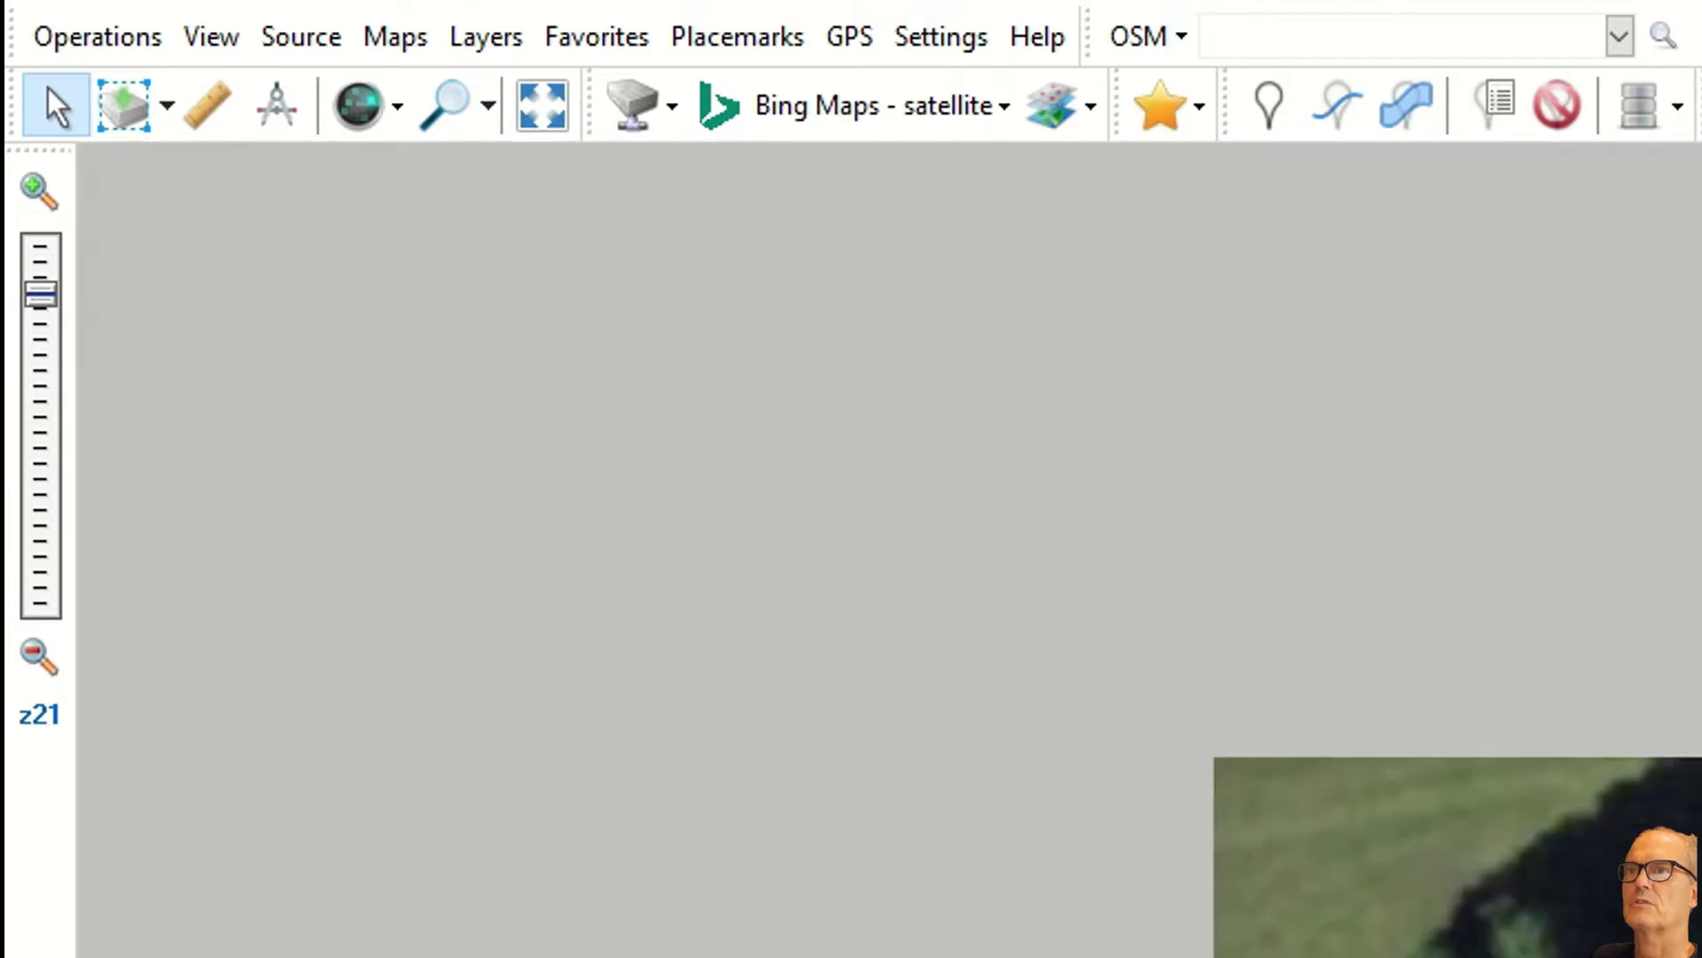
Step: Browse the ESRI, Google and OSM provider submenus, then pick Bing > Bing Maps - satellite
{"action": "left_click", "coordinate": [1002, 108]}
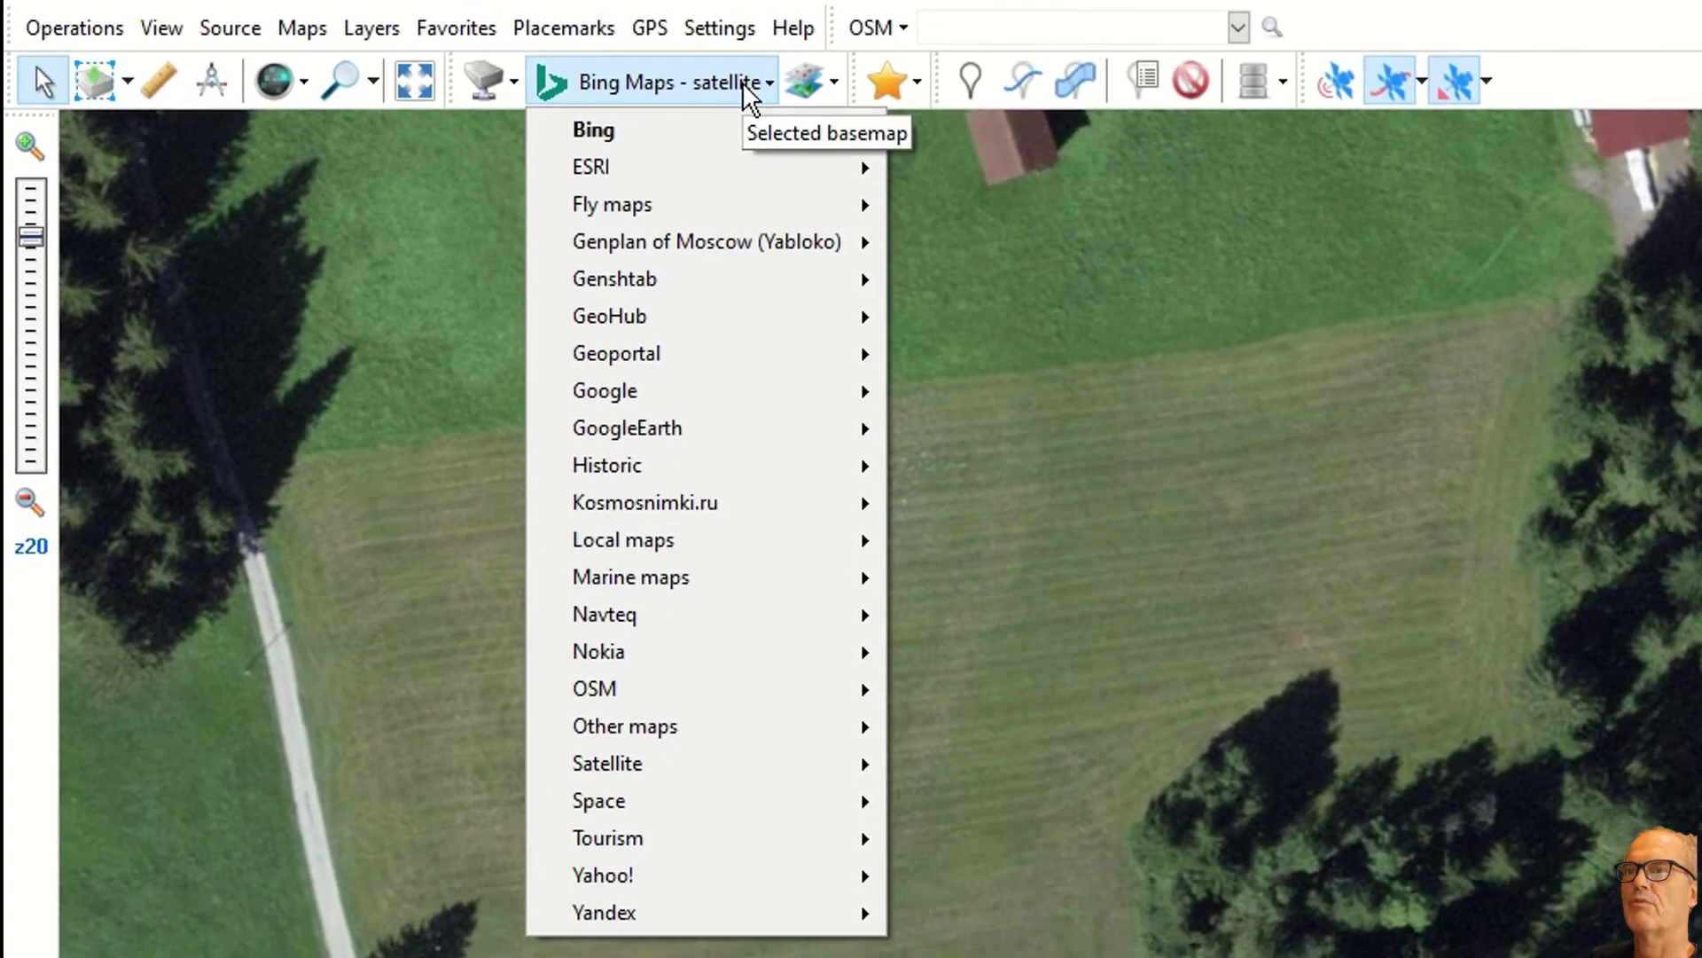
{"action": "mouse_move", "coordinate": [808, 158]}
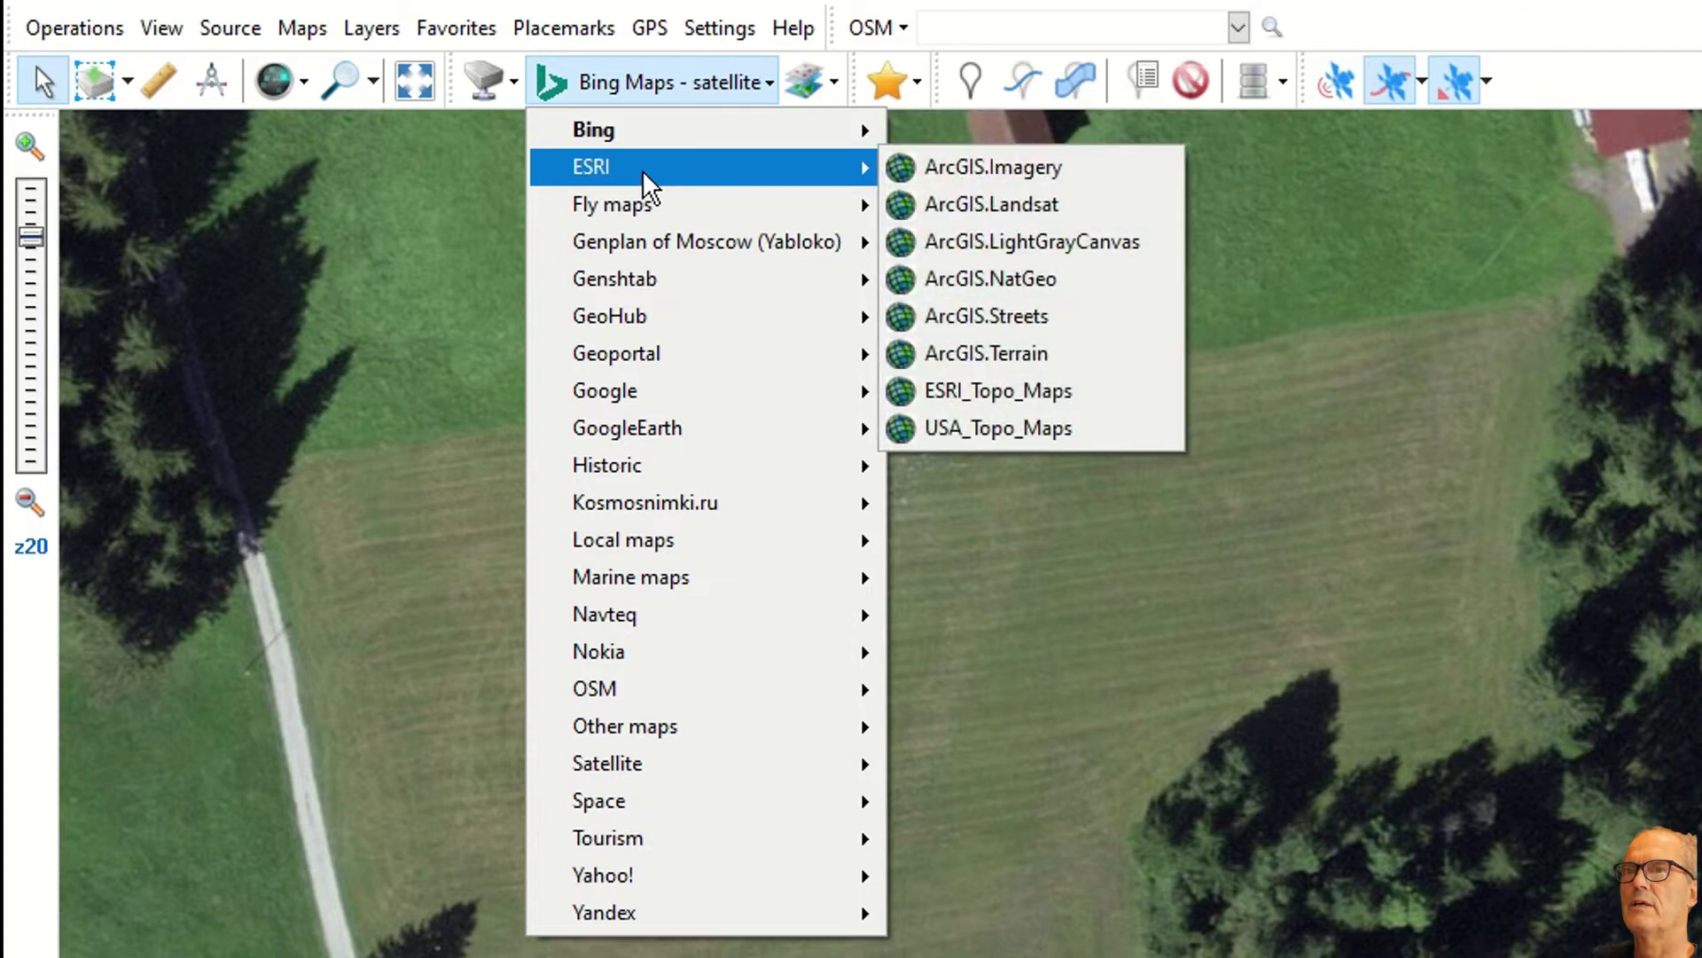
{"action": "mouse_move", "coordinate": [648, 203]}
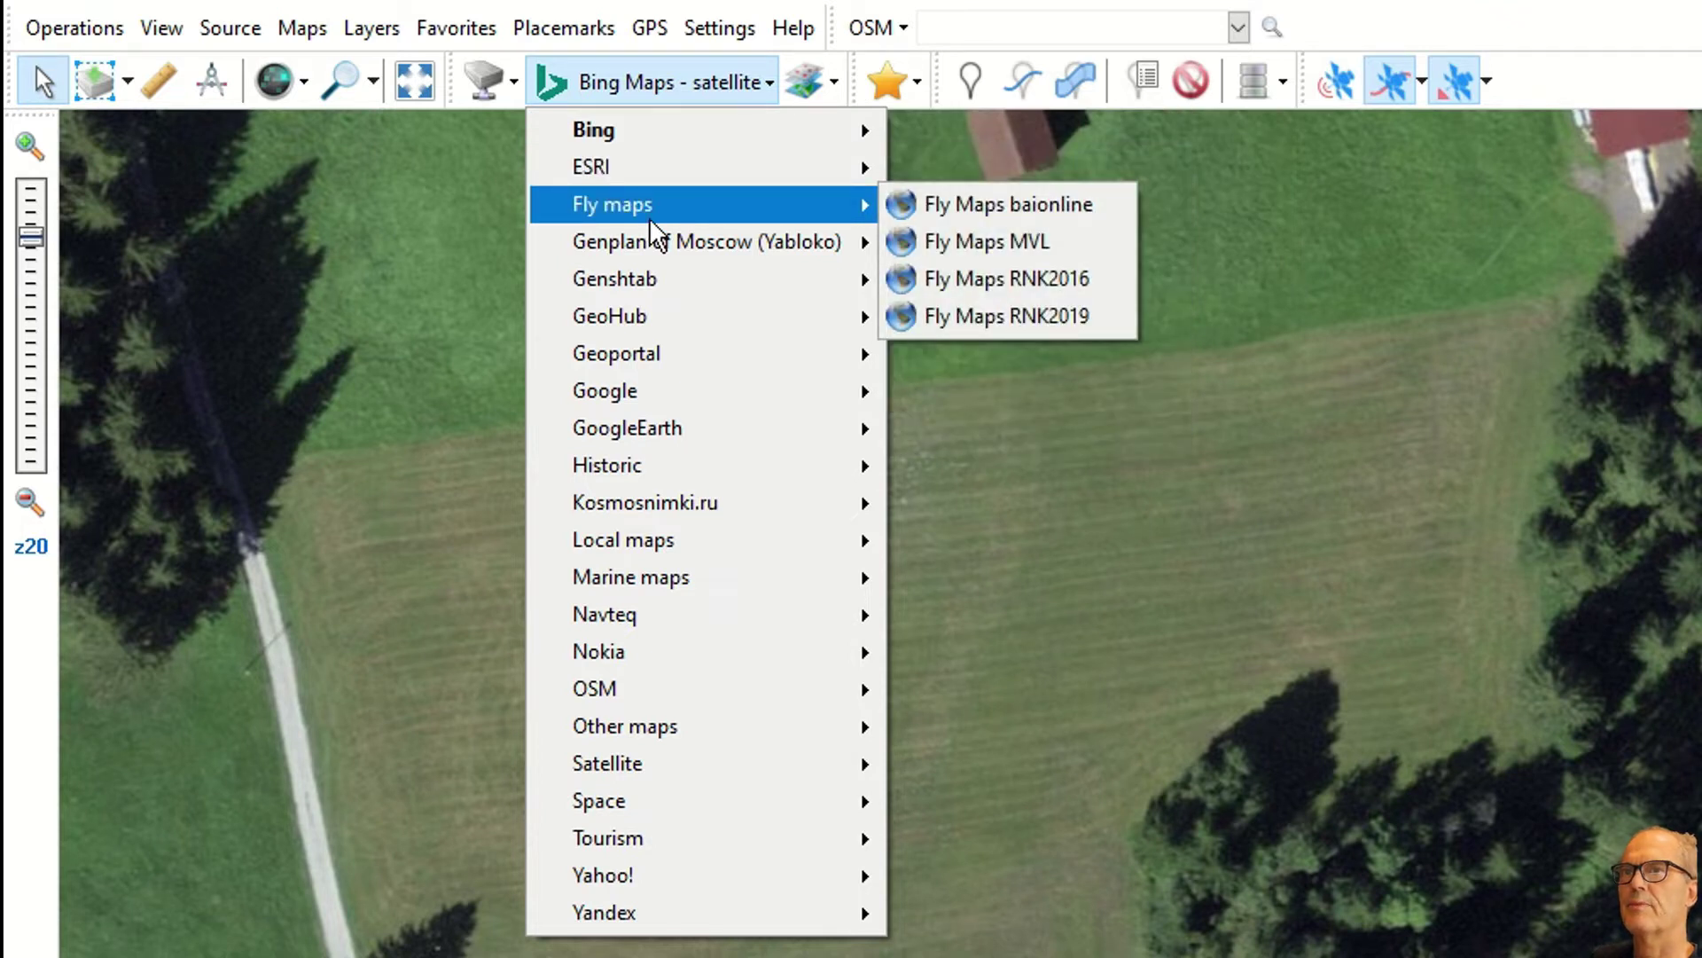
{"action": "mouse_move", "coordinate": [654, 247]}
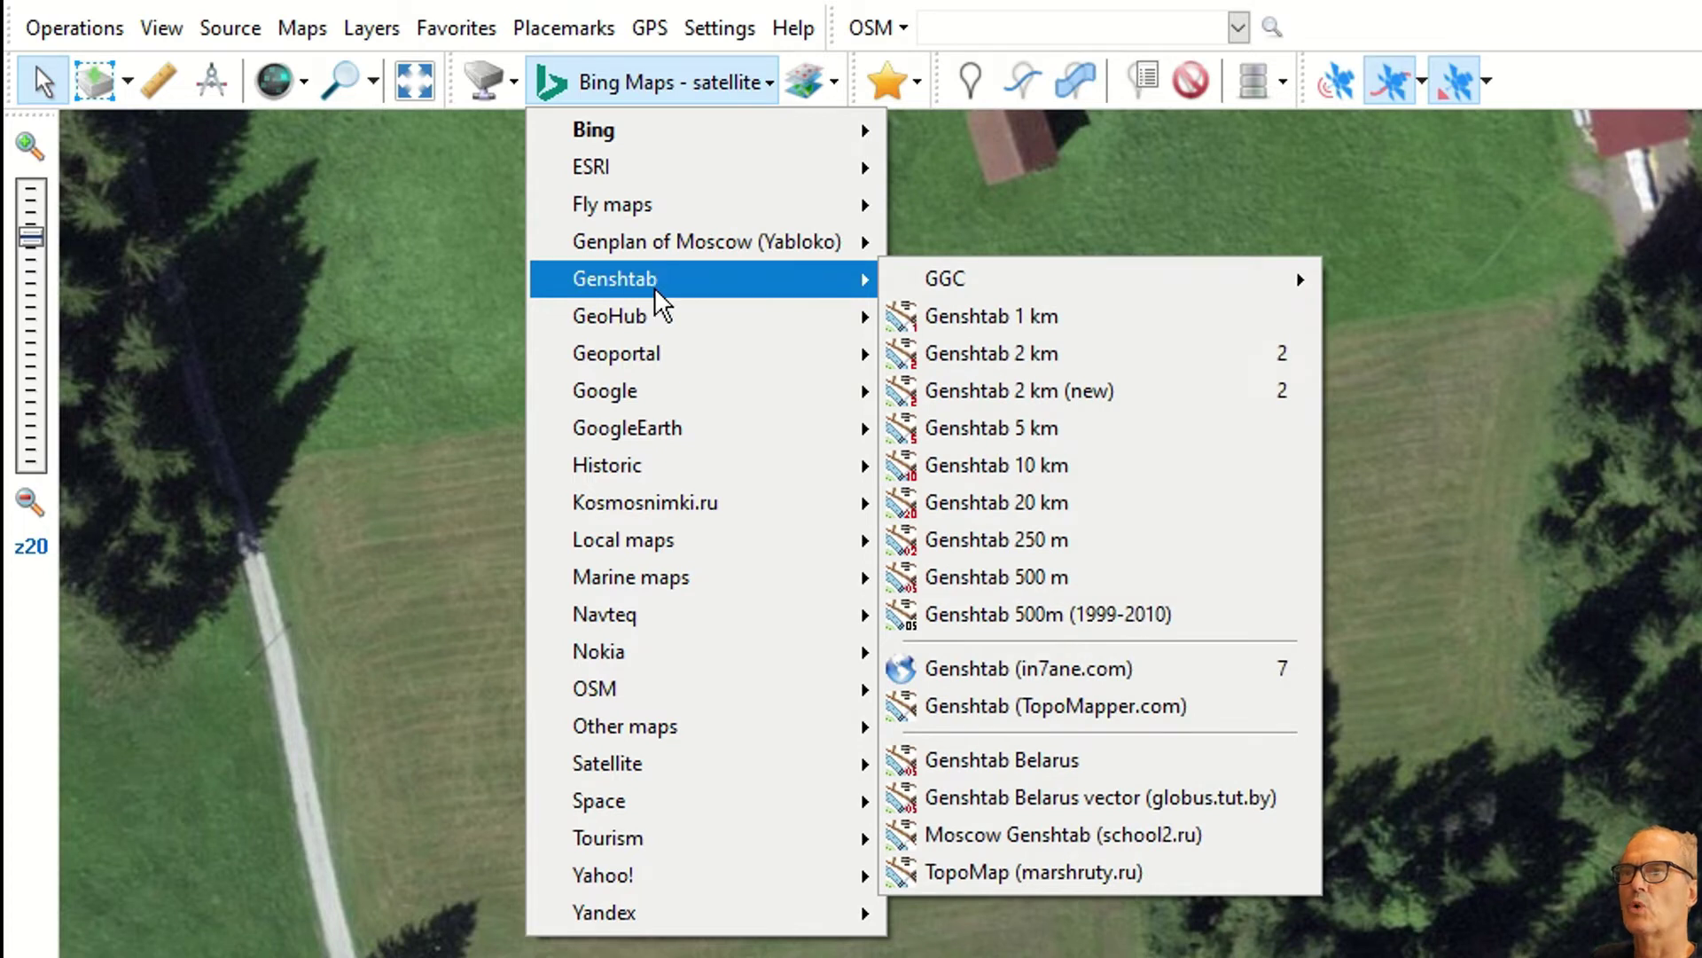
{"action": "mouse_move", "coordinate": [656, 312]}
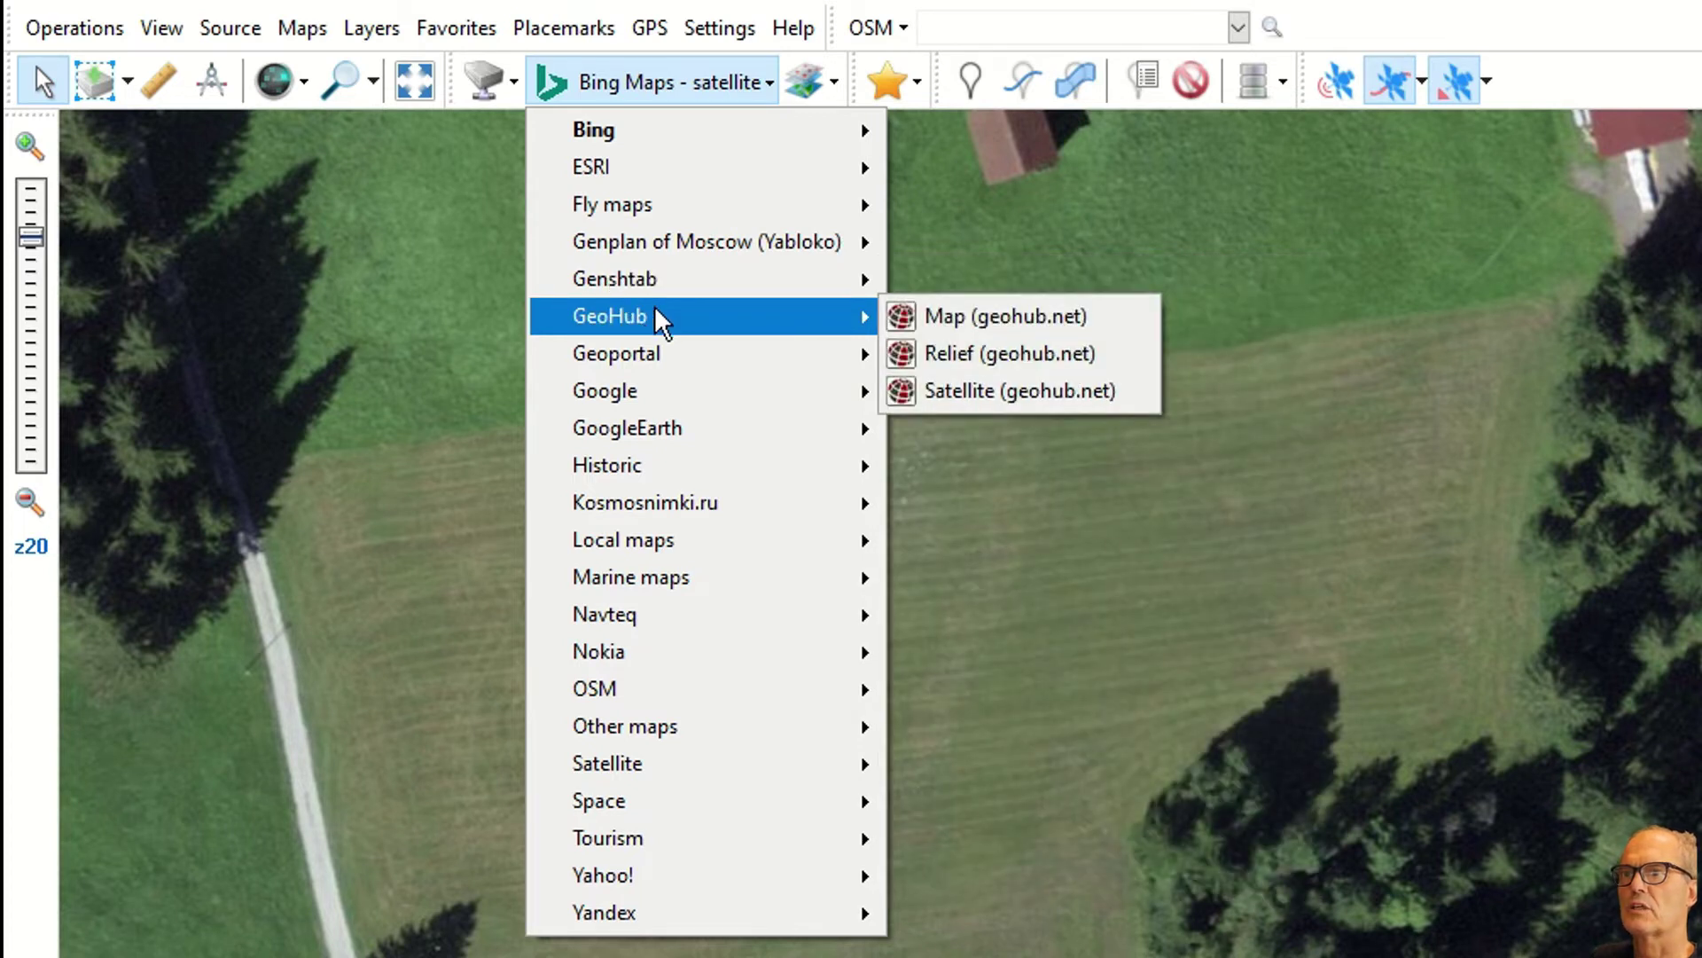
{"action": "mouse_move", "coordinate": [648, 350]}
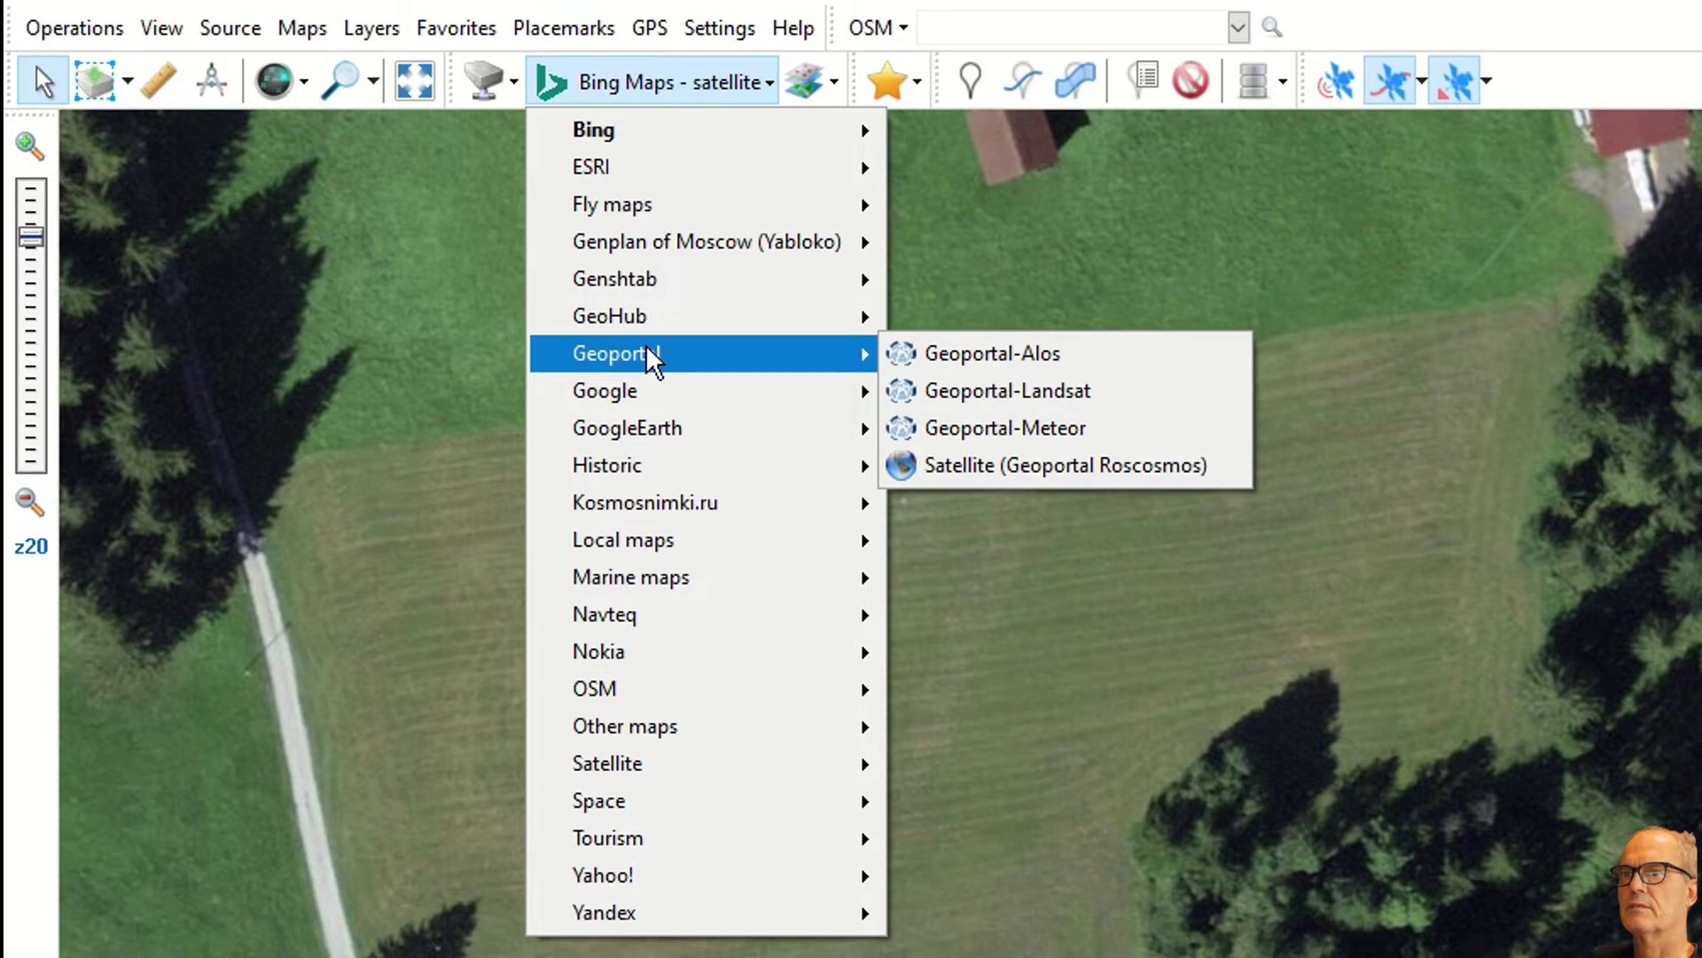
{"action": "mouse_move", "coordinate": [652, 392]}
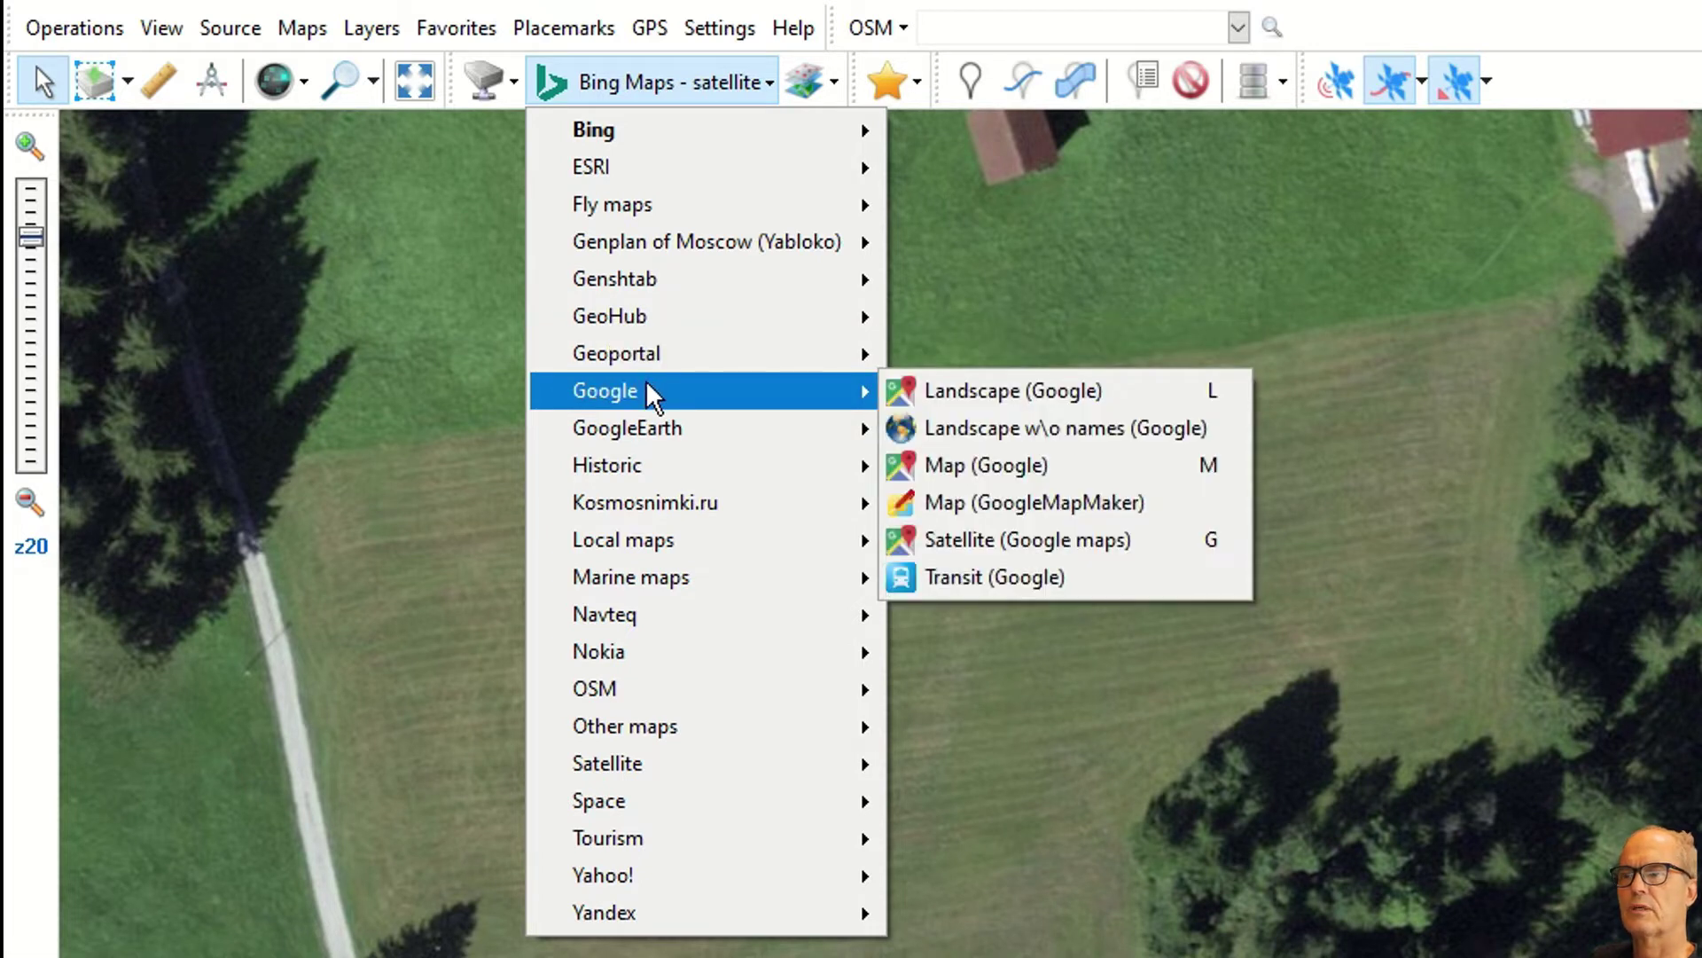
{"action": "mouse_move", "coordinate": [668, 420]}
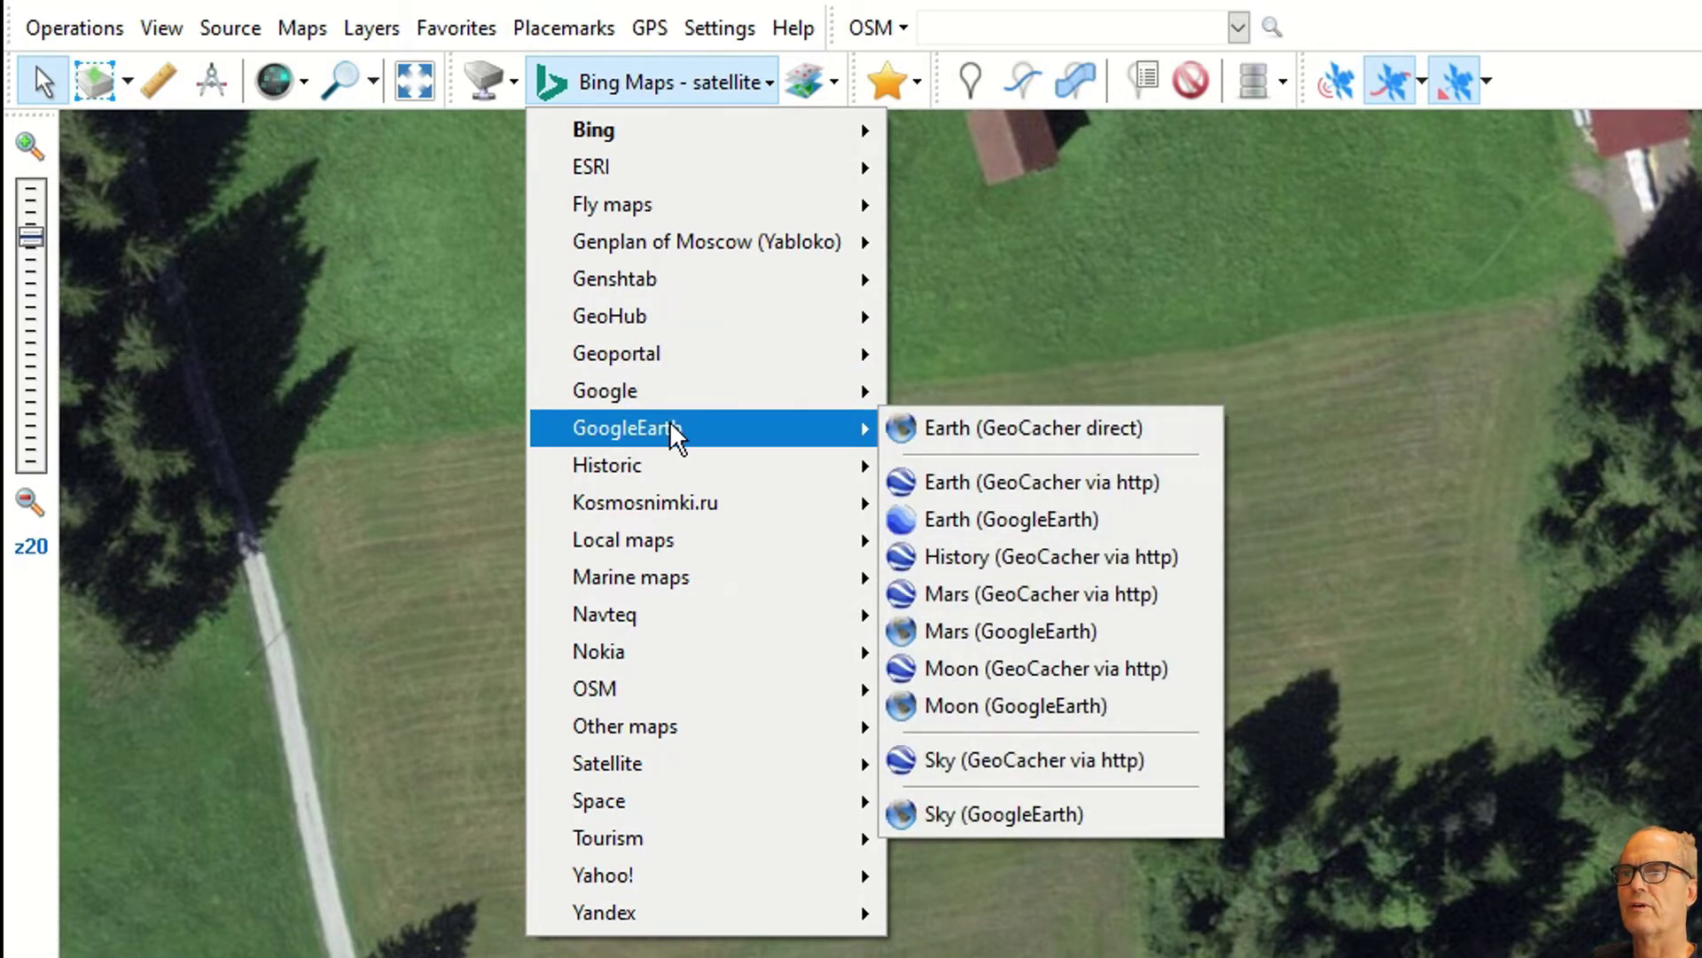
{"action": "mouse_move", "coordinate": [679, 465]}
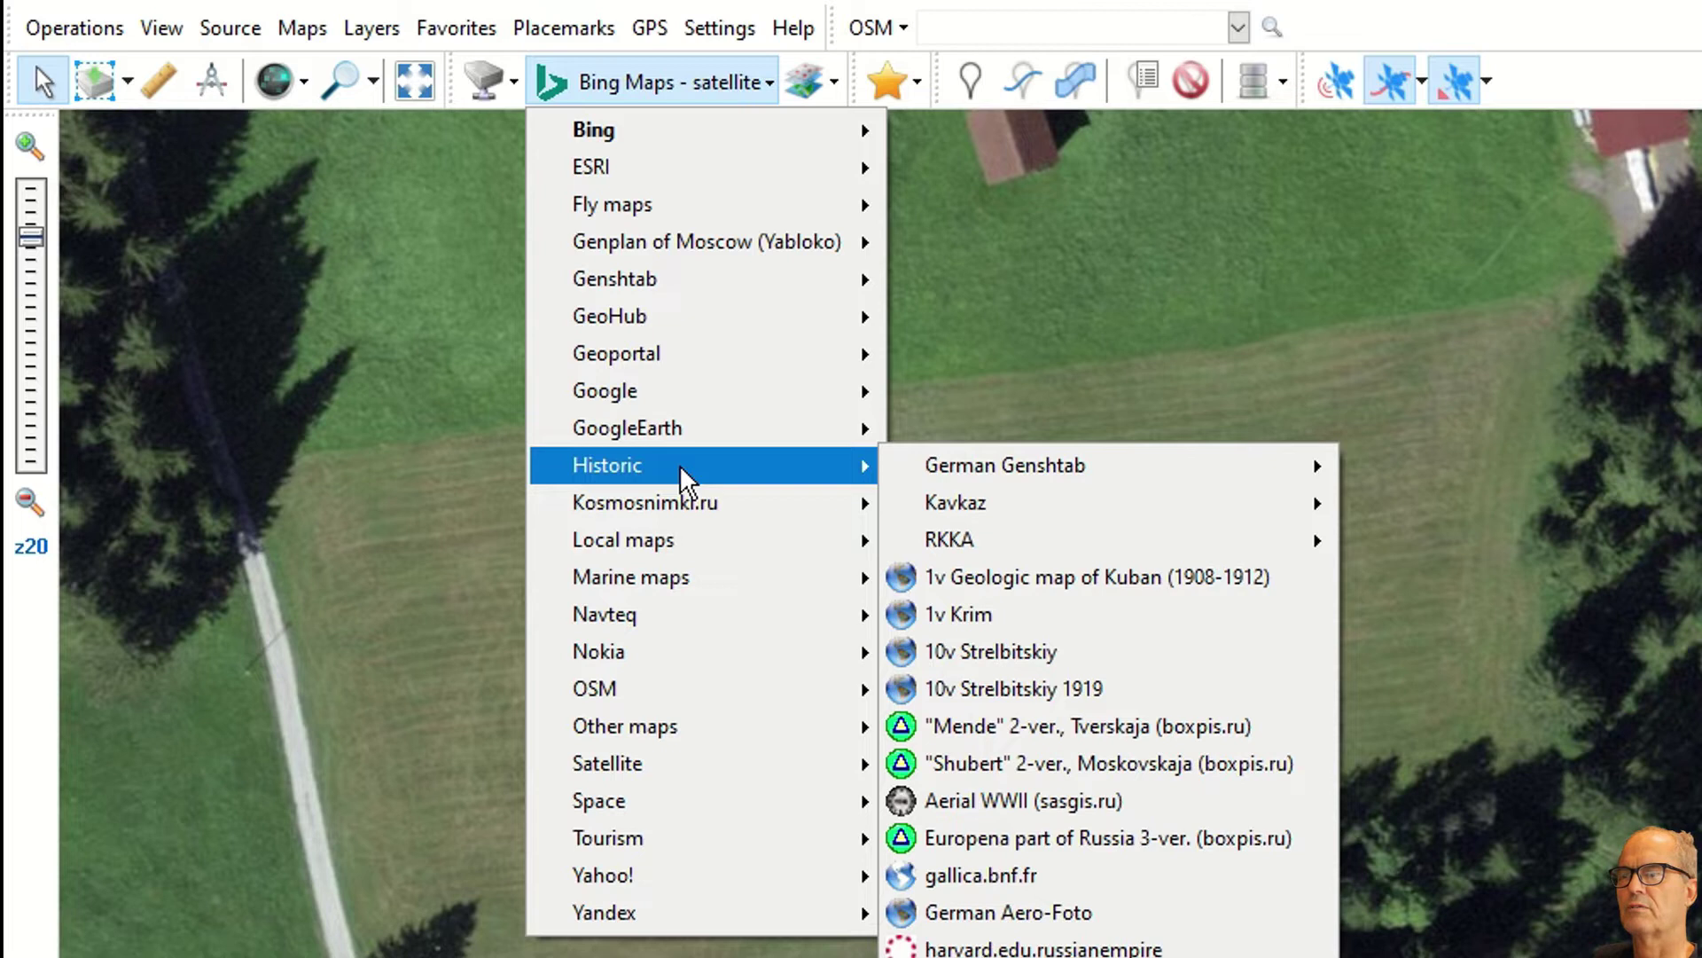
{"action": "mouse_move", "coordinate": [699, 537]}
{"action": "mouse_move", "coordinate": [1023, 624]}
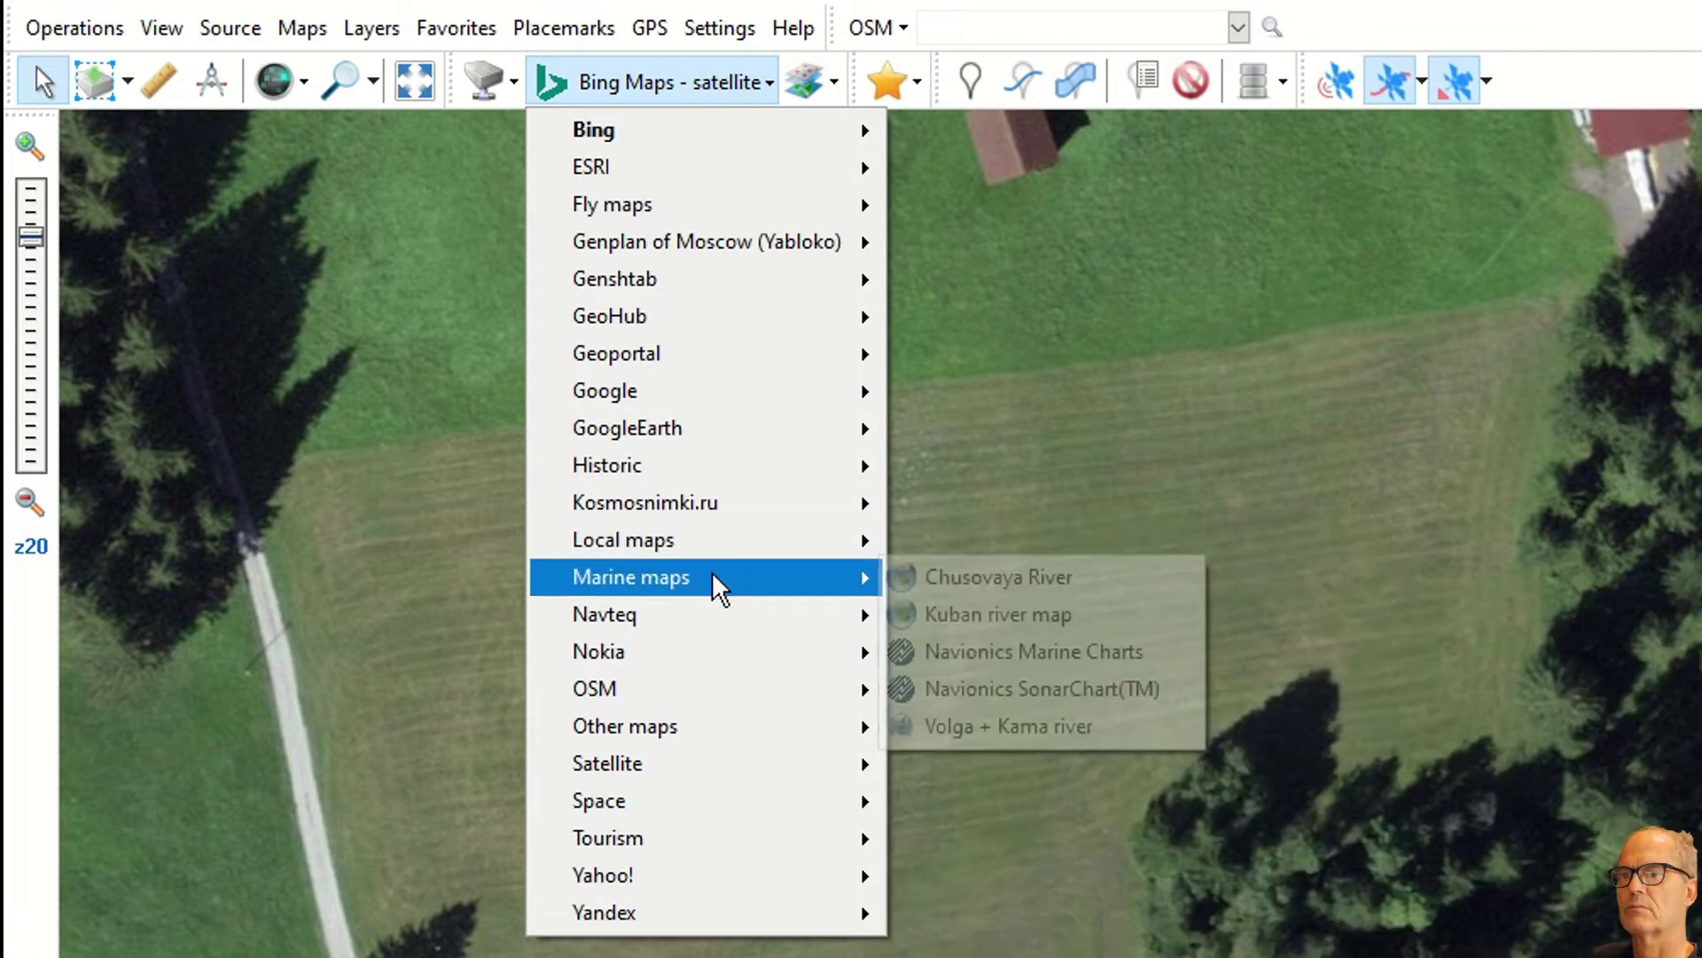
{"action": "mouse_move", "coordinate": [715, 614]}
{"action": "mouse_move", "coordinate": [713, 675]}
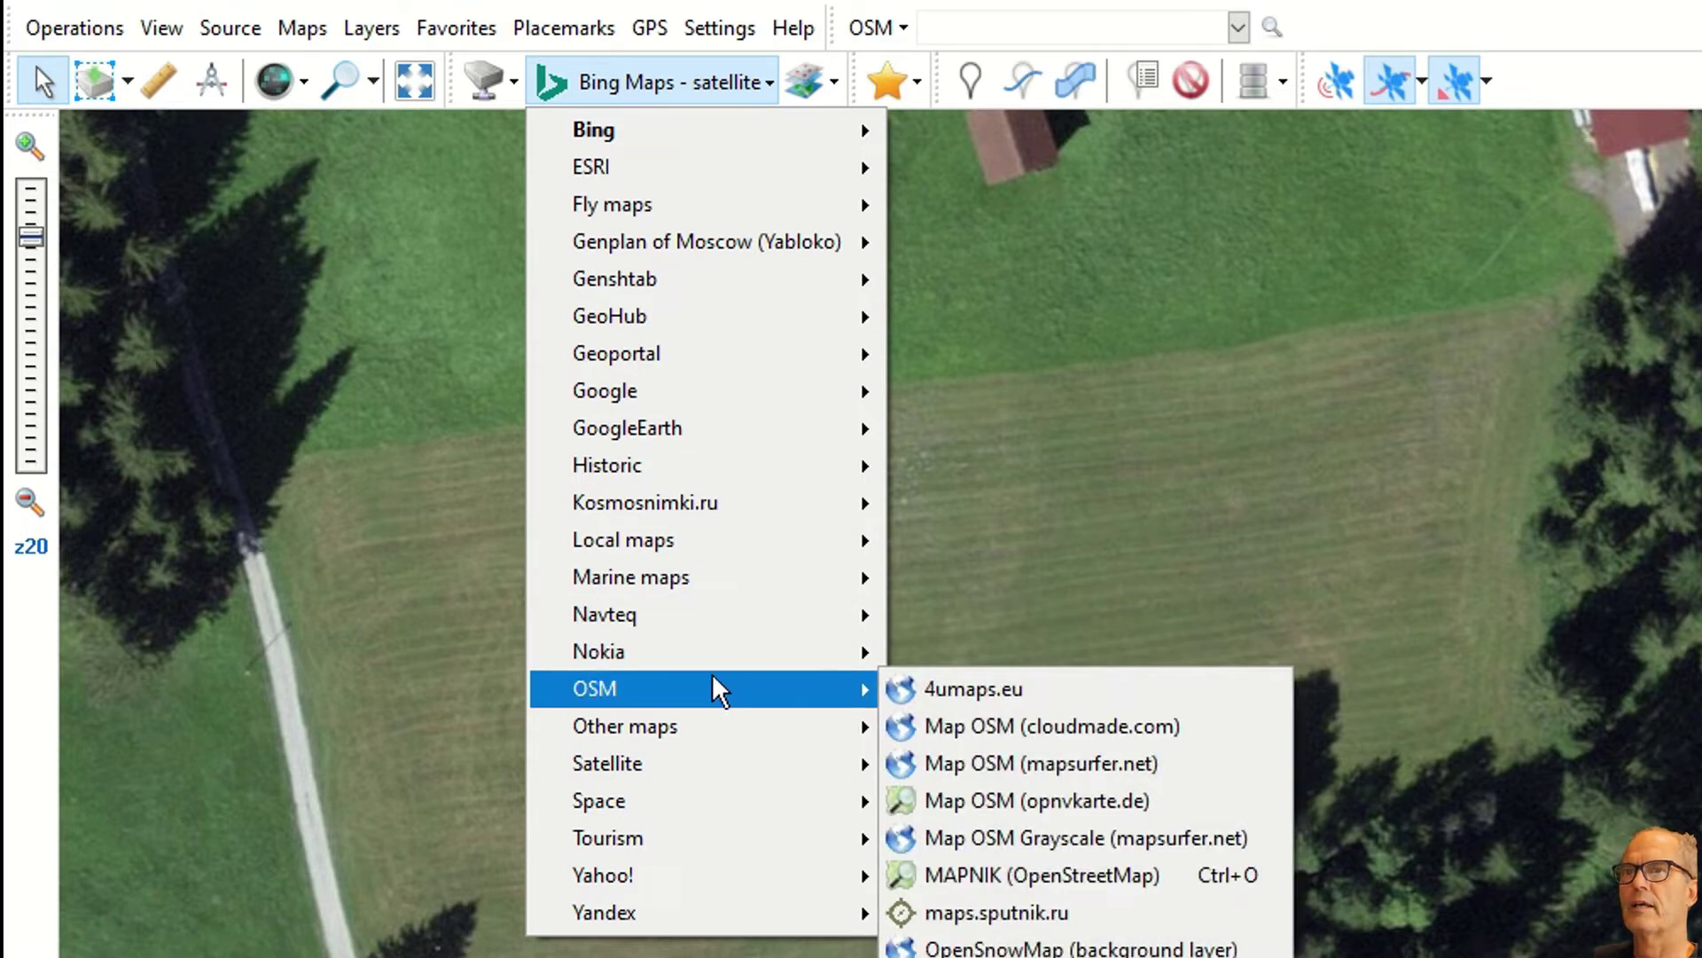
{"action": "mouse_move", "coordinate": [717, 747]}
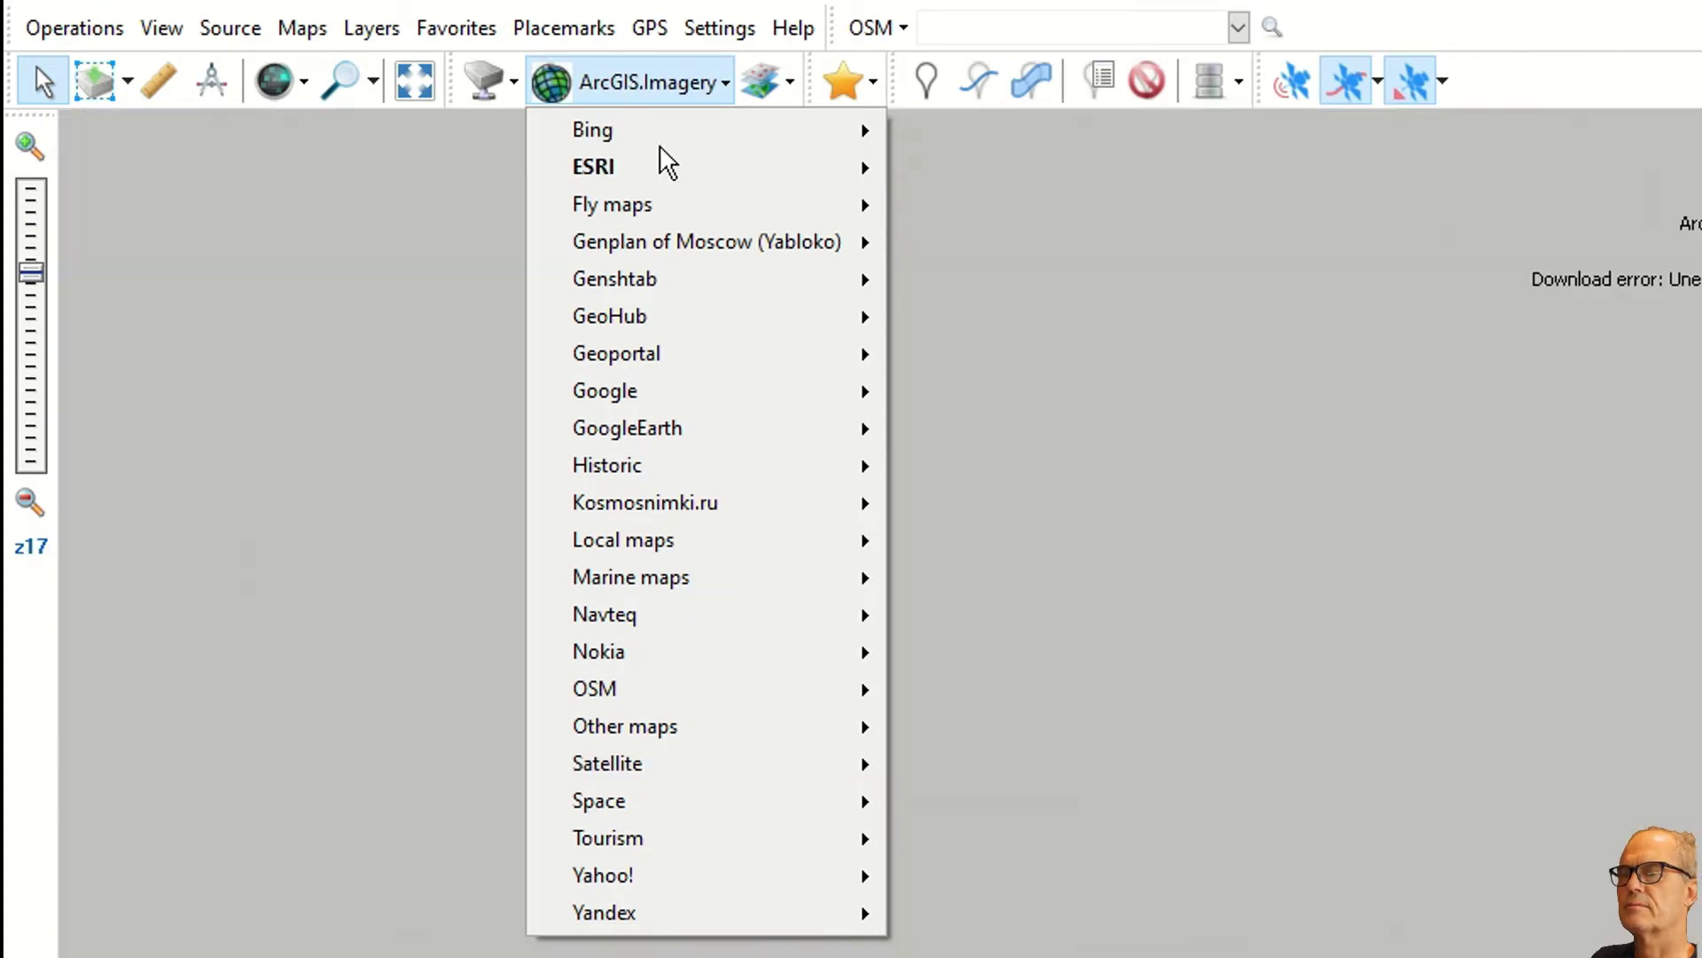
{"action": "mouse_move", "coordinate": [661, 151]}
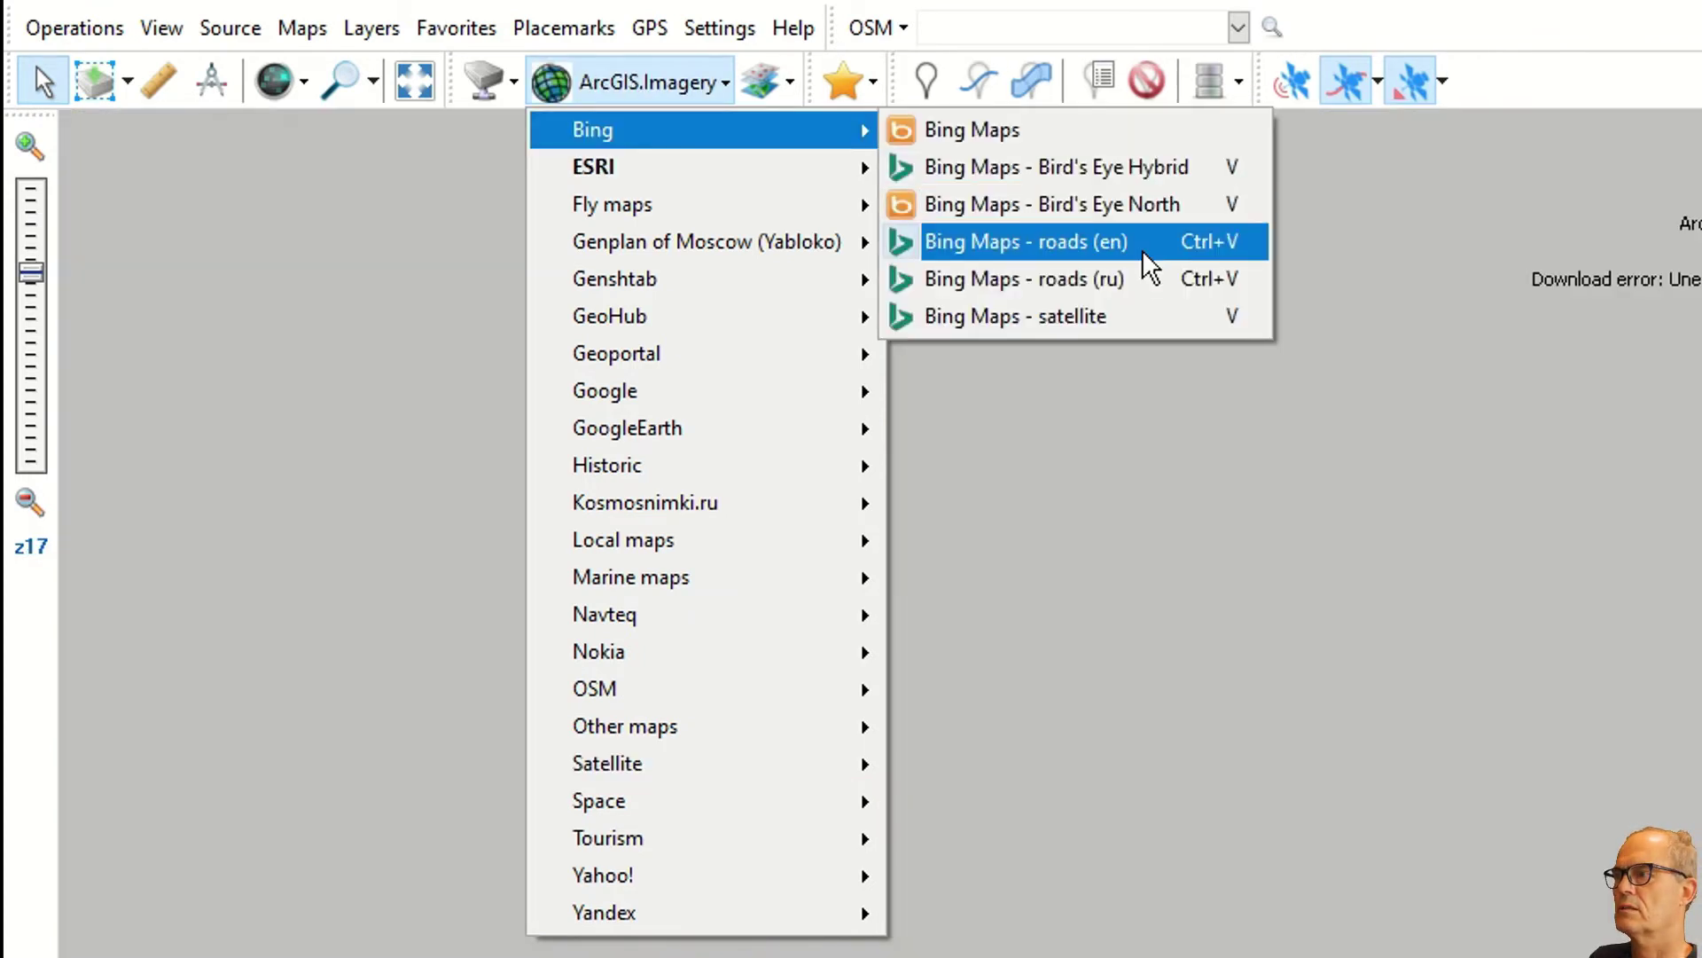
{"action": "left_click", "coordinate": [1126, 311]}
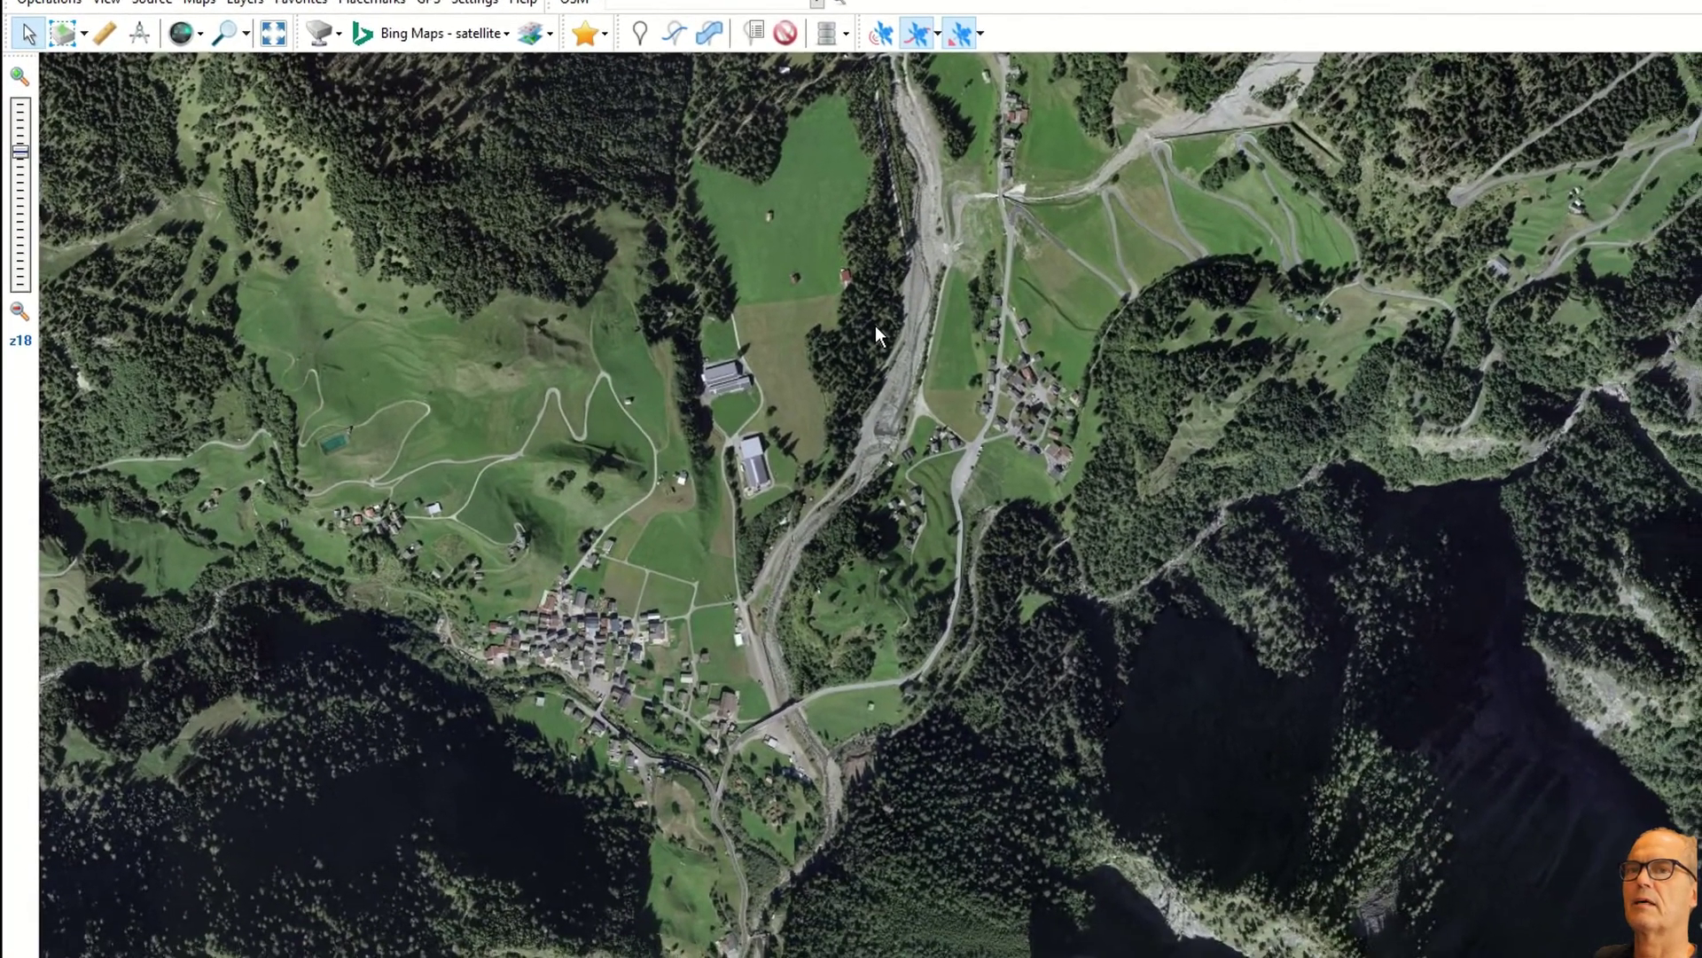
Step: Select the visible area and start downloading its Bing tiles at zoom 24 (32,232 tiles)
{"action": "scroll", "coordinate": [875, 327], "scroll_direction": "up", "scroll_amount": 1}
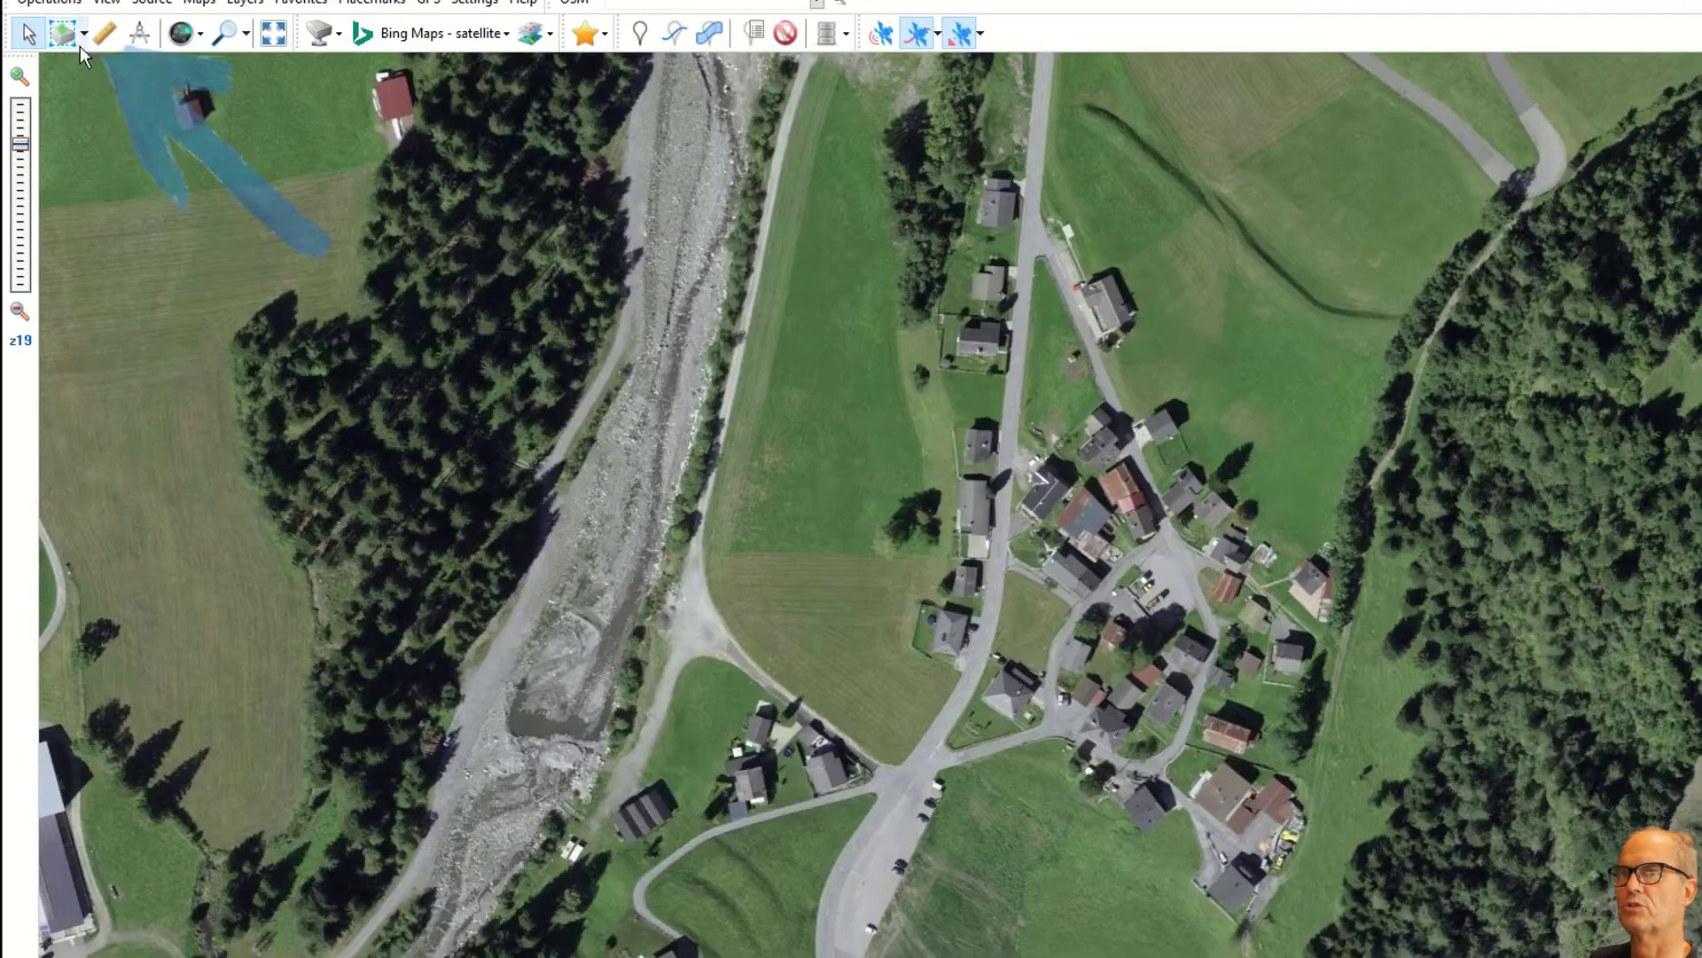
{"action": "left_click", "coordinate": [82, 33]}
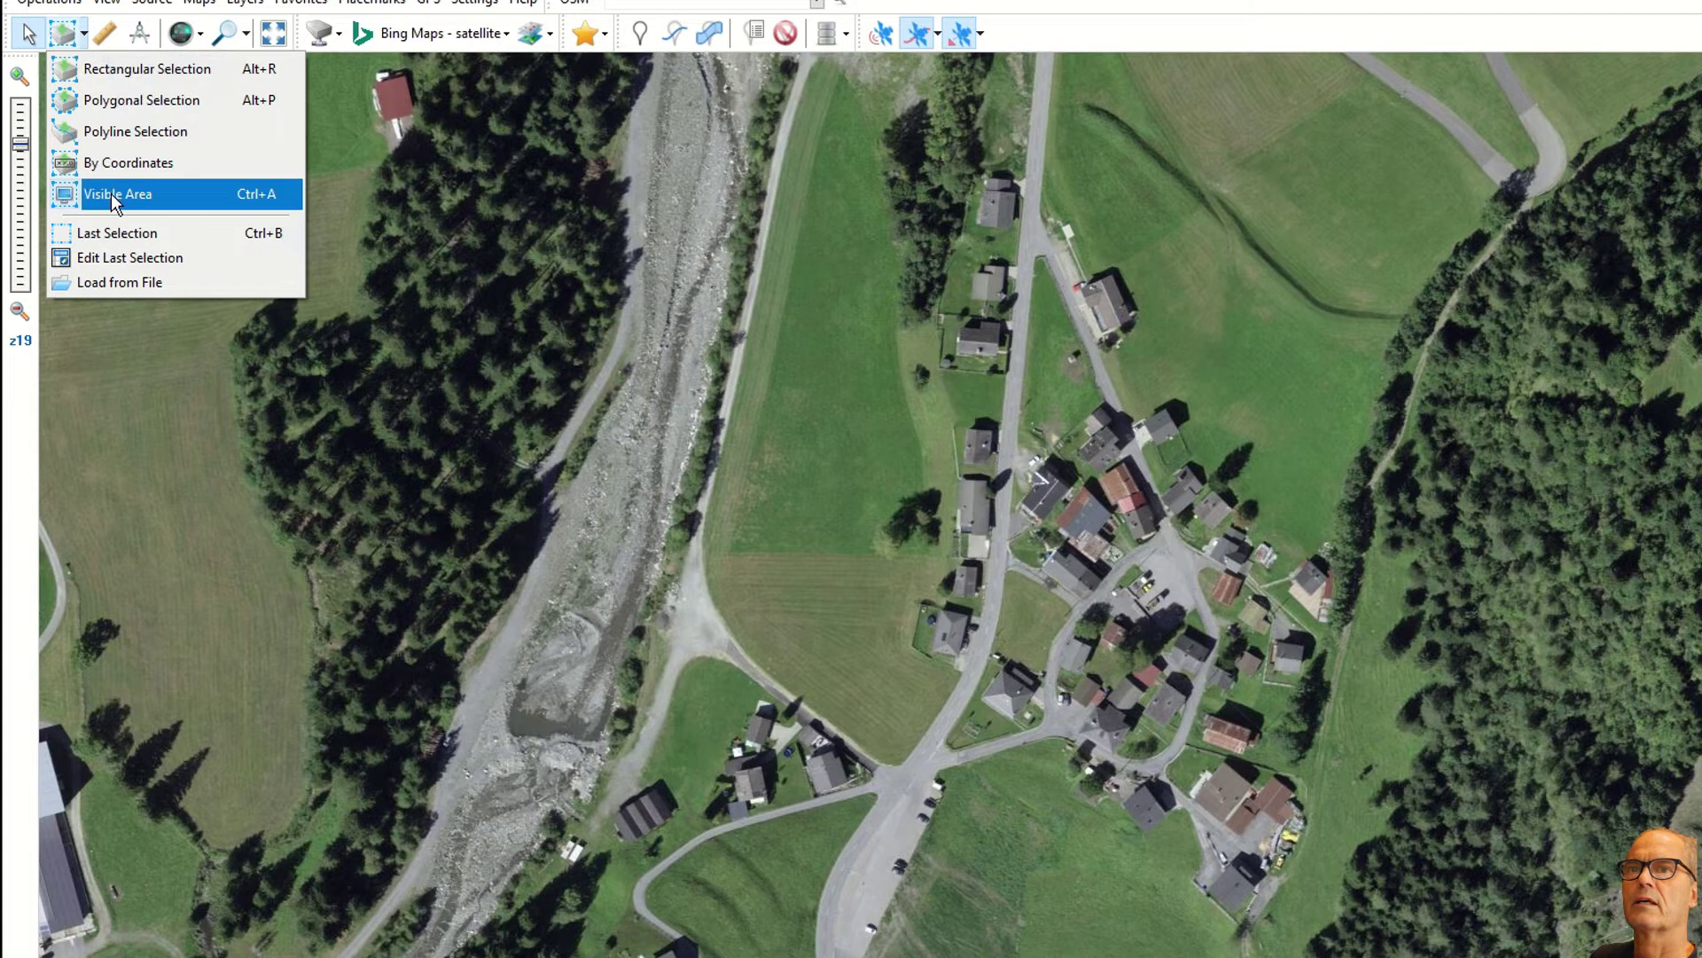
{"action": "left_click", "coordinate": [110, 194]}
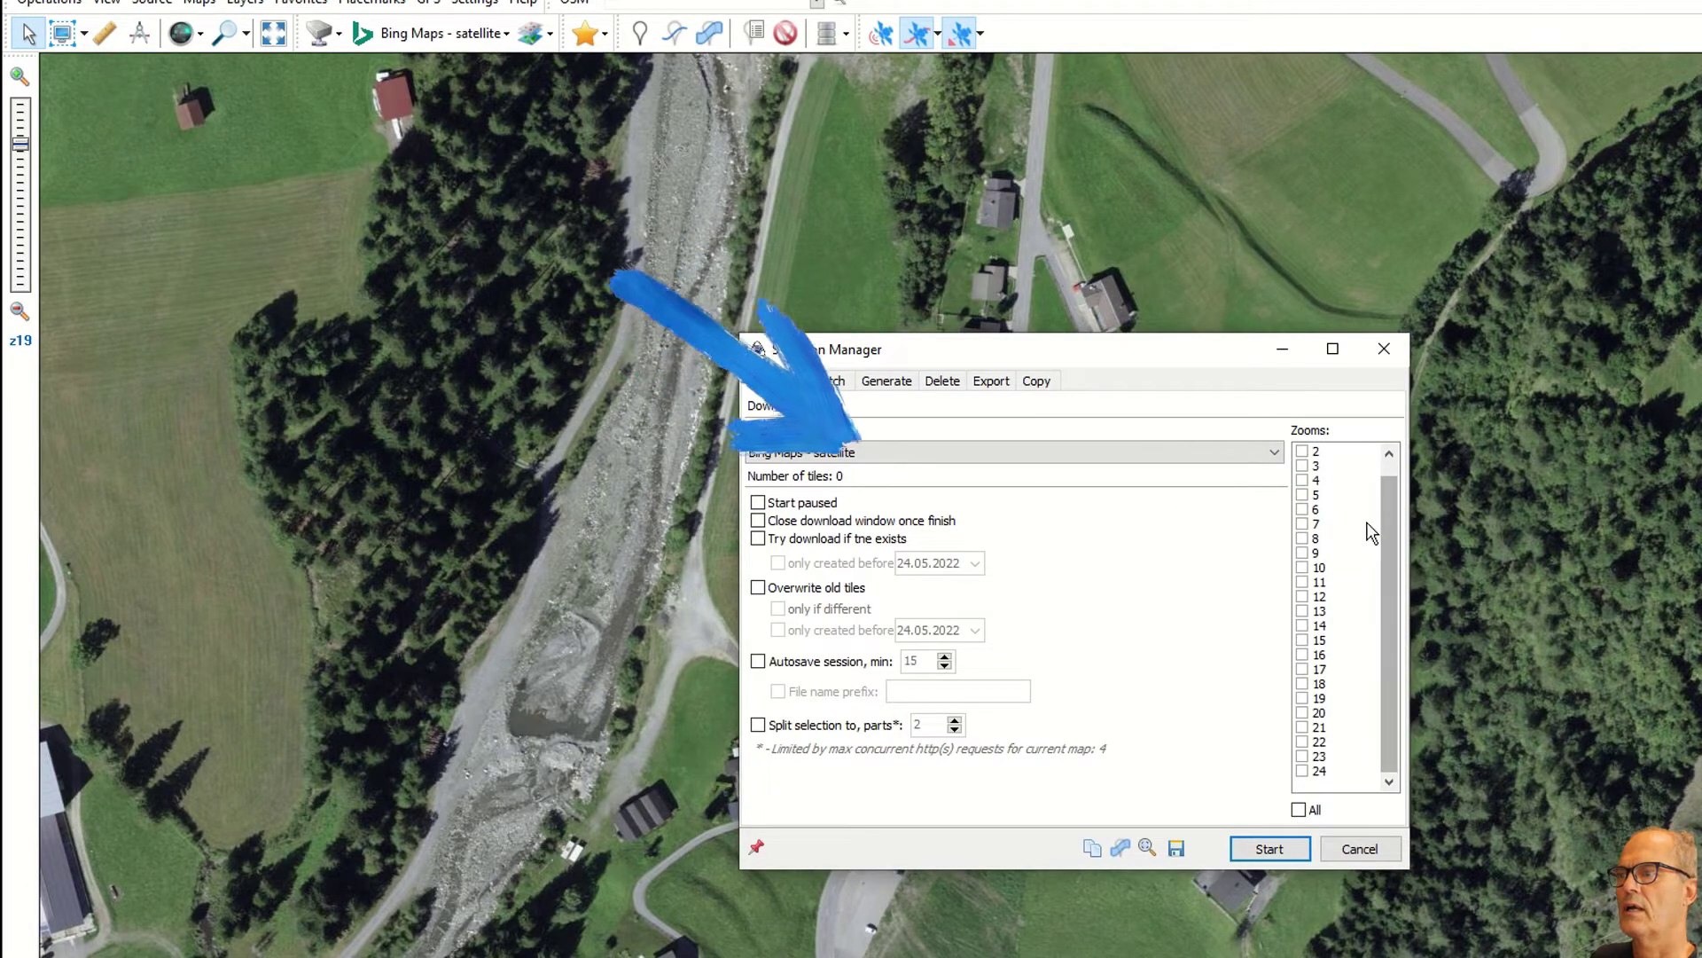
{"action": "left_click", "coordinate": [1303, 772]}
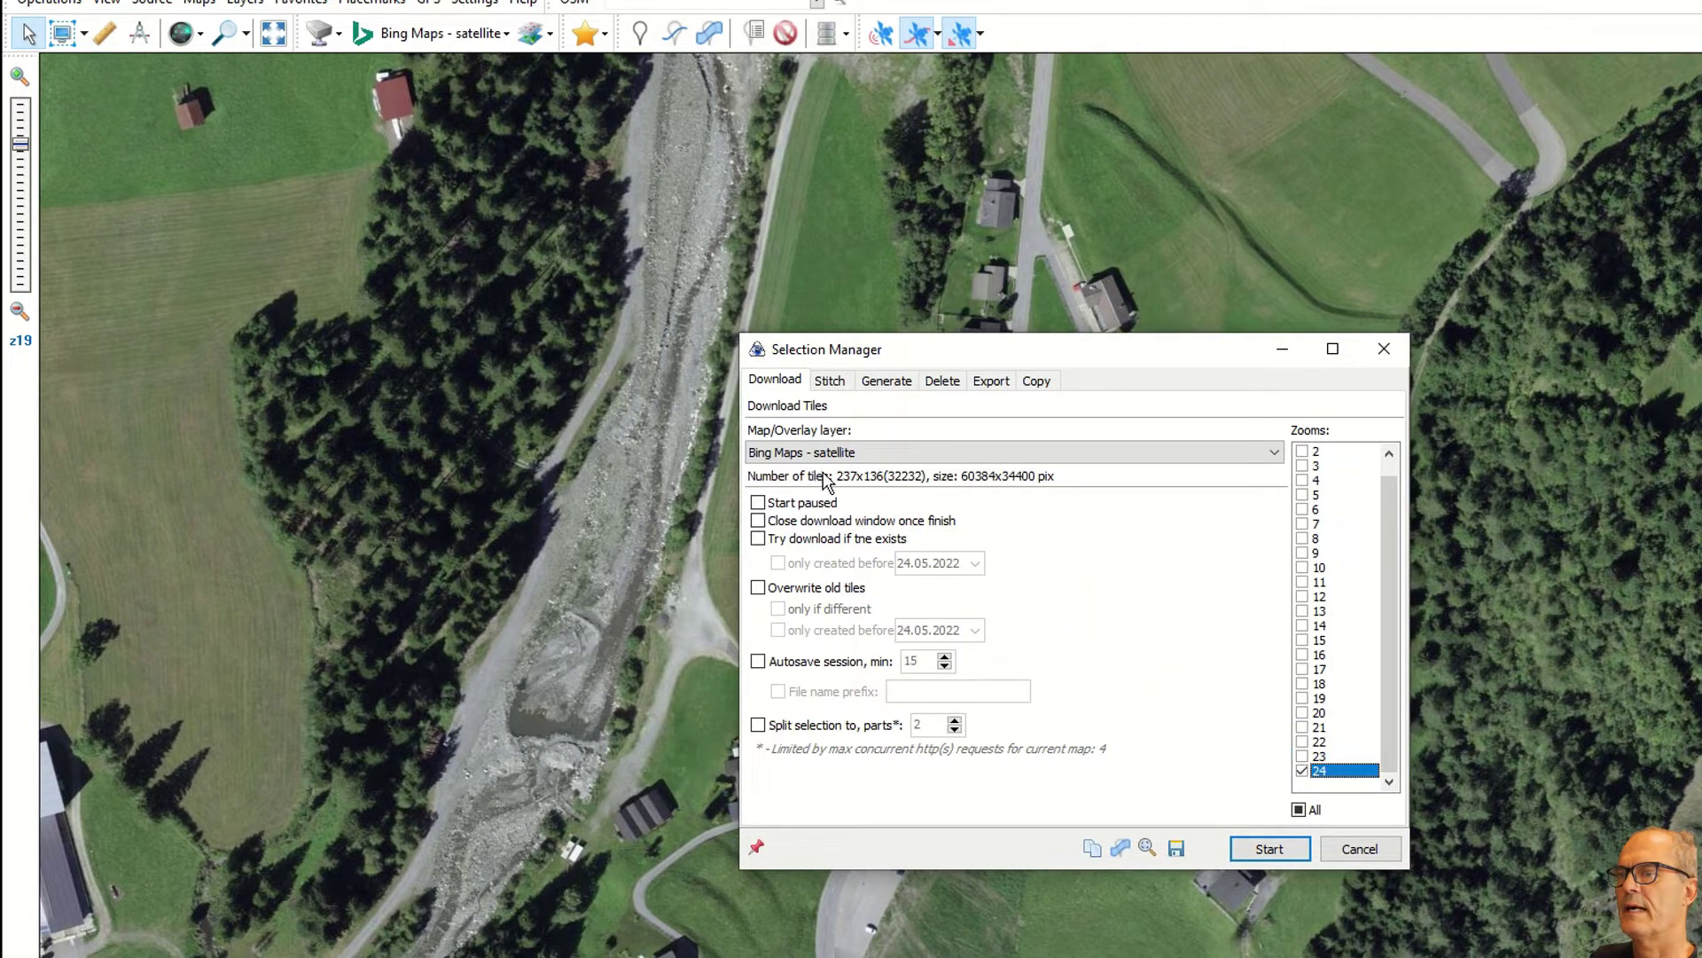
{"action": "left_click", "coordinate": [1270, 848]}
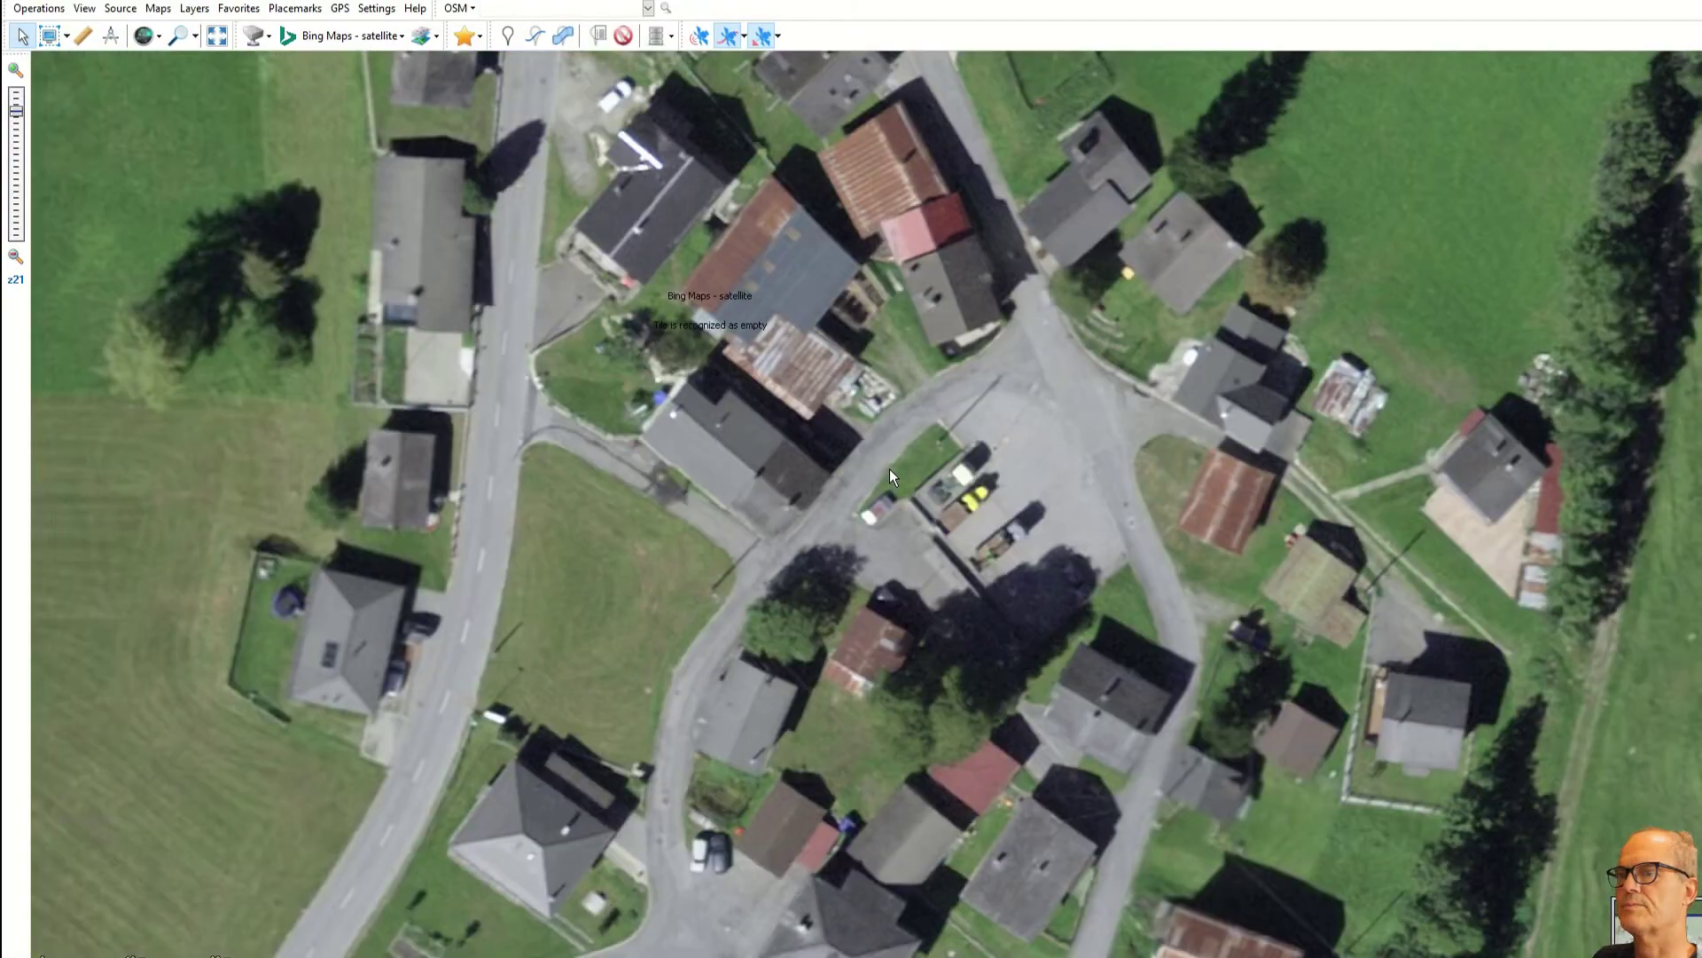
Step: Download the village centre's visible area at zoom 24, 2,065 tiles
{"action": "left_click", "coordinate": [62, 39]}
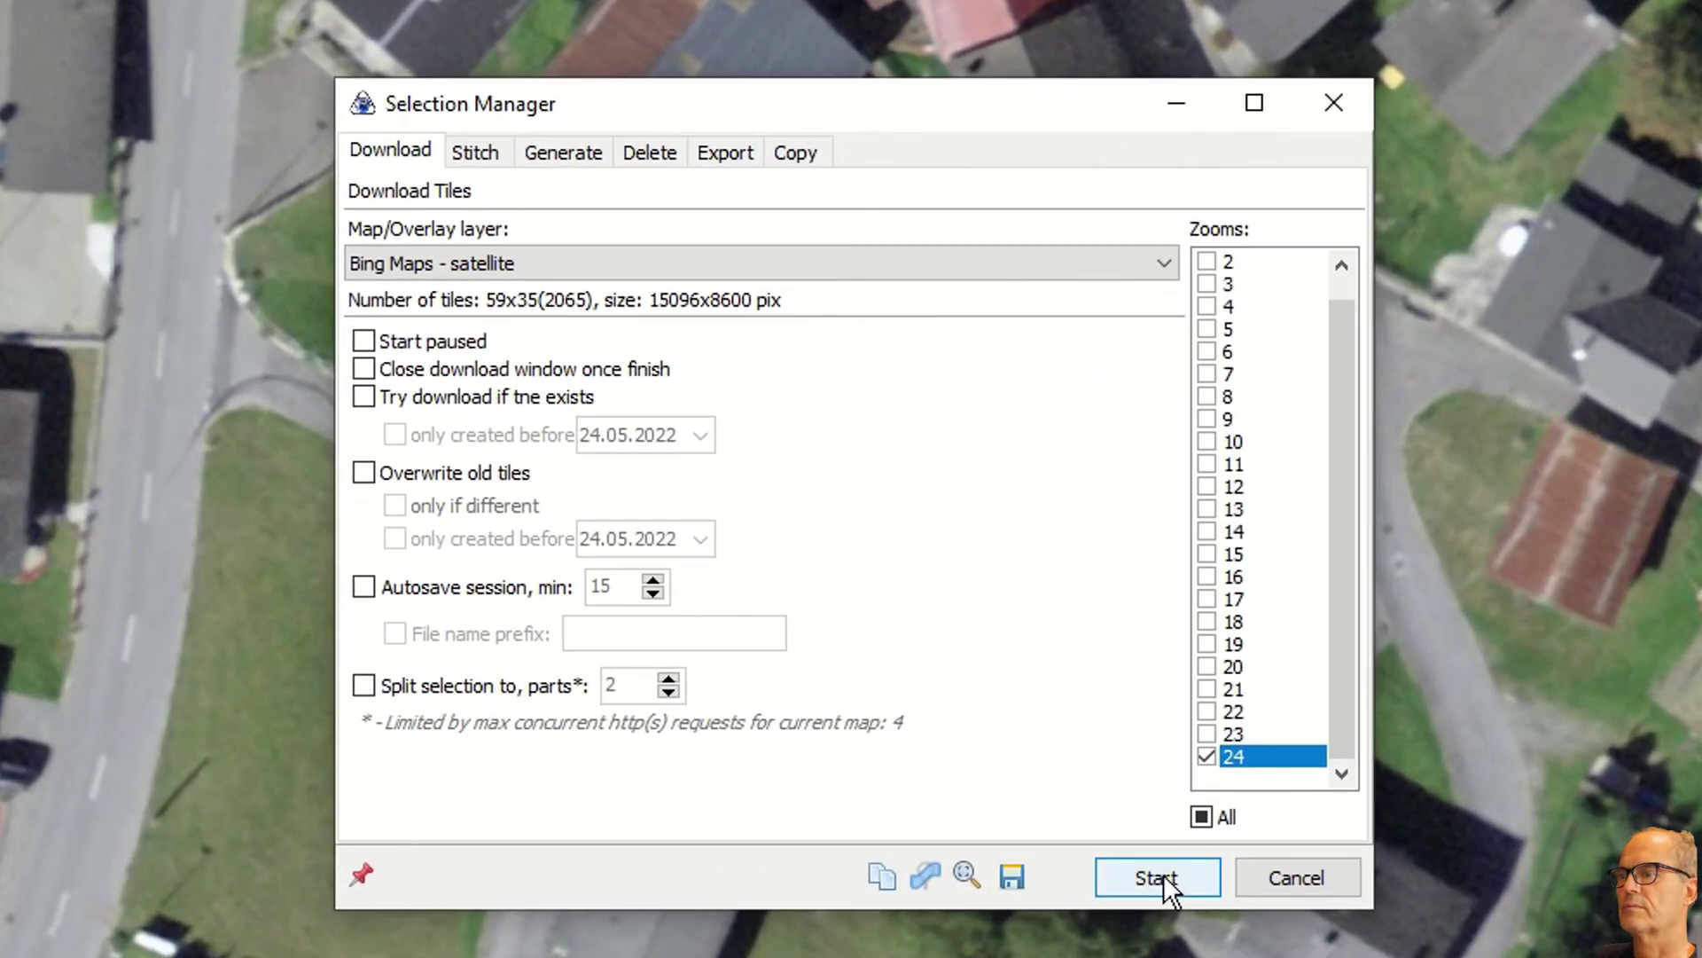
{"action": "left_click", "coordinate": [1163, 874]}
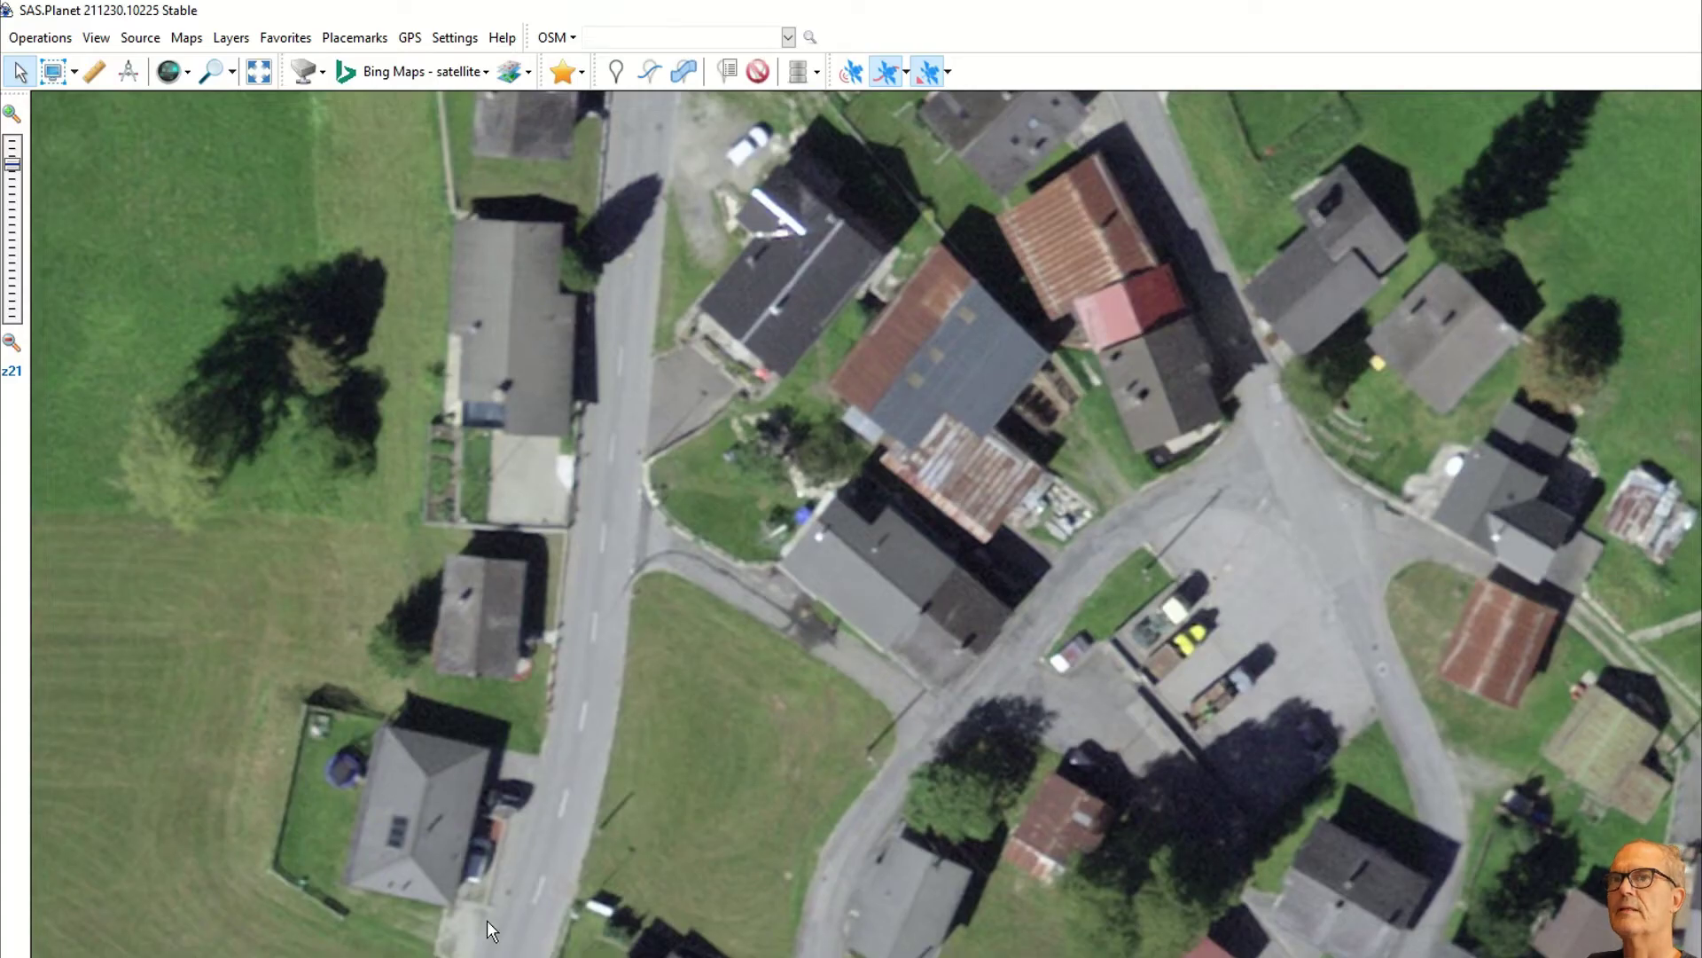
Step: Select the visible area for stitching and set the output format to GeoTIFF
{"action": "left_click", "coordinate": [72, 72]}
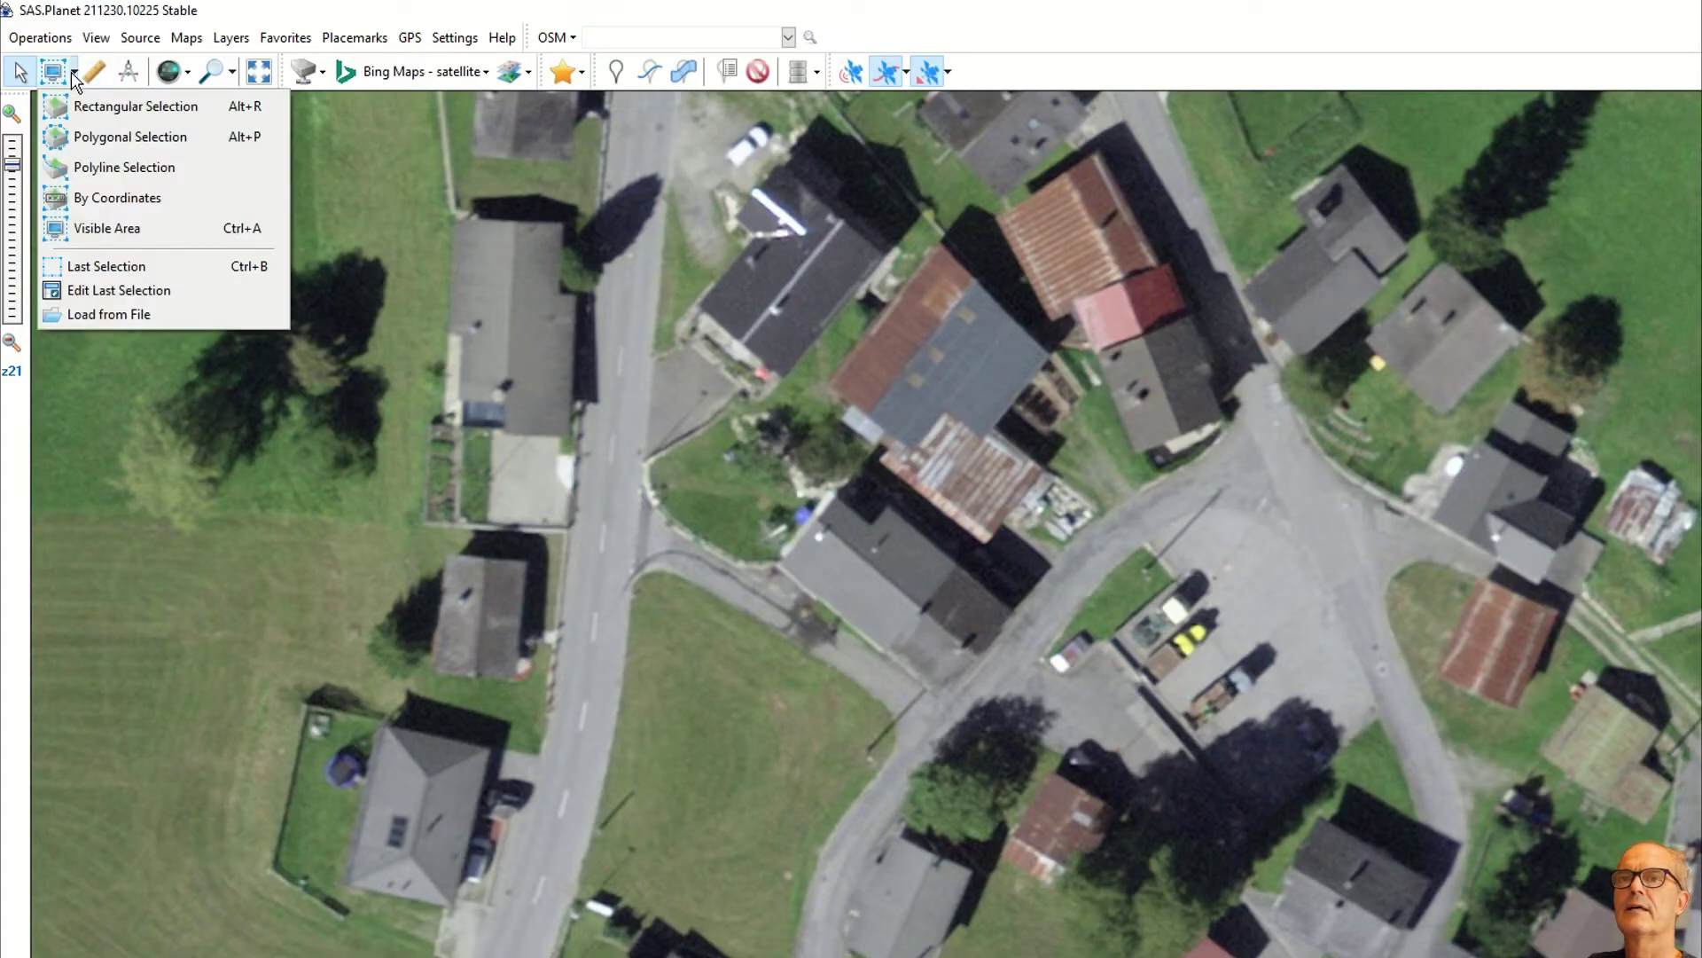
{"action": "left_click", "coordinate": [101, 227]}
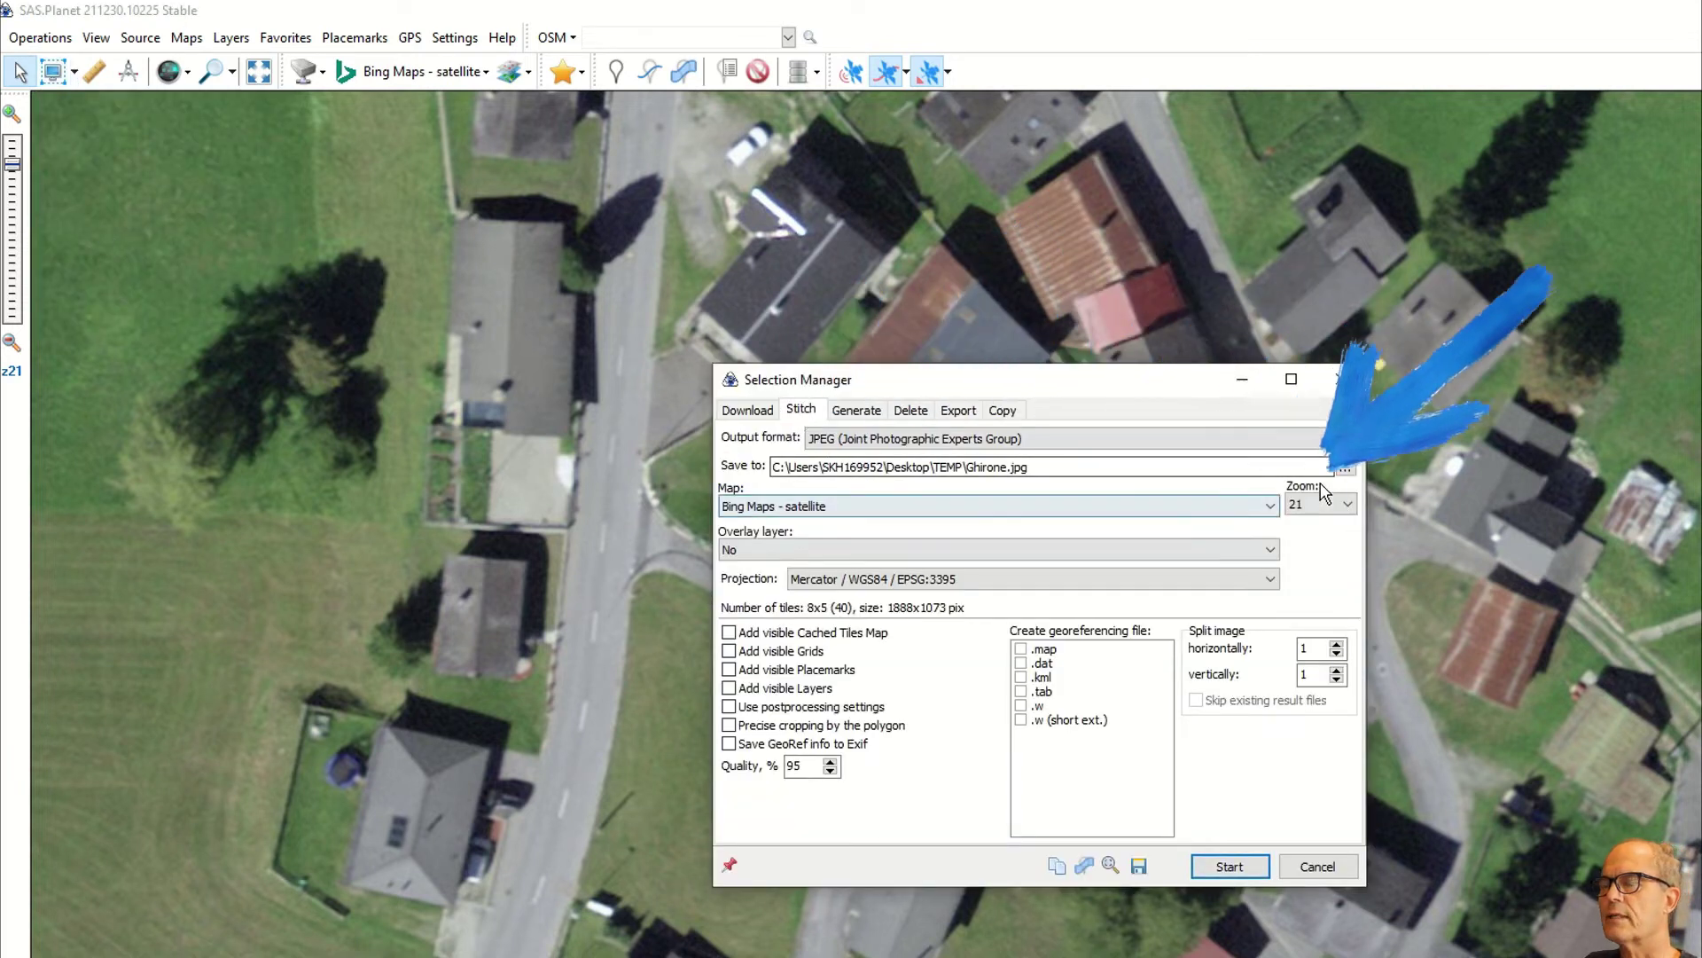
{"action": "left_click", "coordinate": [1344, 438]}
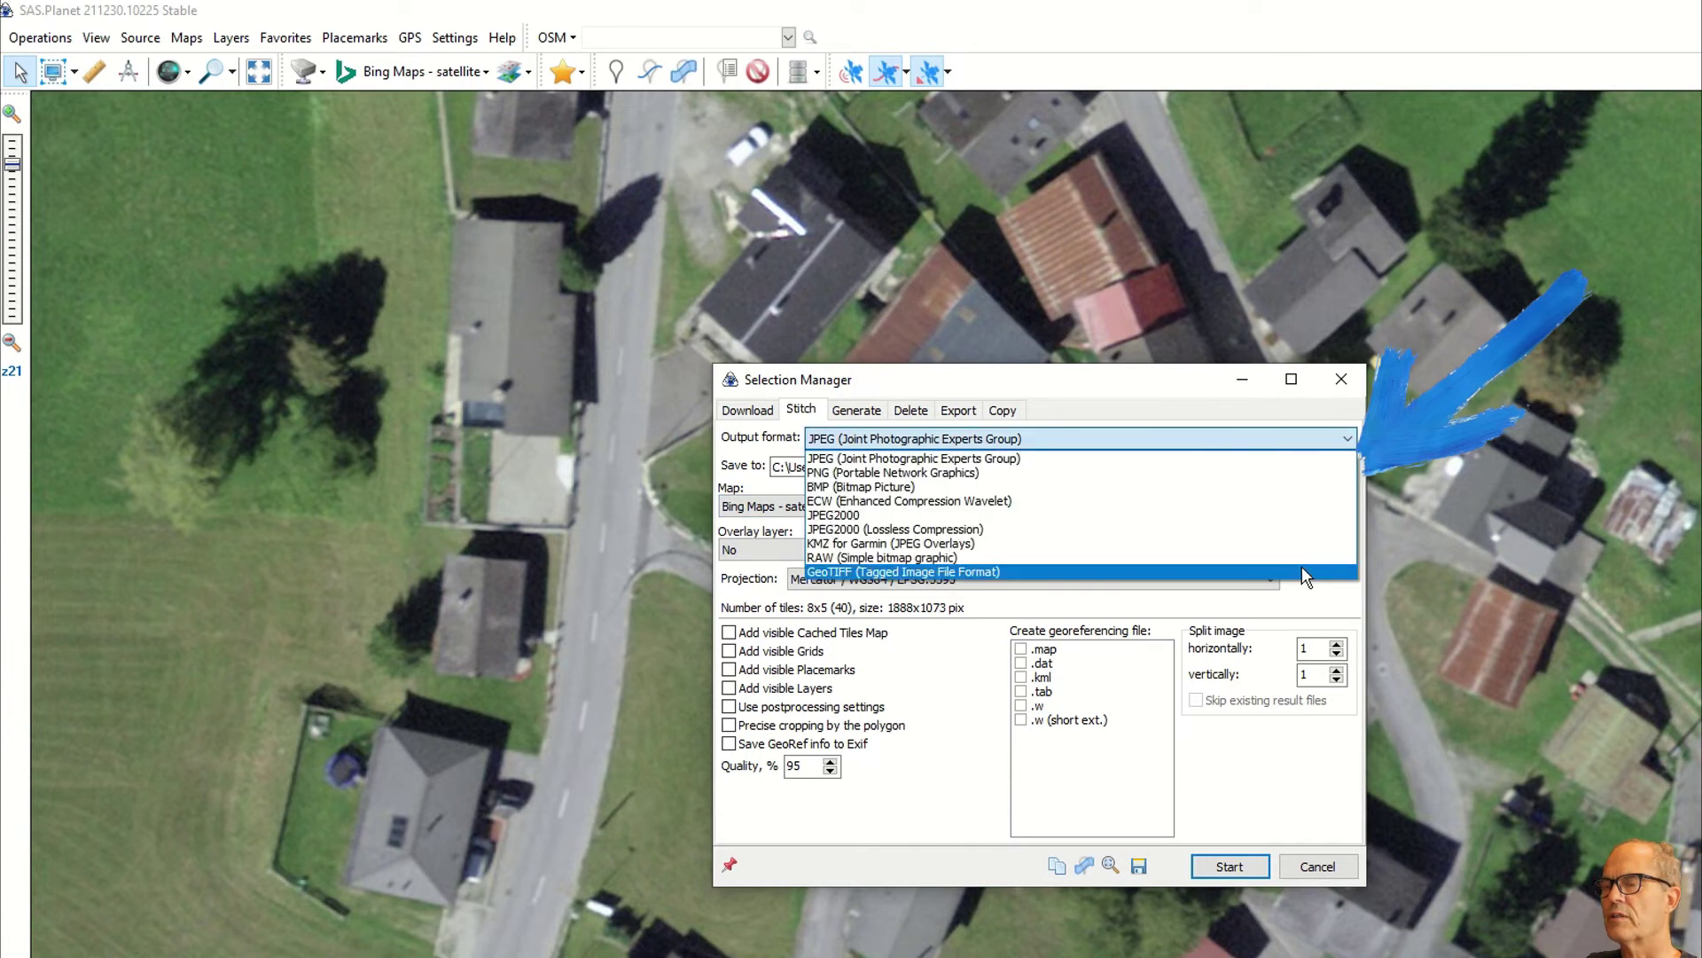
{"action": "left_click", "coordinate": [1302, 569]}
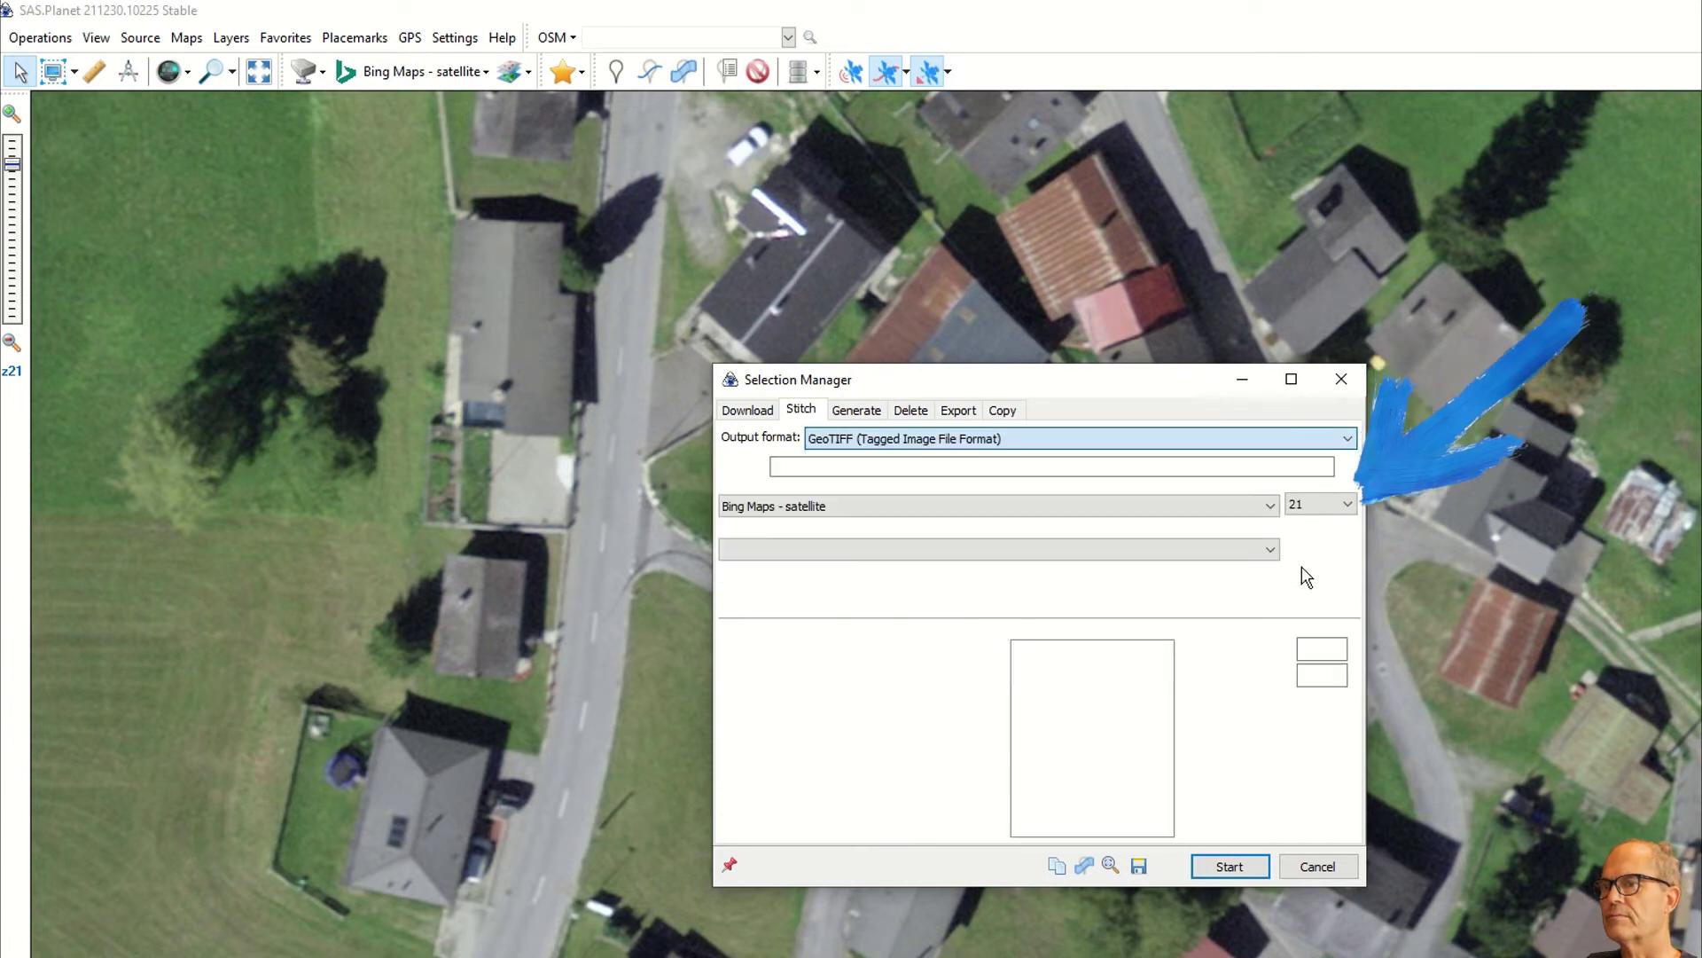
Step: Set stitch zoom 24, Mercator/WGS84 EPSG:3395 projection, a .w world file, and choose the save location
{"action": "left_click", "coordinate": [1316, 505]}
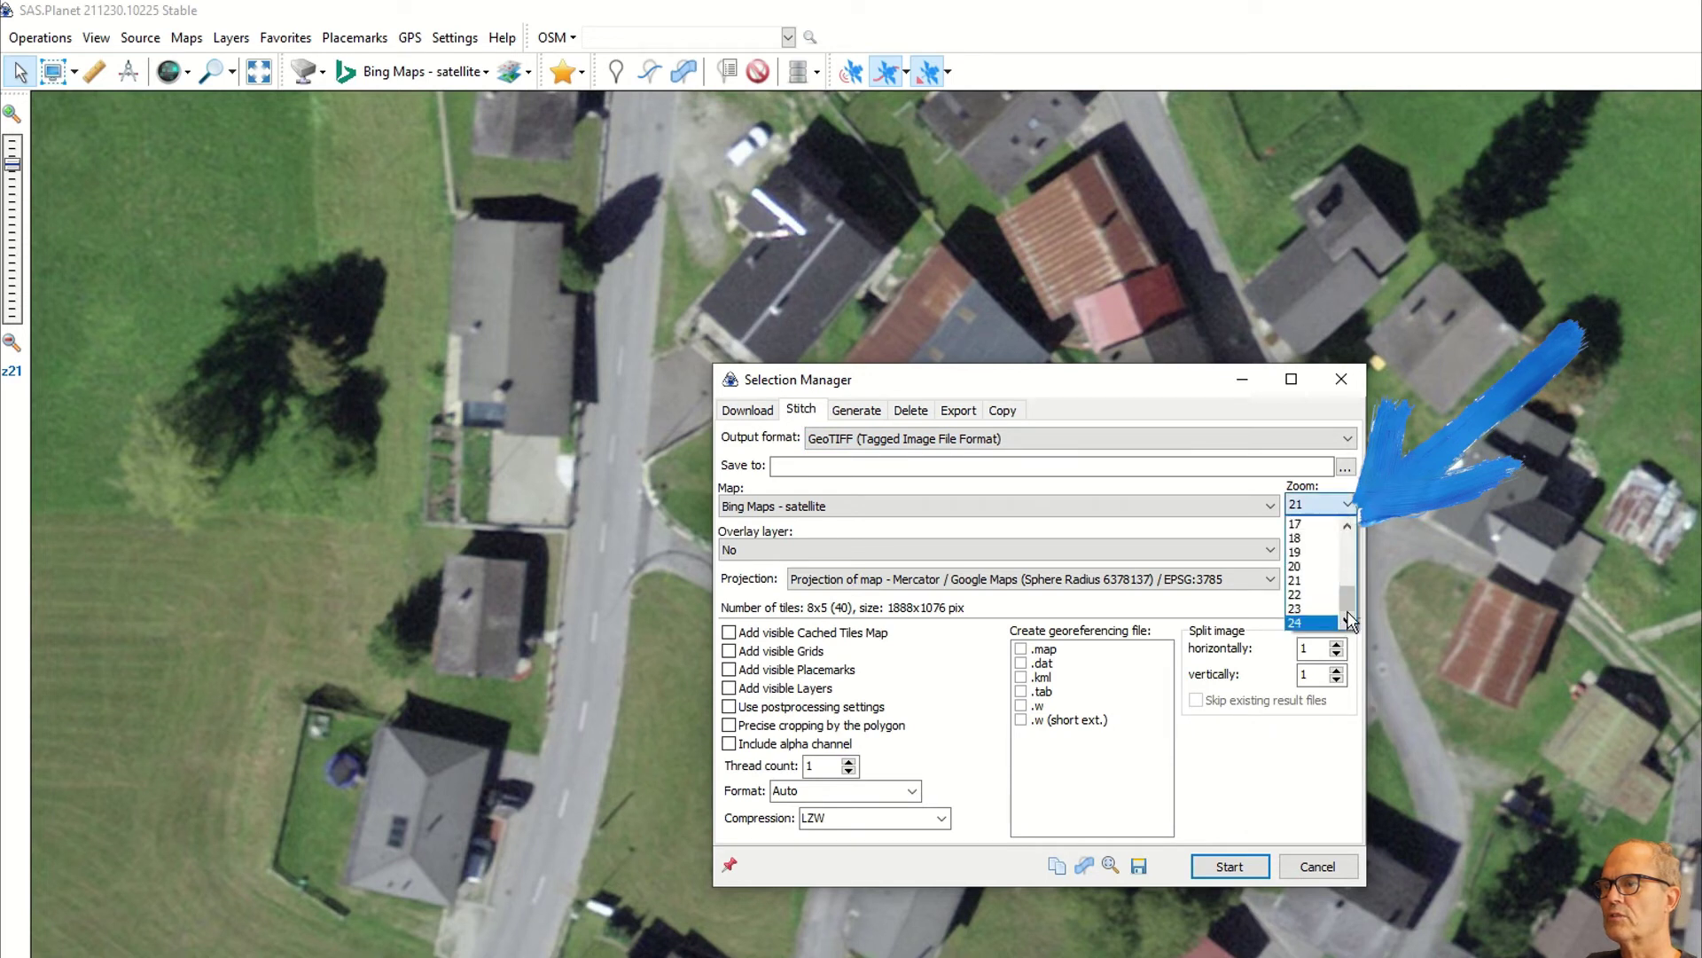
{"action": "left_click", "coordinate": [1301, 621]}
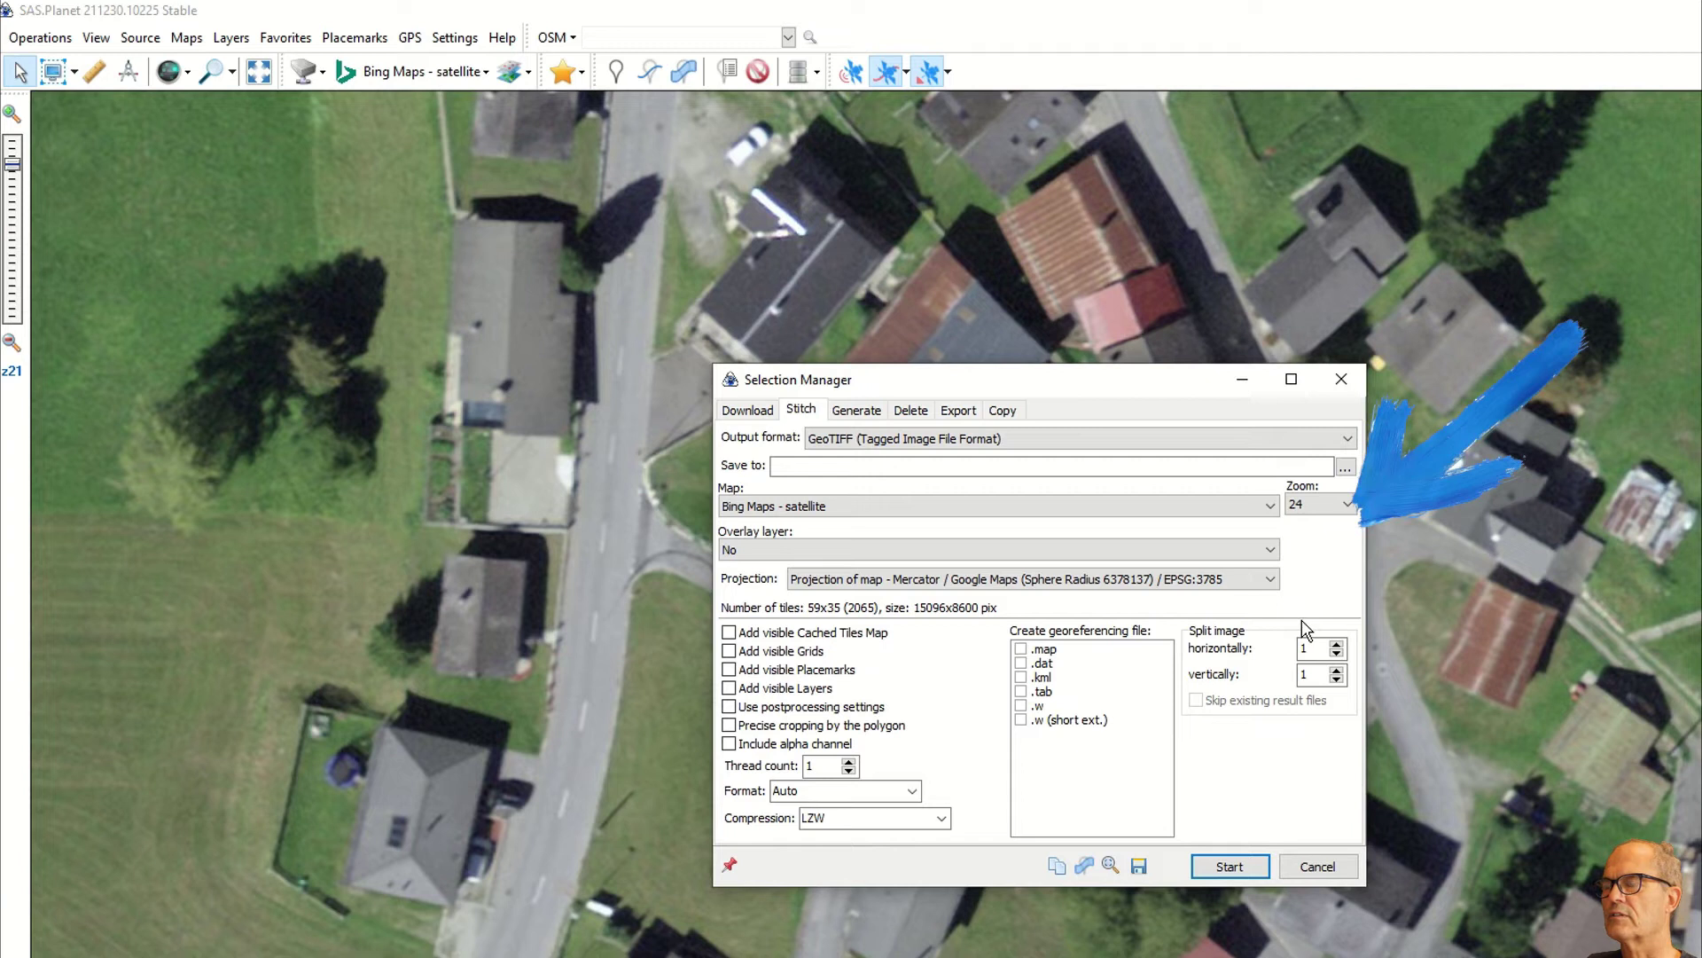
{"action": "left_click", "coordinate": [1270, 580]}
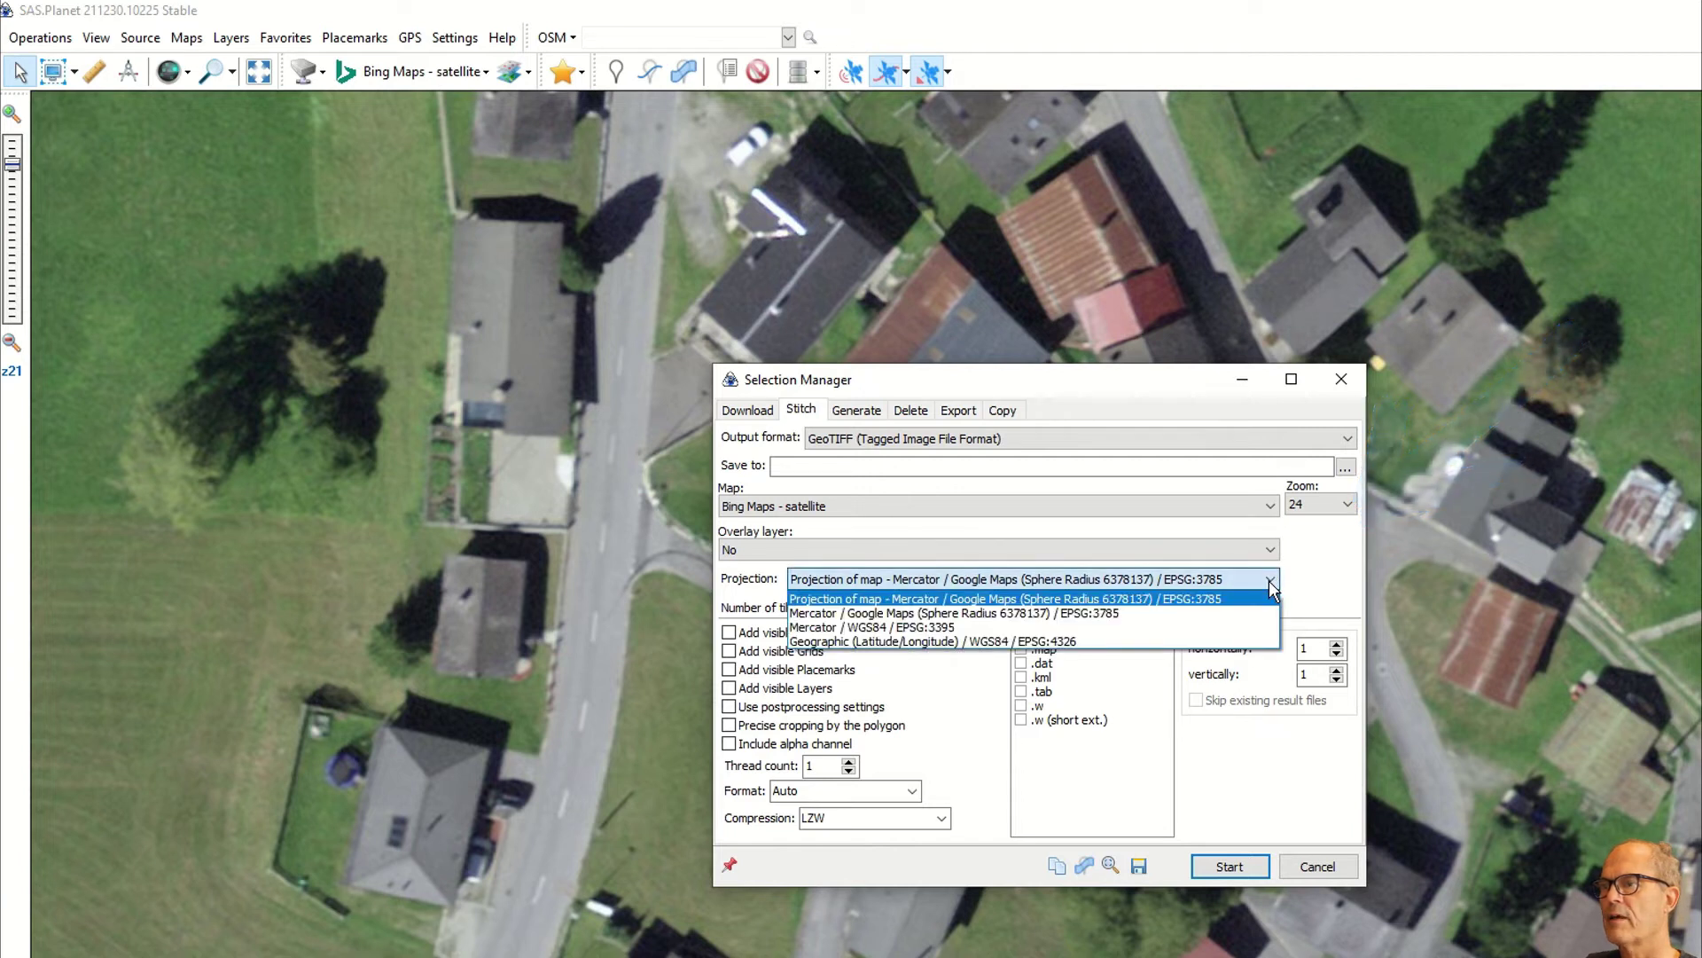
{"action": "left_click", "coordinate": [1241, 627]}
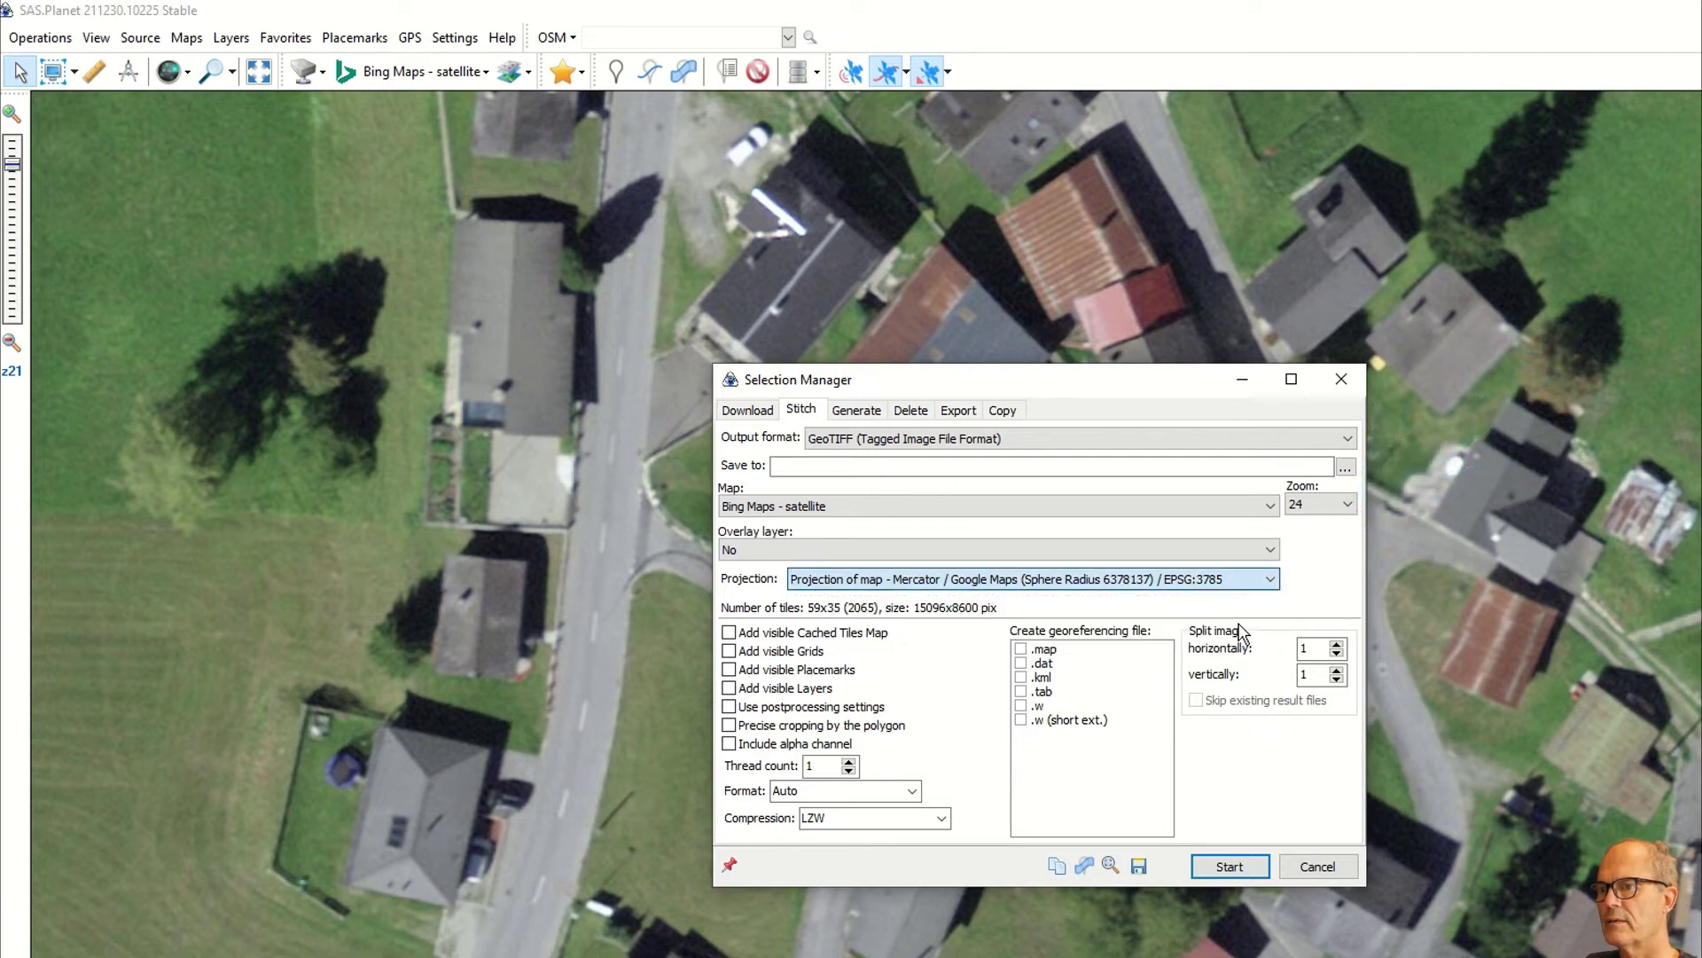
{"action": "left_click", "coordinate": [1022, 708]}
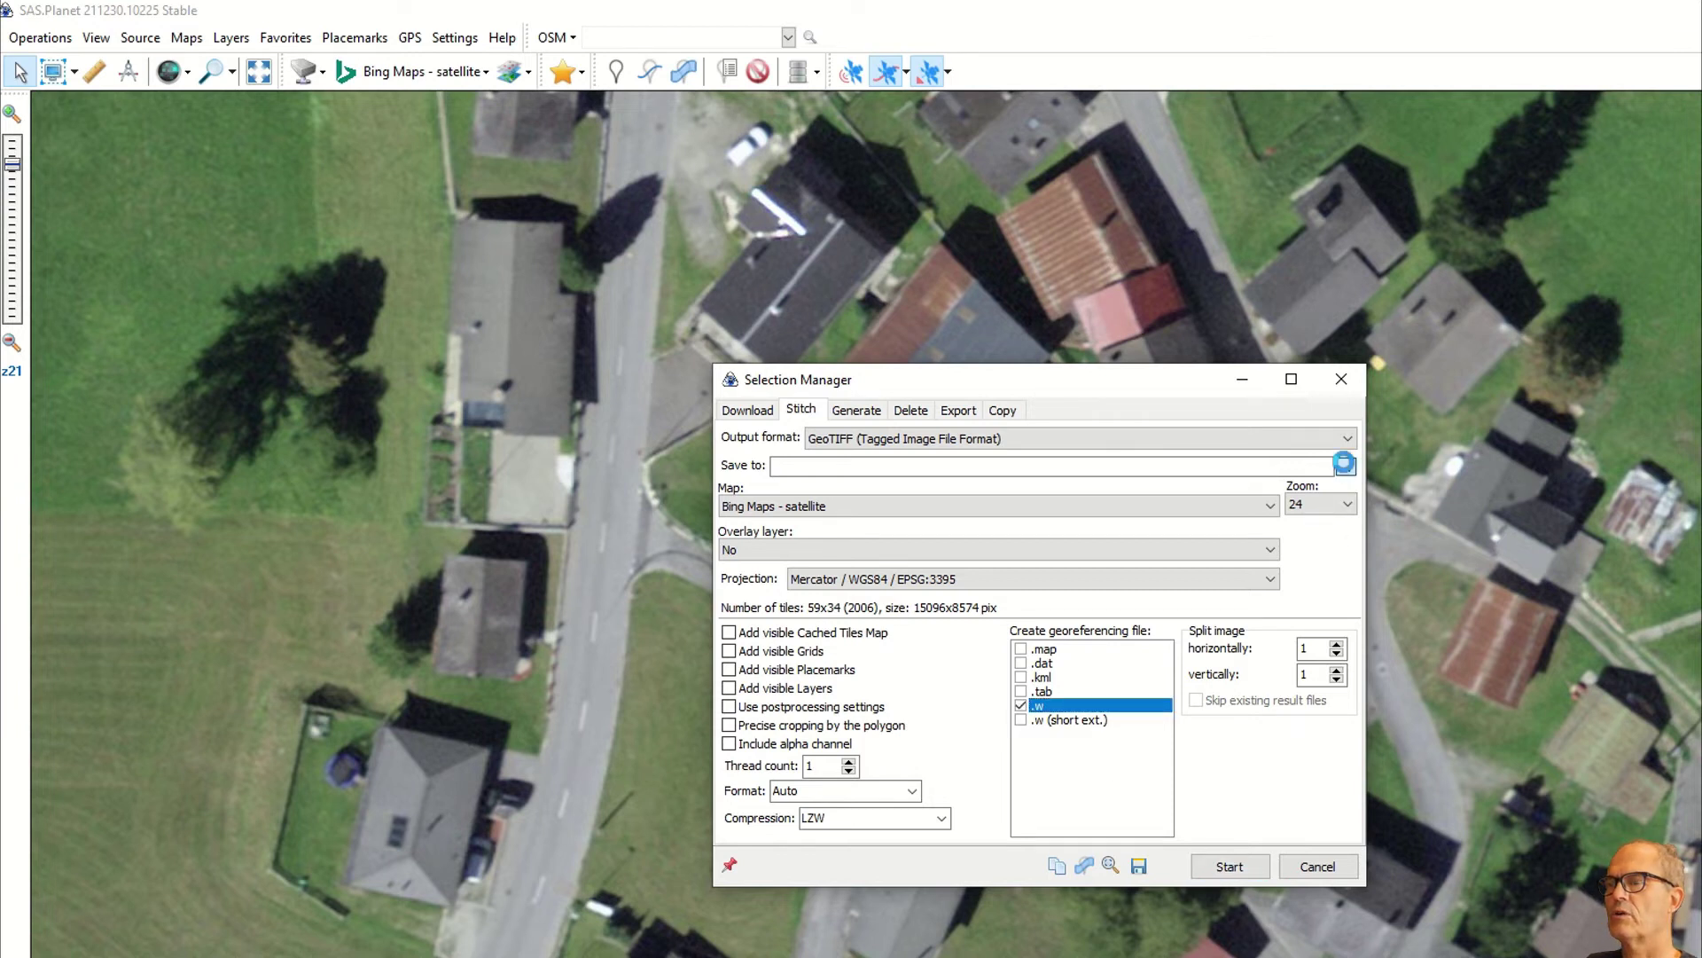
{"action": "left_click", "coordinate": [1348, 473]}
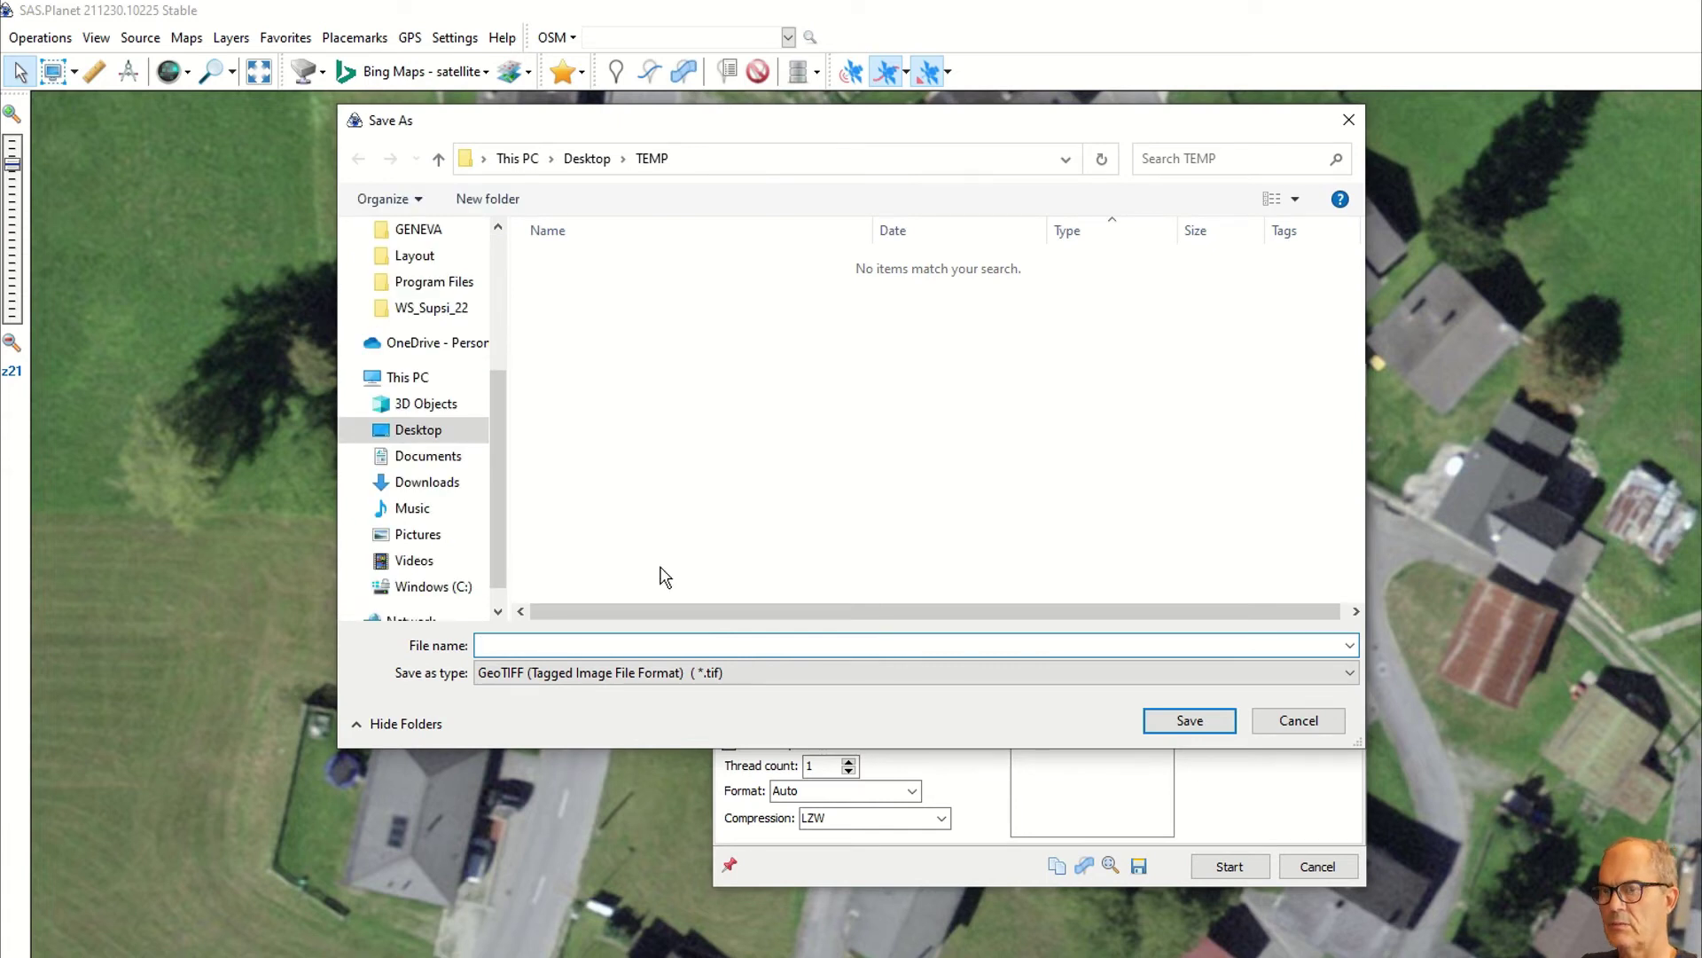
Step: Name the output Ghirone, run the stitch, and select the resulting Ghirone.tif in TEMP
{"action": "type", "text": "Ghirone"}
{"action": "key", "text": "Return"}
{"action": "left_click", "coordinate": [1237, 871]}
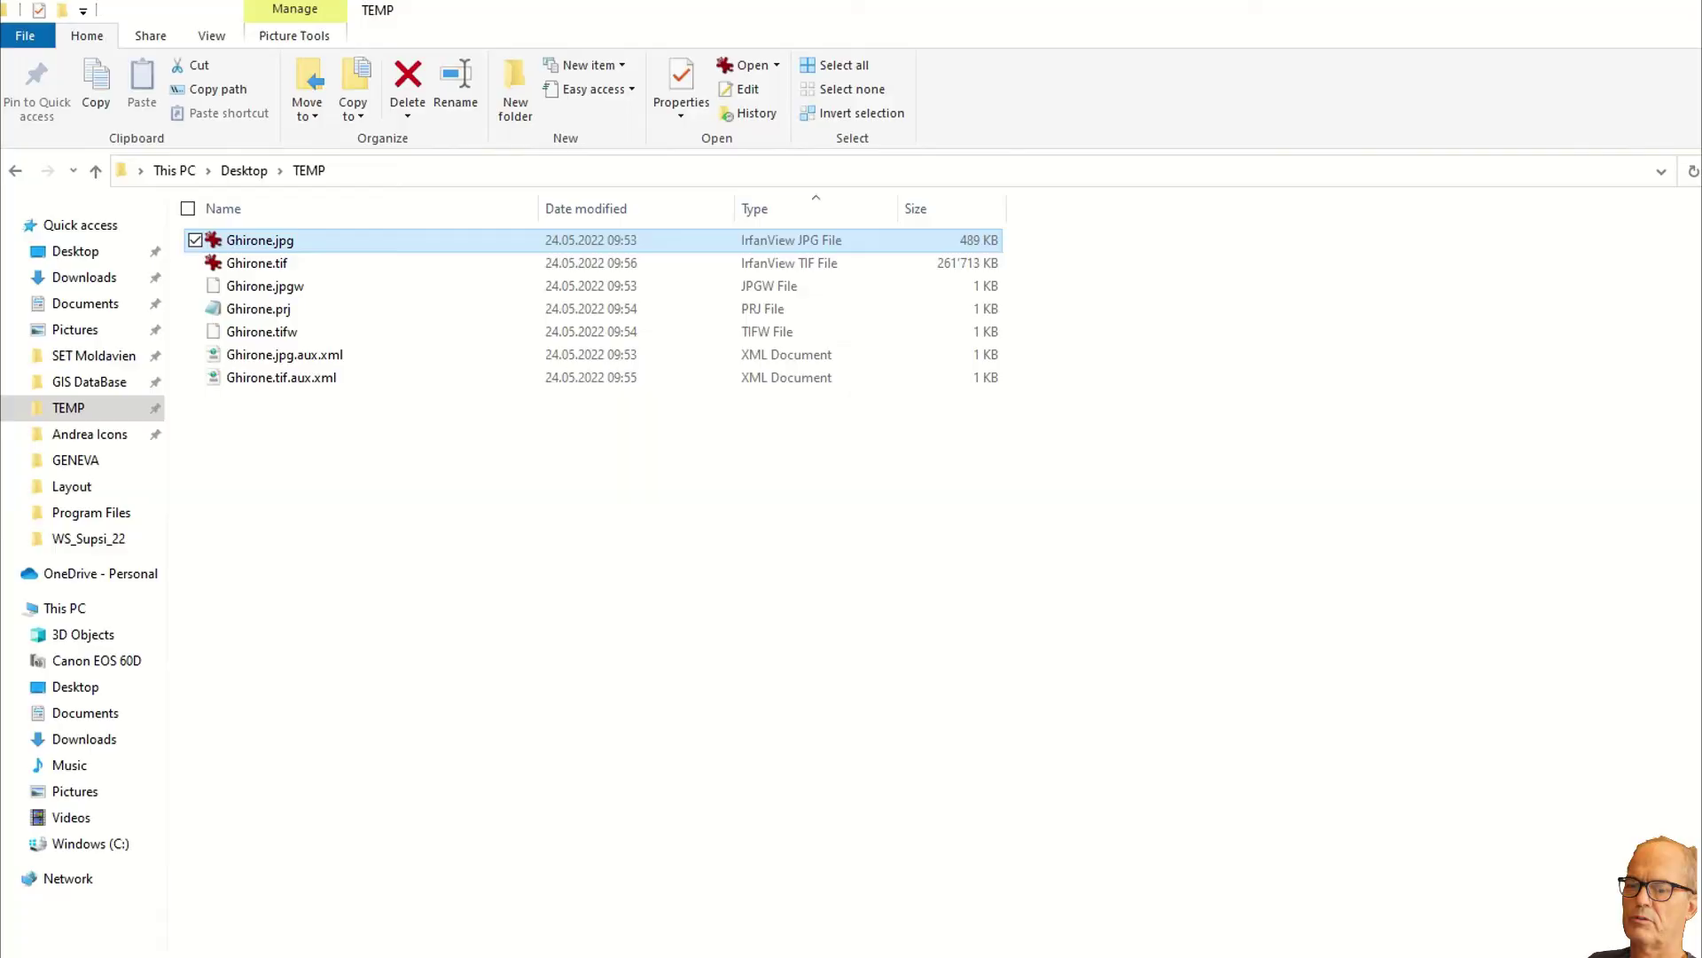
{"action": "left_click", "coordinate": [375, 264]}
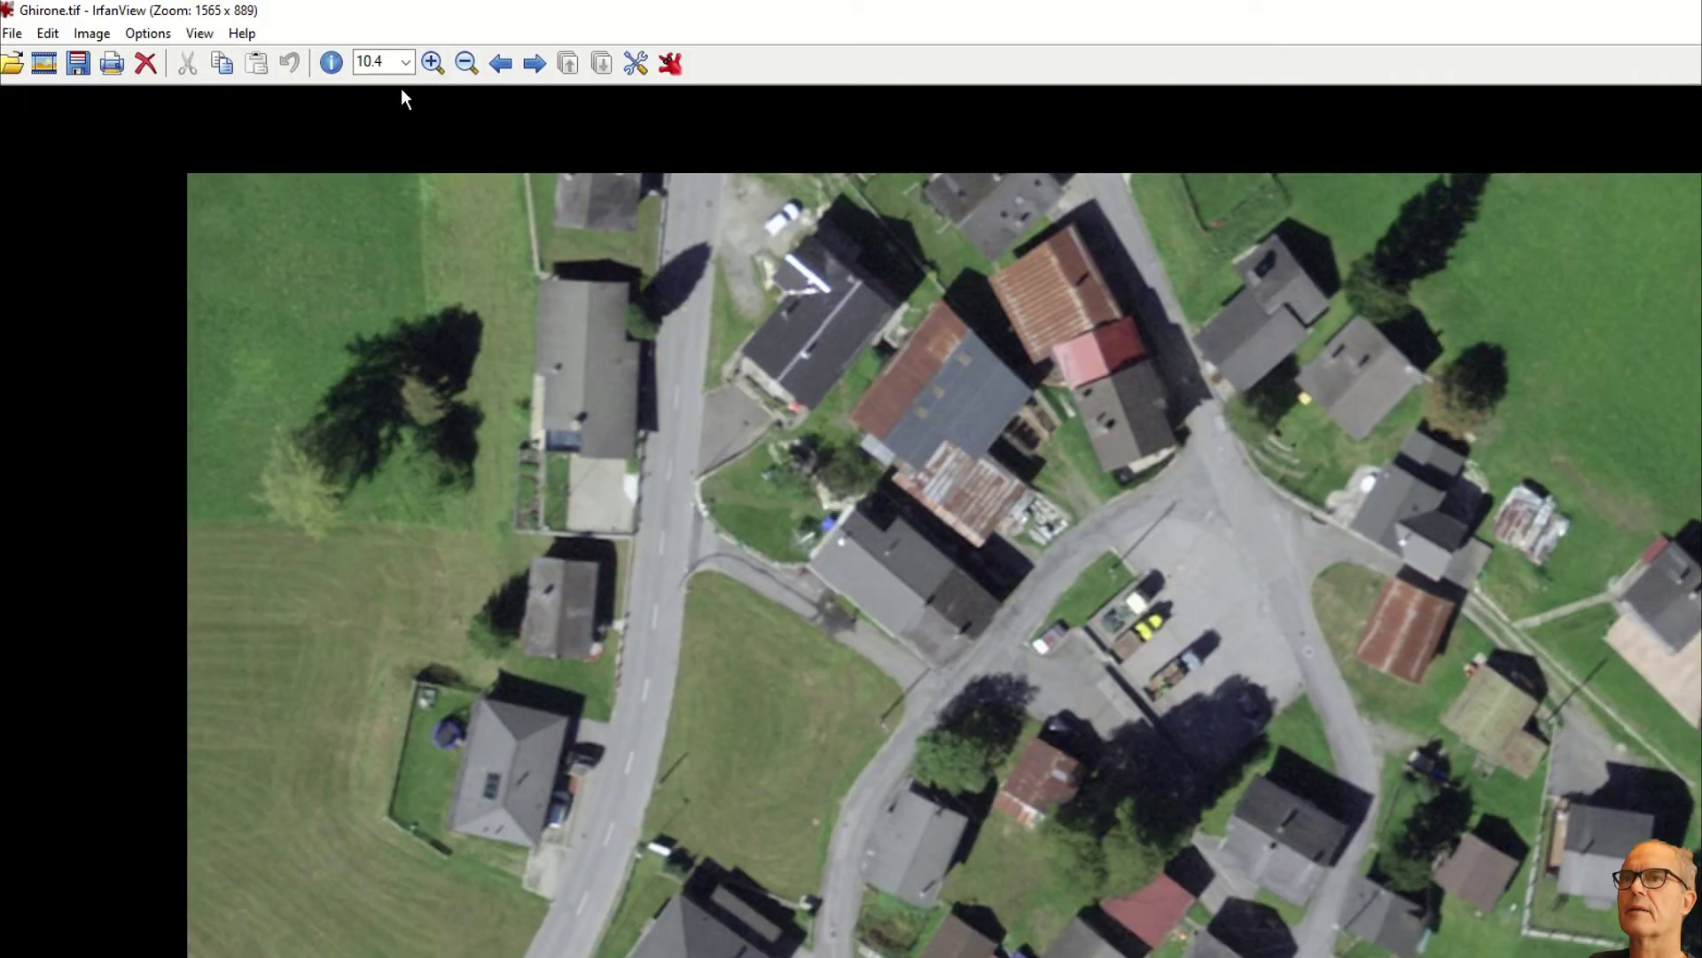
Step: Step from Ghirone.tif to Ghirone.jpg in IrfanView to compare the two images
{"action": "key", "text": "space"}
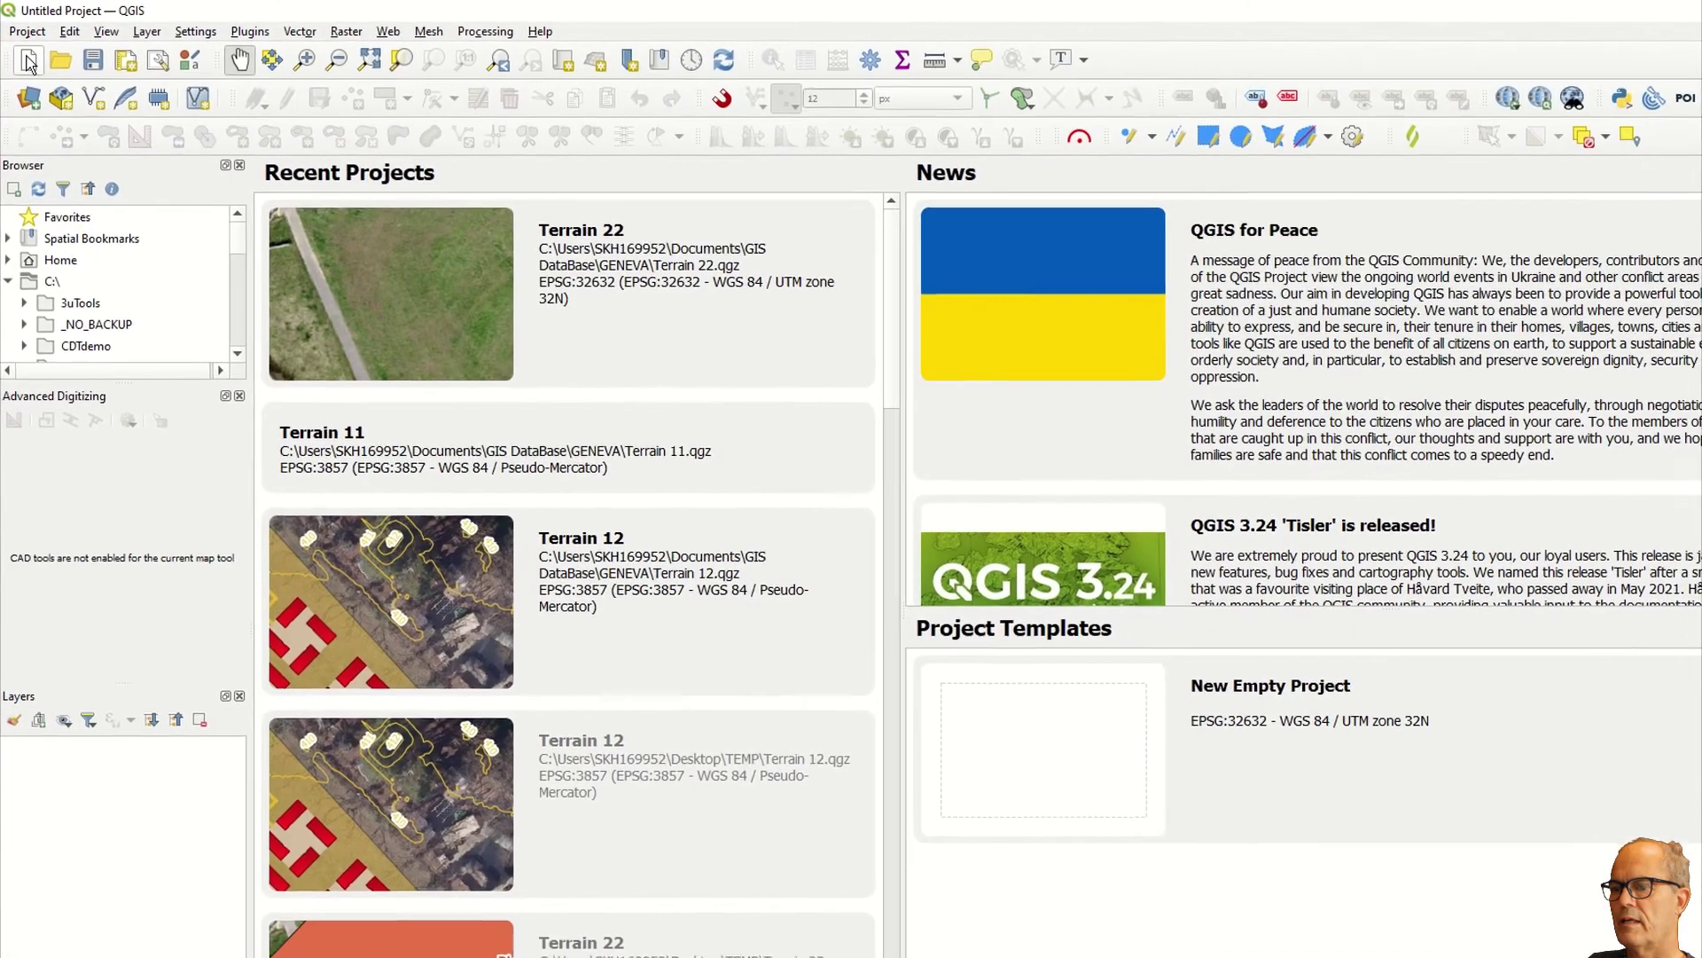
Step: In a new QGIS project, add Ghirone.tif as a raster layer and zoom out to show it fully
{"action": "left_click", "coordinate": [29, 58]}
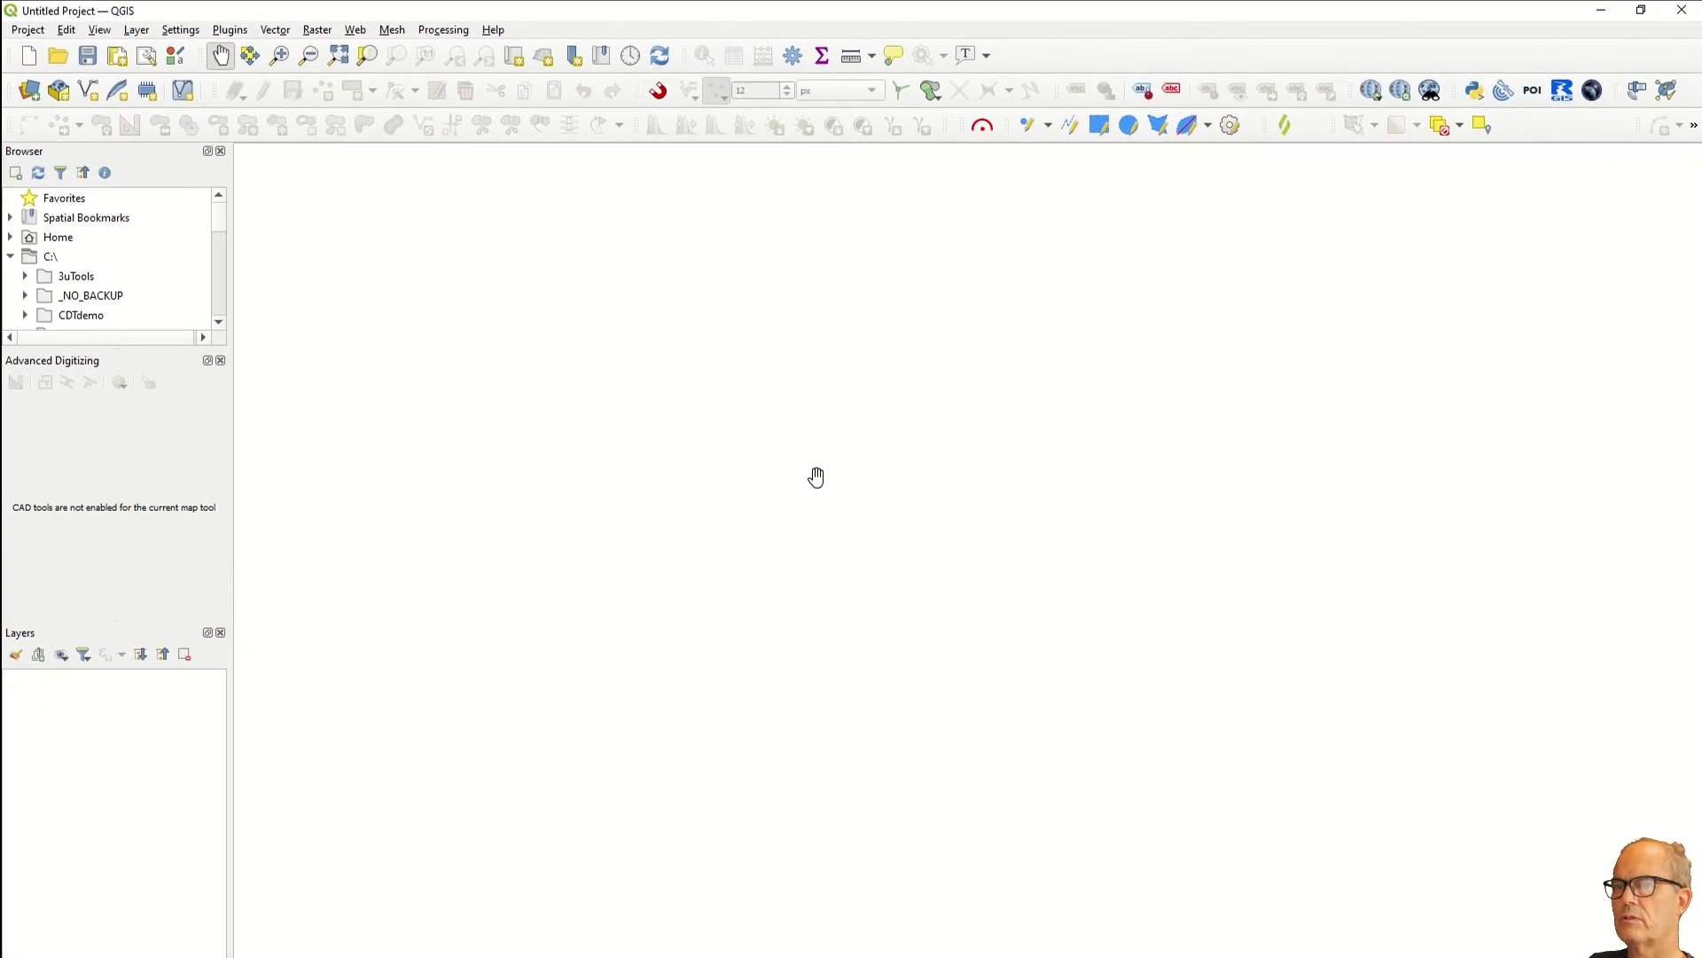
{"action": "left_click", "coordinate": [32, 92]}
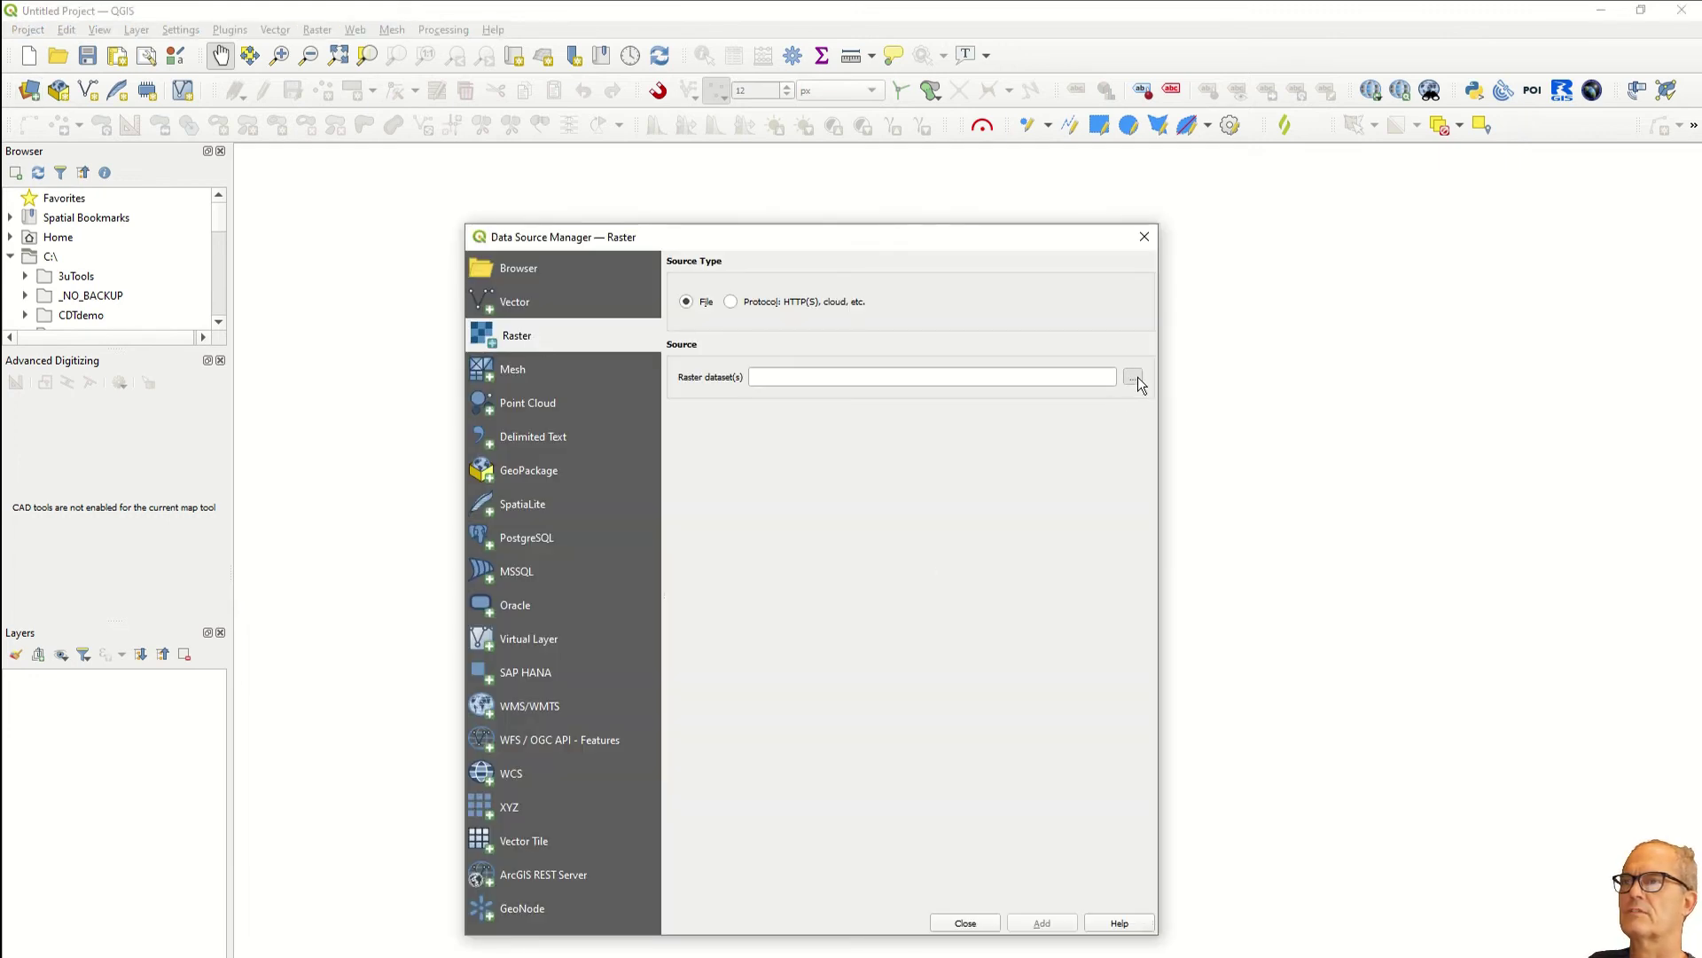
{"action": "left_click", "coordinate": [1134, 377]}
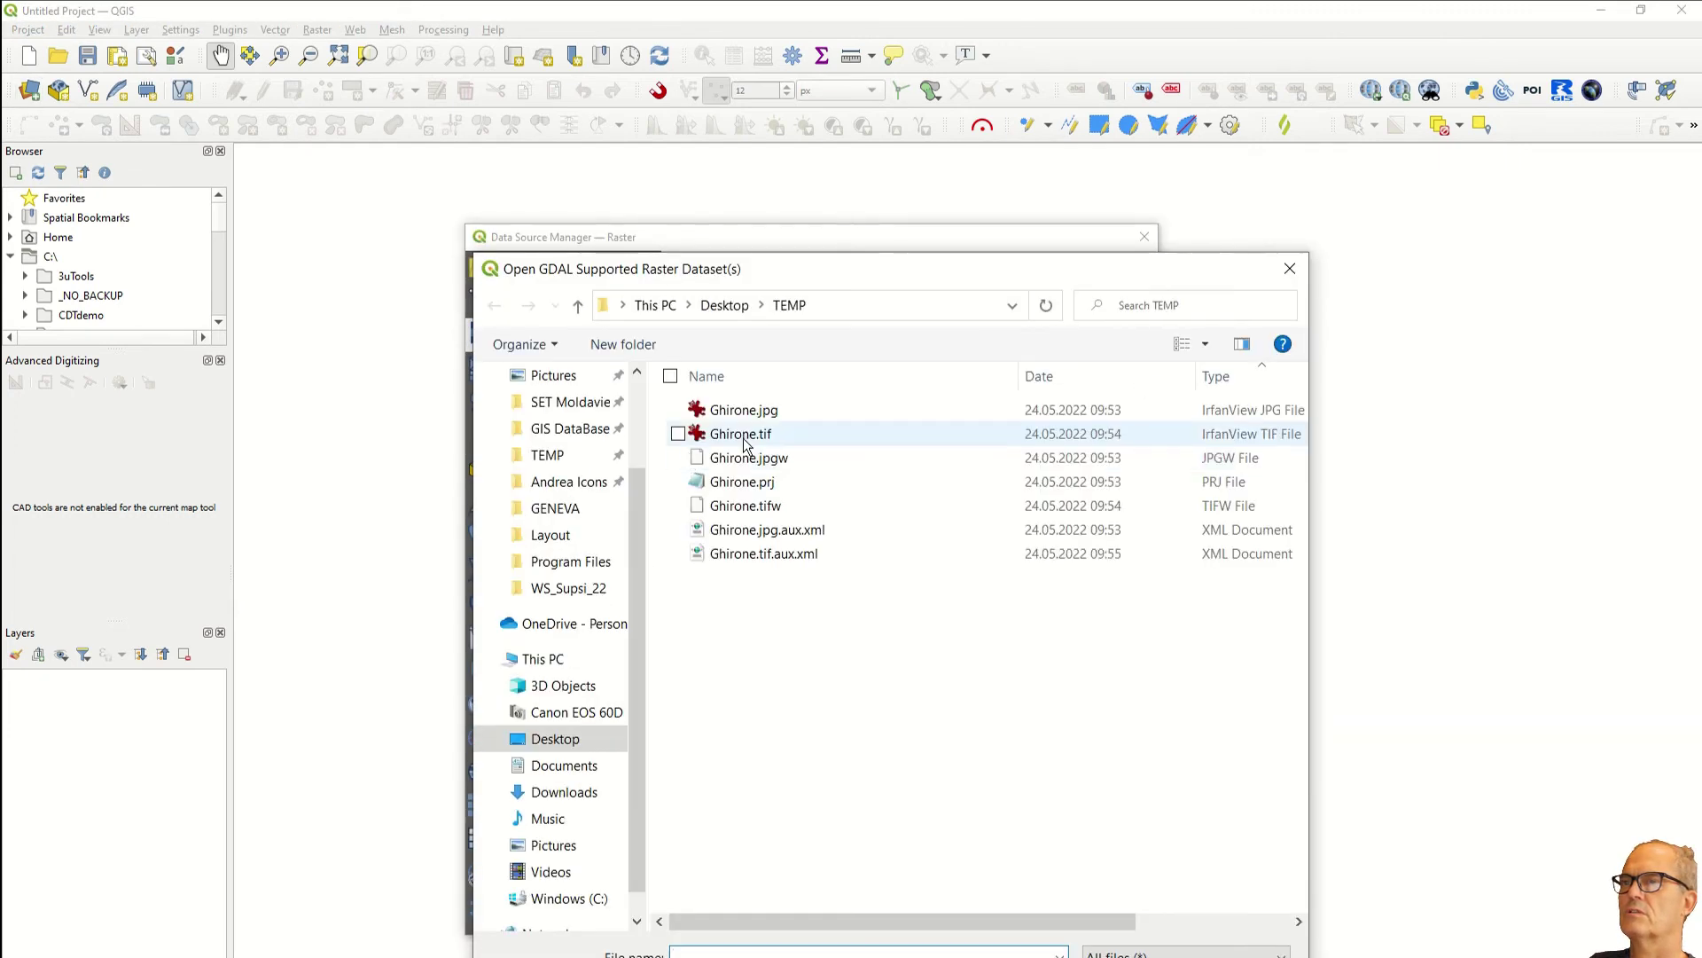
{"action": "left_click", "coordinate": [740, 434]}
{"action": "key", "text": "Return"}
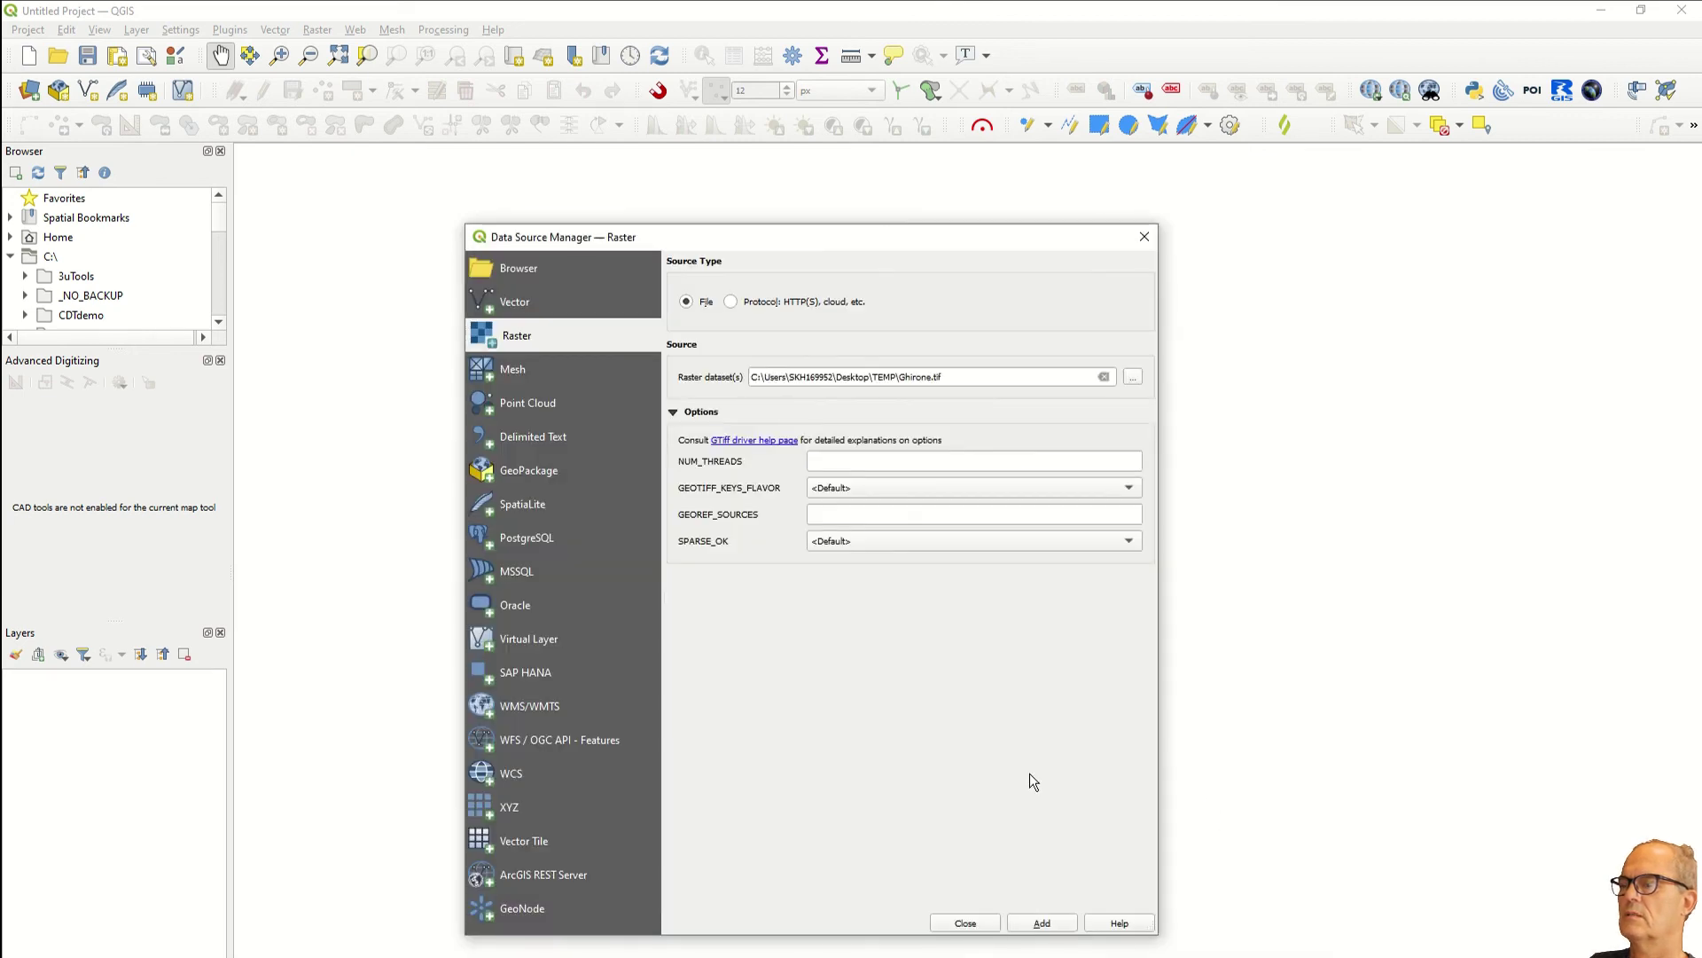
{"action": "left_click", "coordinate": [966, 923]}
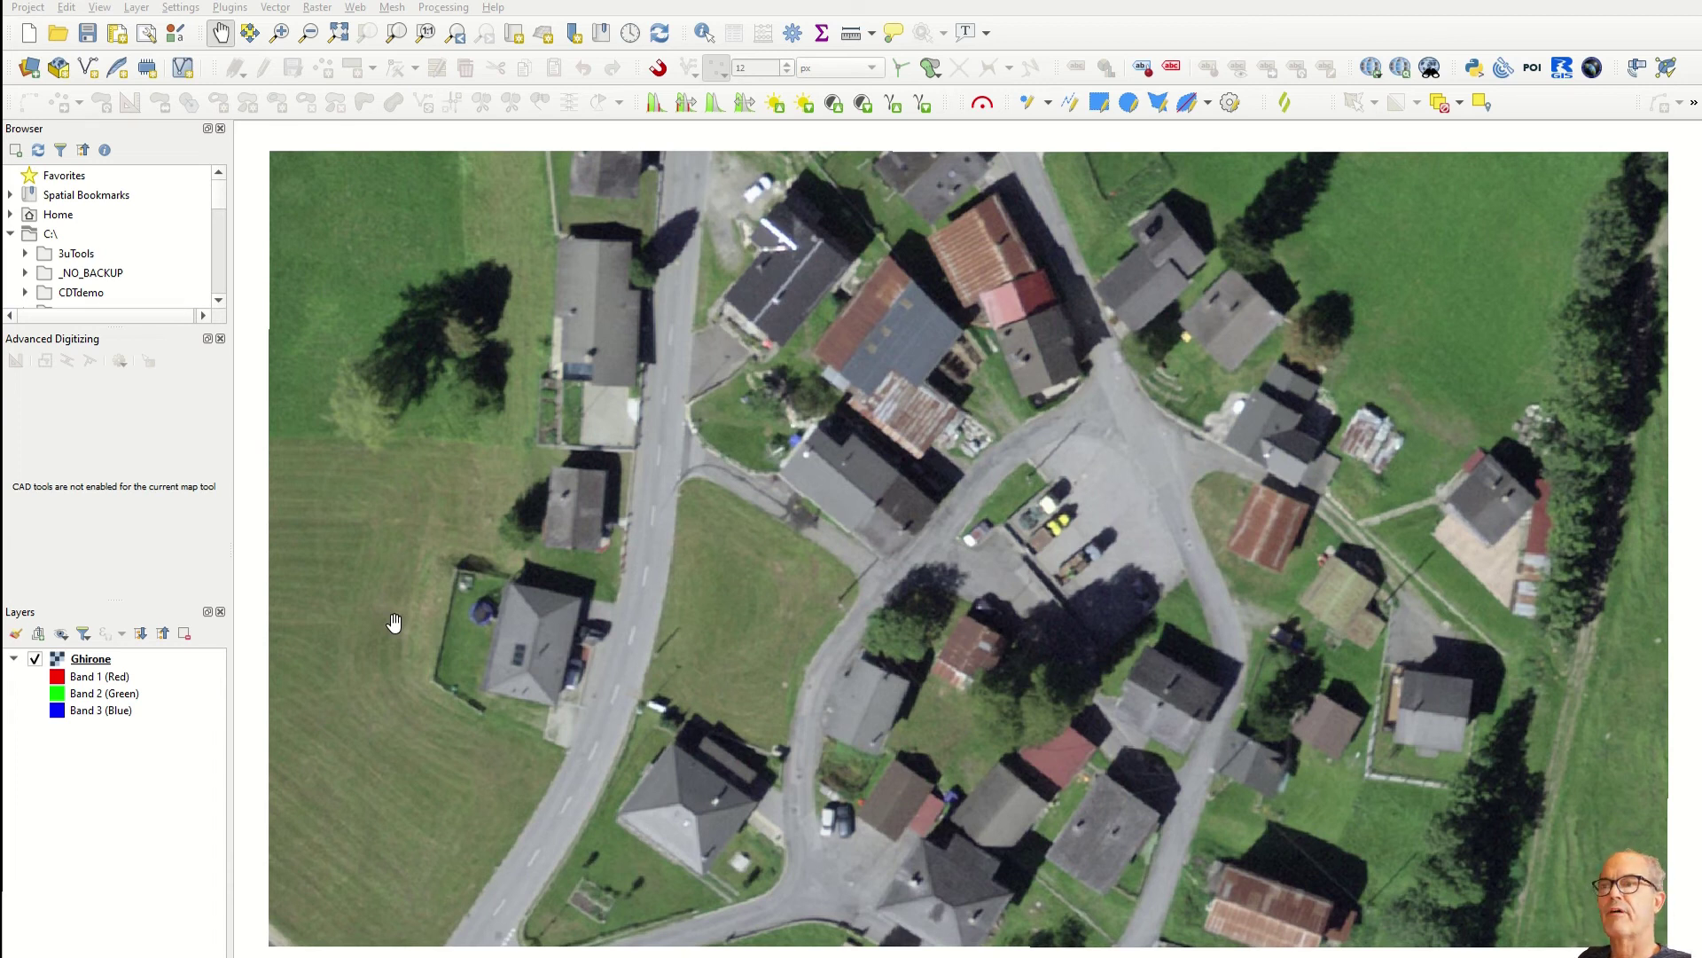
{"action": "scroll", "coordinate": [849, 548], "scroll_direction": "down", "scroll_amount": 1}
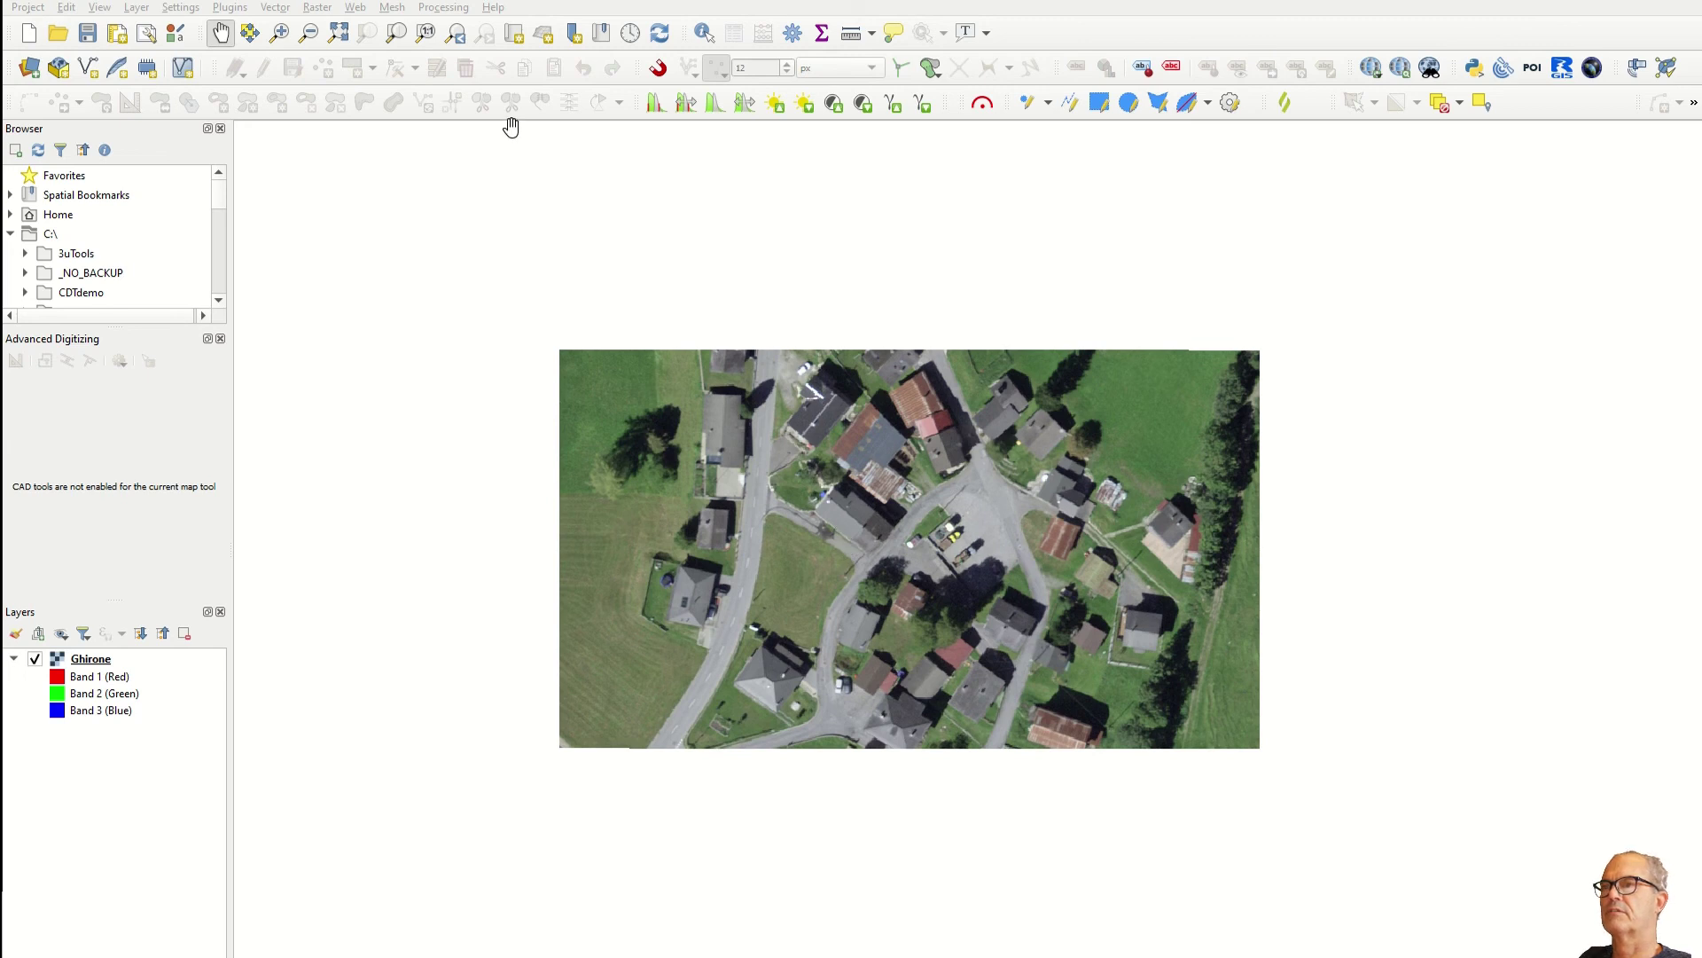
Step: Add the QuickMapServices Google Satellite basemap under the Ghirone raster and zoom in to check alignment
{"action": "left_click", "coordinate": [355, 8]}
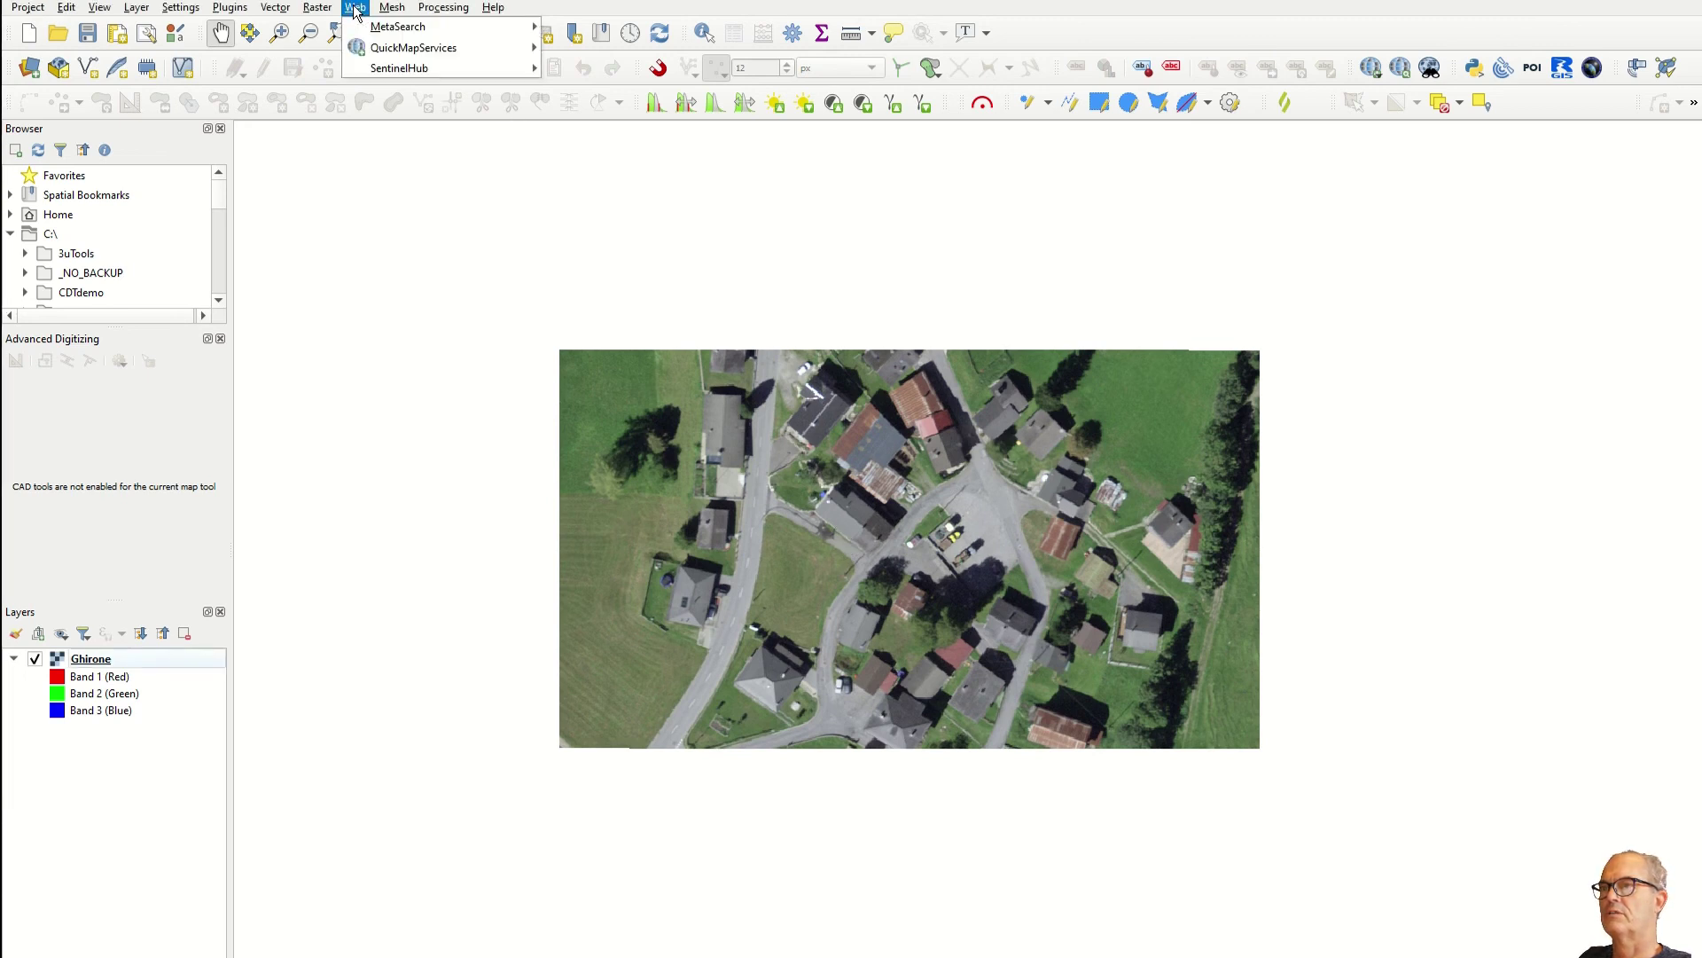
{"action": "mouse_move", "coordinate": [373, 48]}
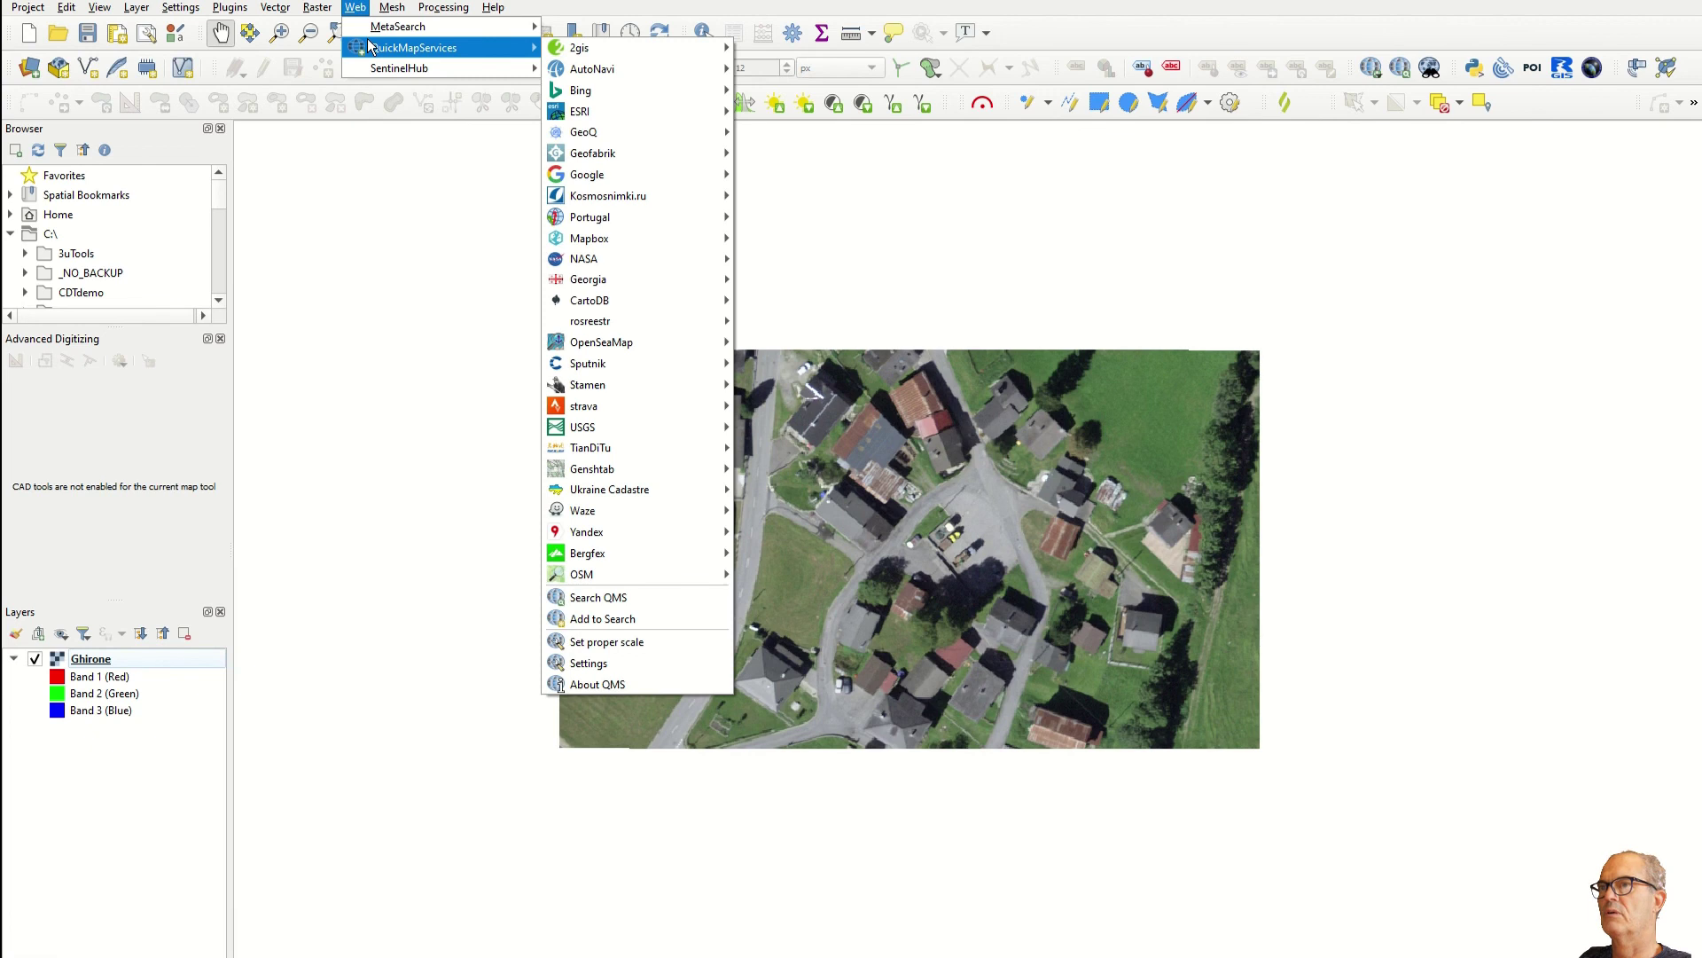
{"action": "mouse_move", "coordinate": [587, 175]}
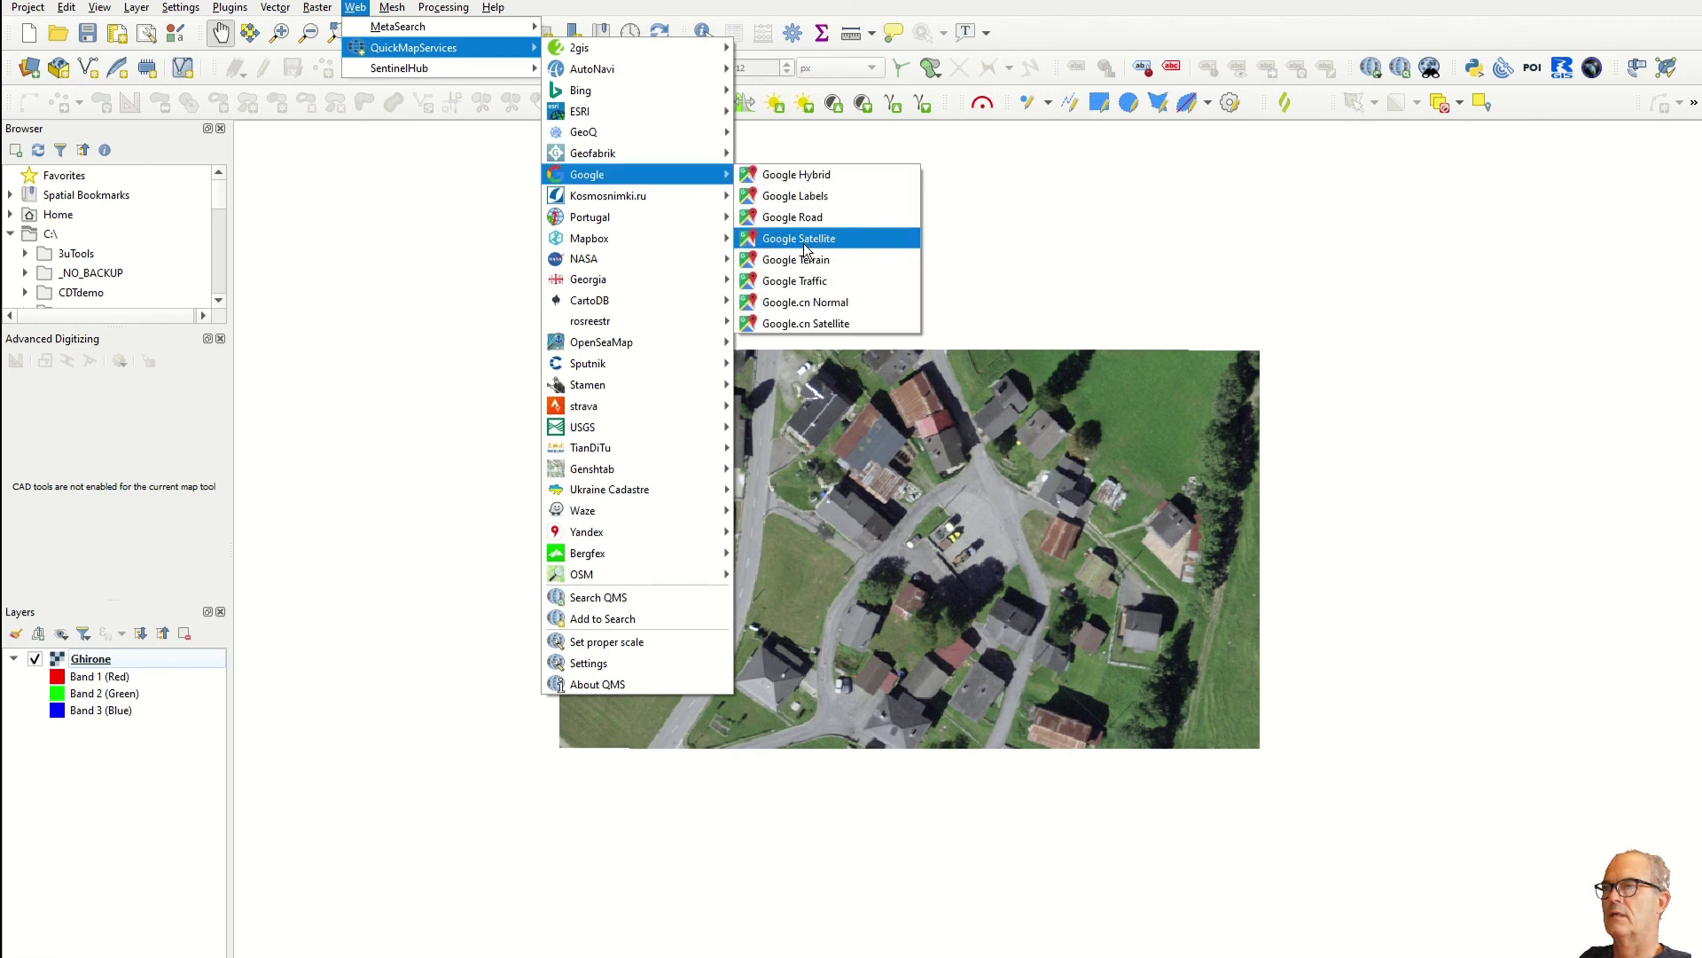
{"action": "left_click", "coordinate": [802, 239]}
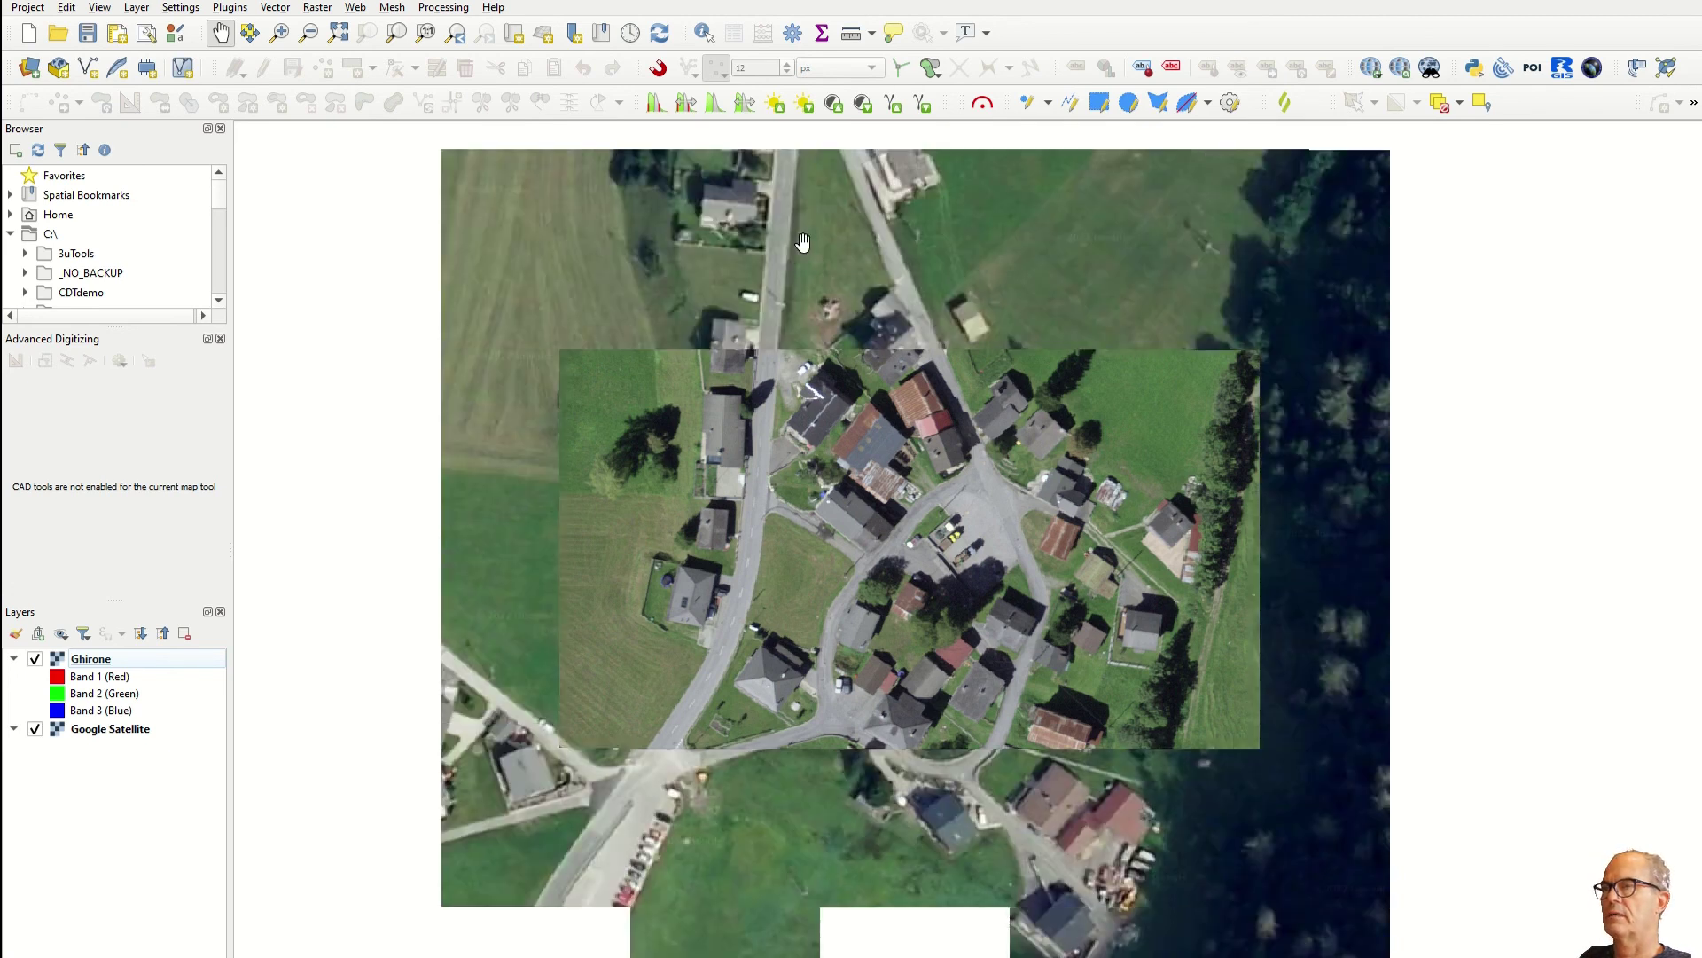
{"action": "scroll", "coordinate": [763, 331], "scroll_direction": "up", "scroll_amount": 1}
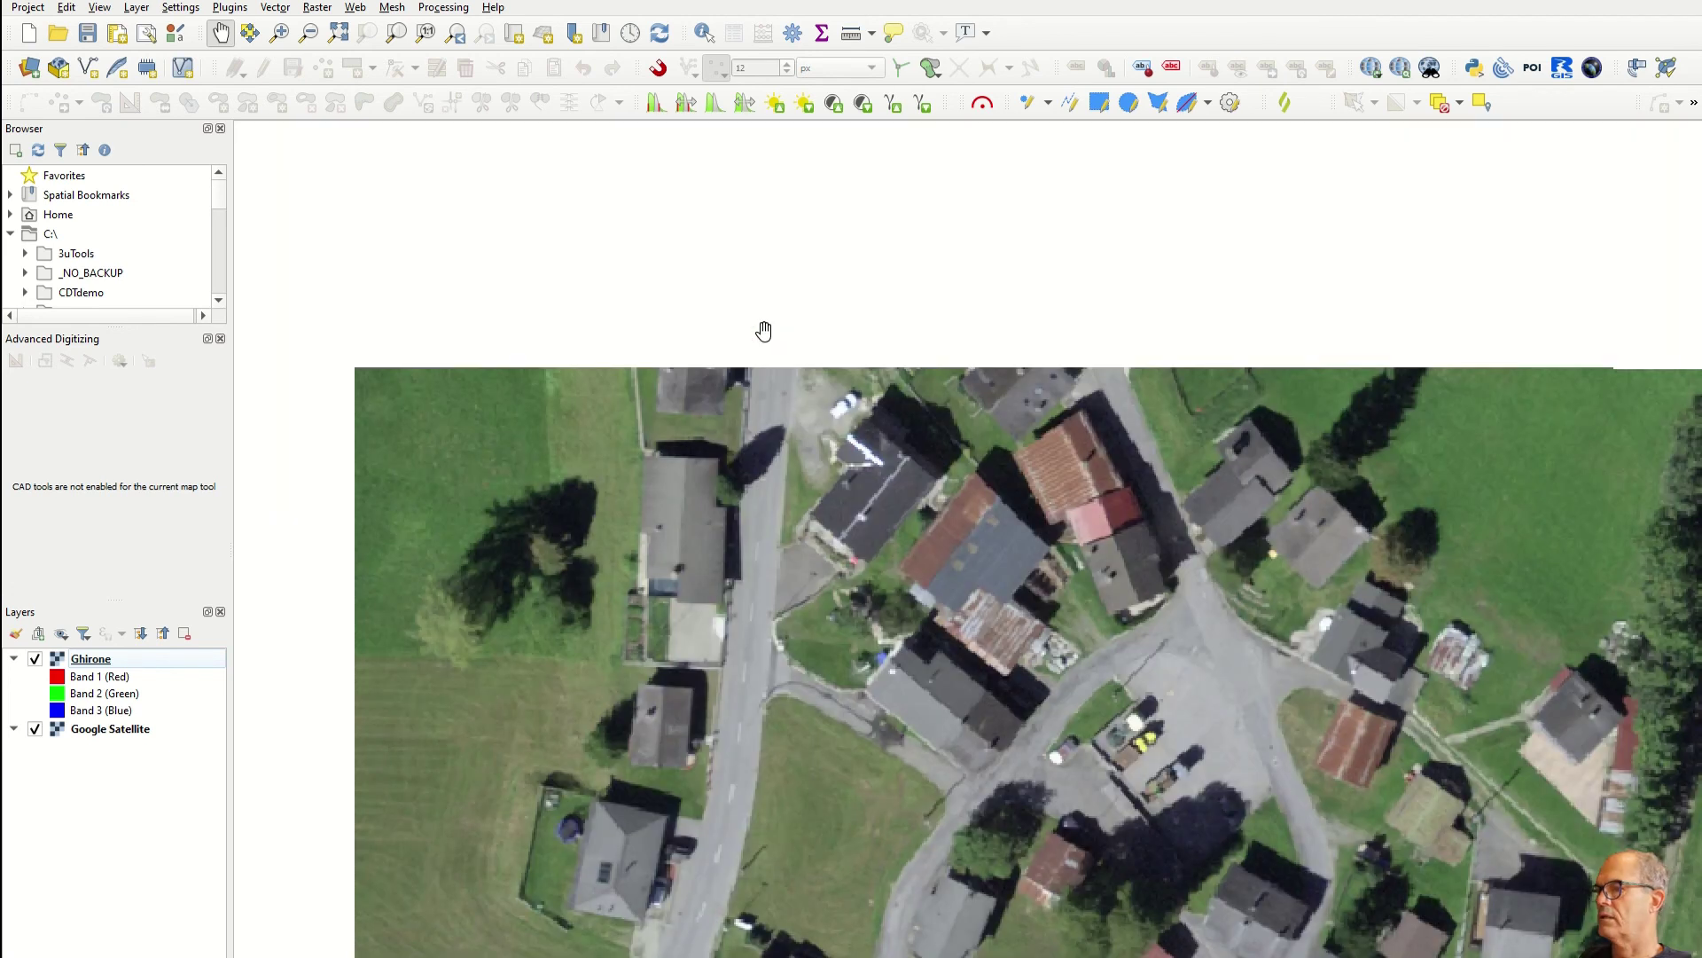
{"action": "scroll", "coordinate": [764, 331], "scroll_direction": "up", "scroll_amount": 1}
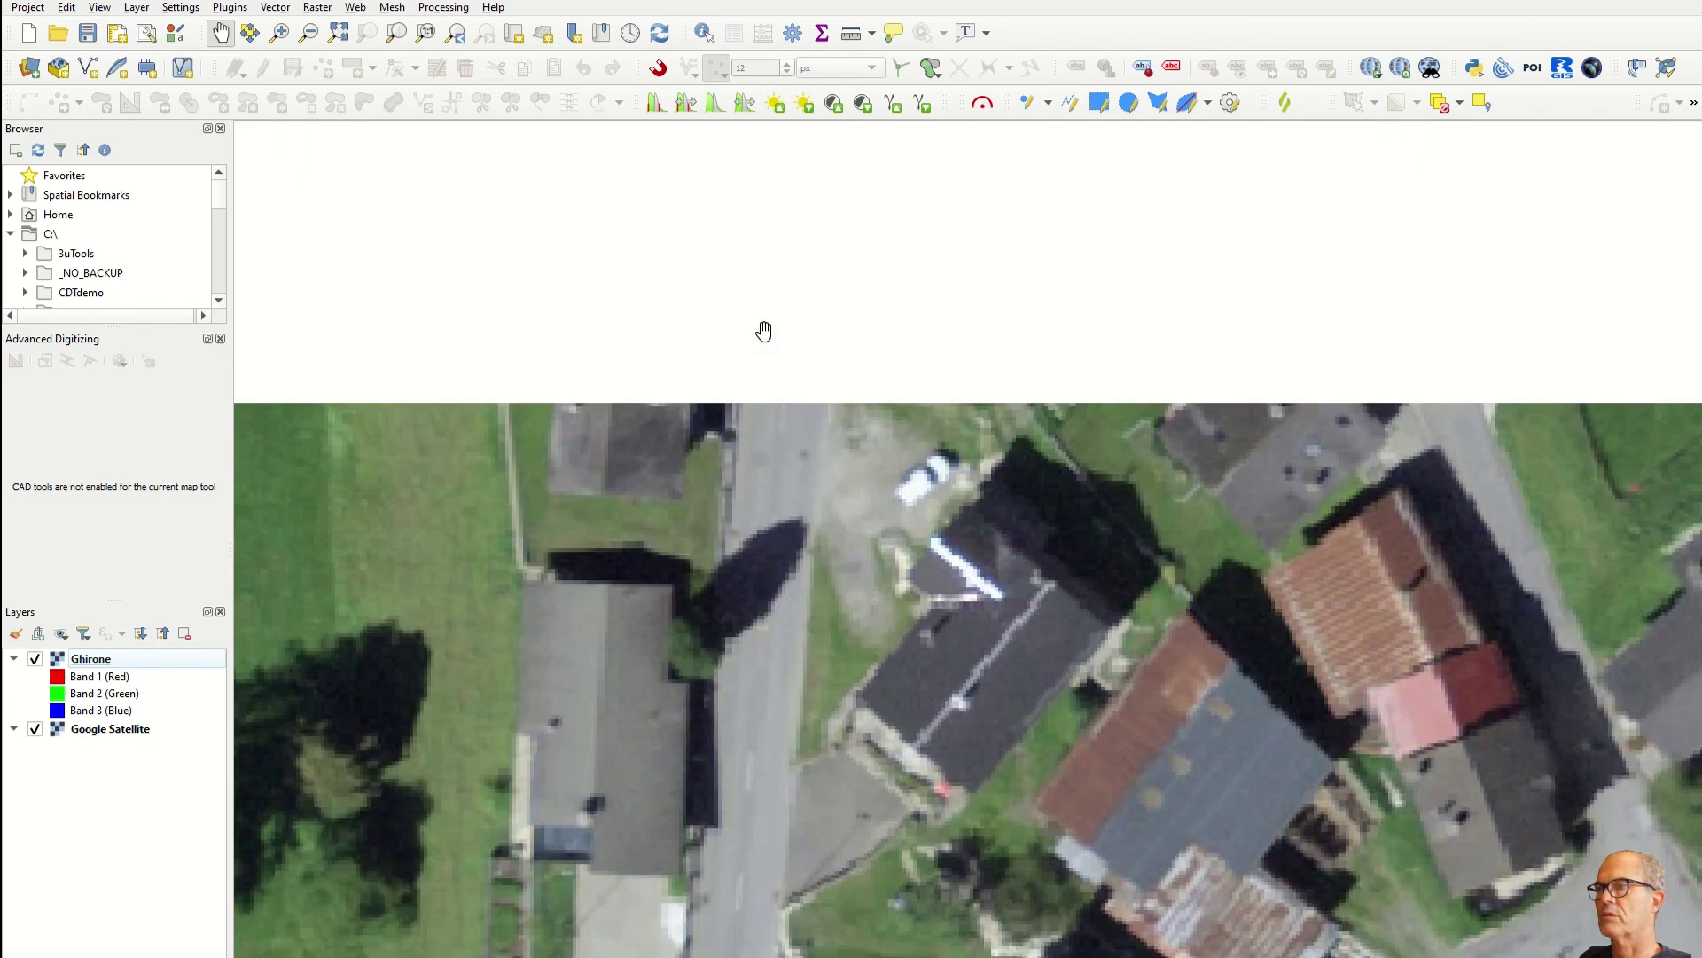